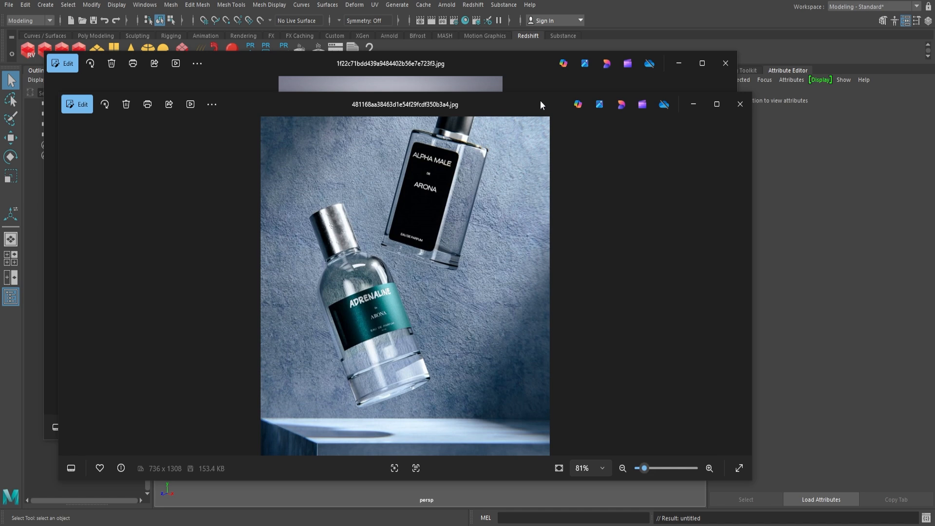
- Examine the perfume bottle reference photos up close and put both image windows away
left_click_drag(539, 100, 499, 217)
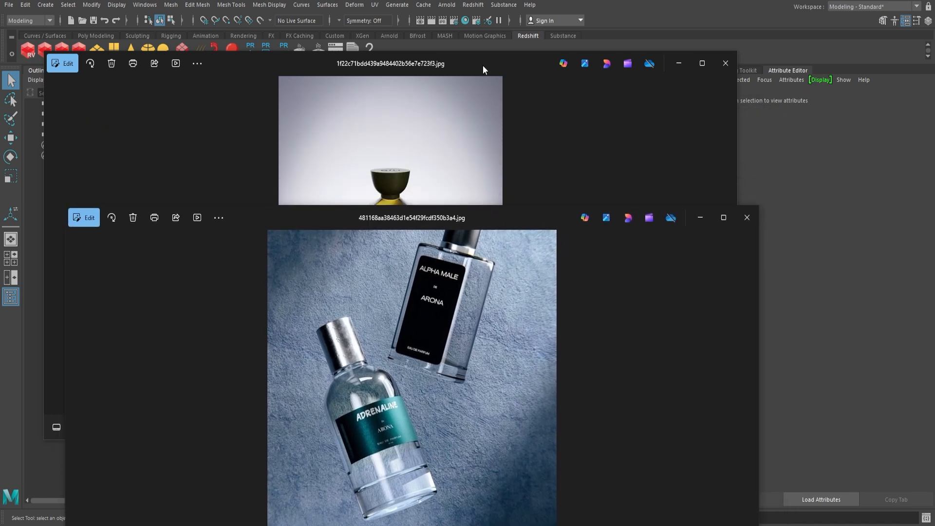
left_click_drag(483, 70, 515, 133)
scroll(435, 390, "up", 5)
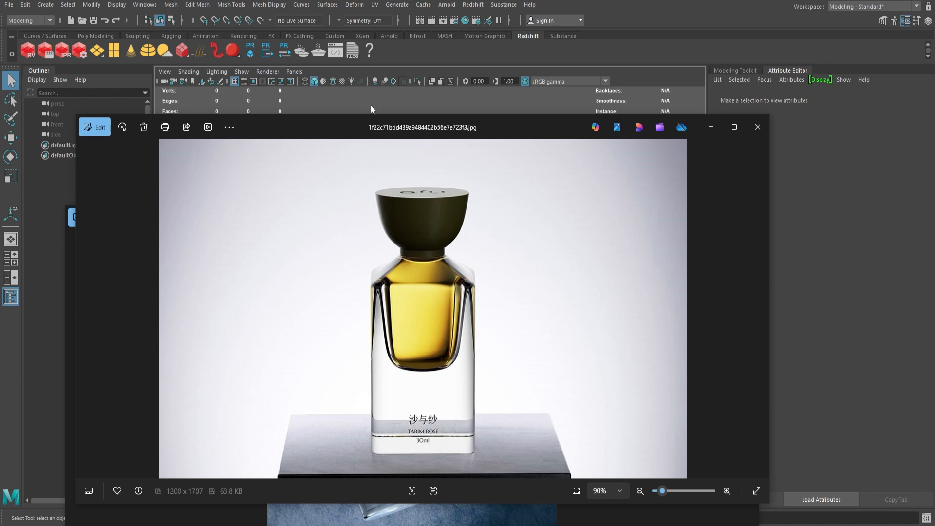
left_click(709, 128)
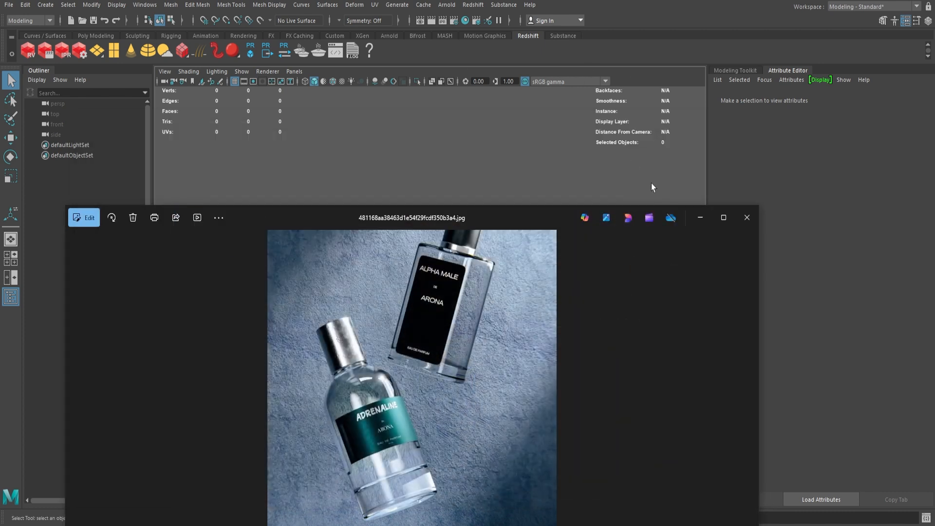
left_click(711, 215)
- Load 0b45095a7738ae8556ebb6c11e652001.jpg from D:\ymodel\2024\bottle as an image plane in the front view
key("space")
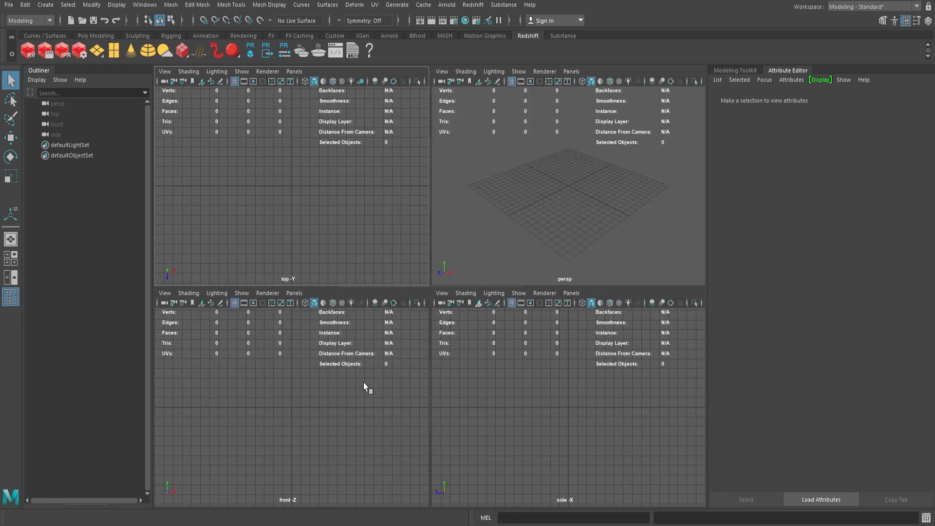
key("space")
mouse_move(232, 516)
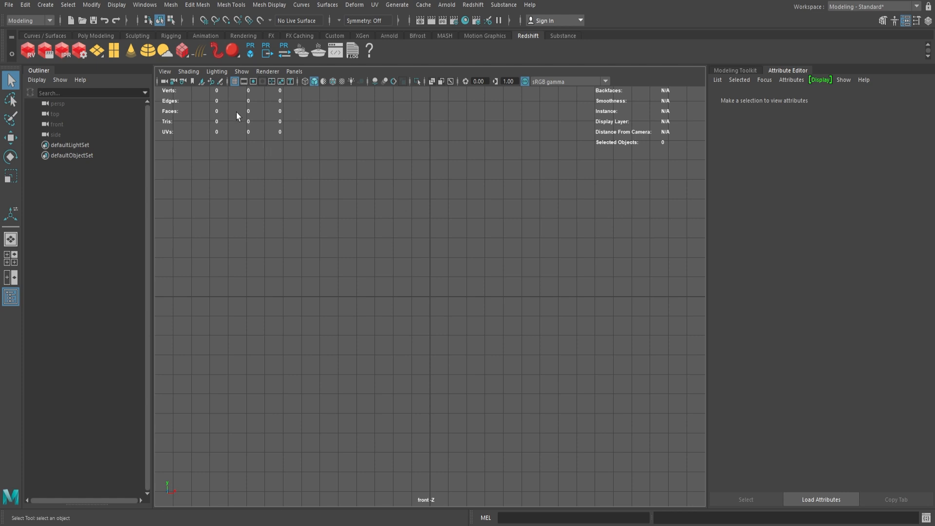
left_click(201, 81)
left_click(379, 121)
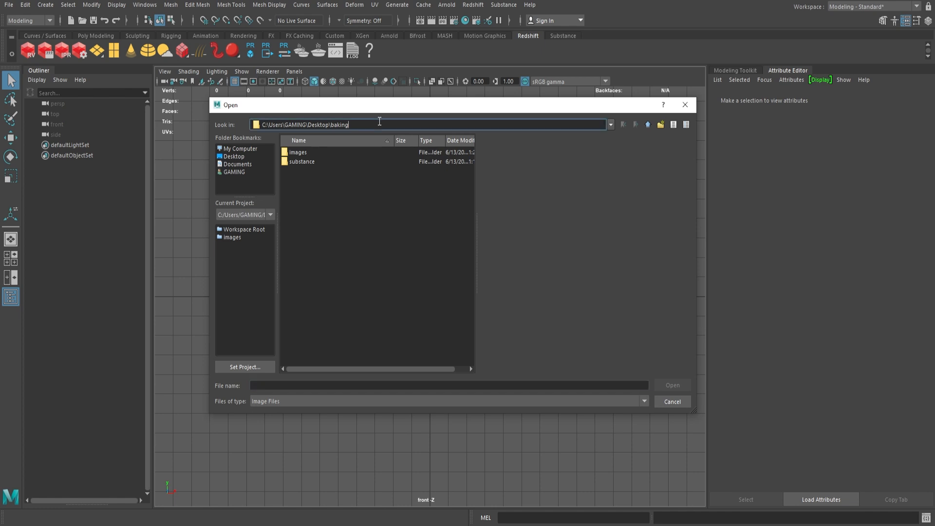
double_click(379, 122)
type("D:\\ymodel\\2024\\bottle\\uvs")
key("Return")
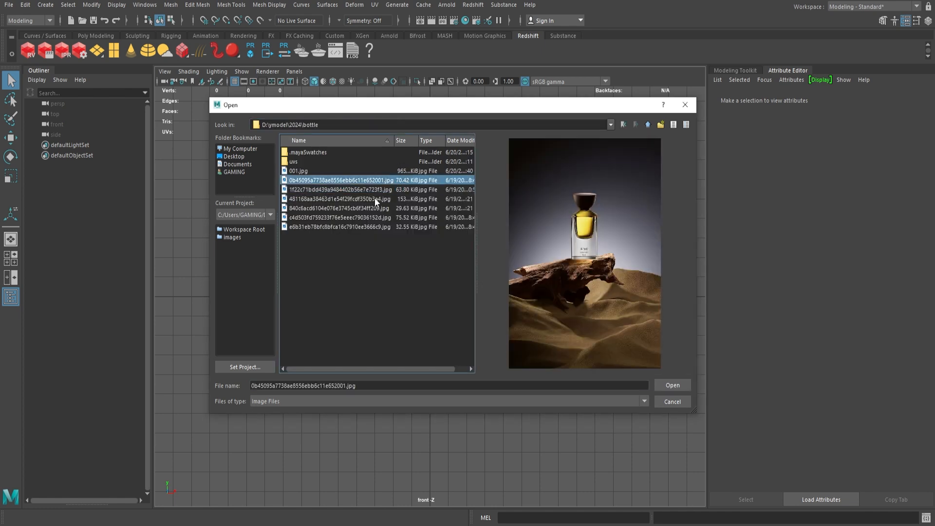
double_click(375, 198)
scroll(472, 270, "down", 3)
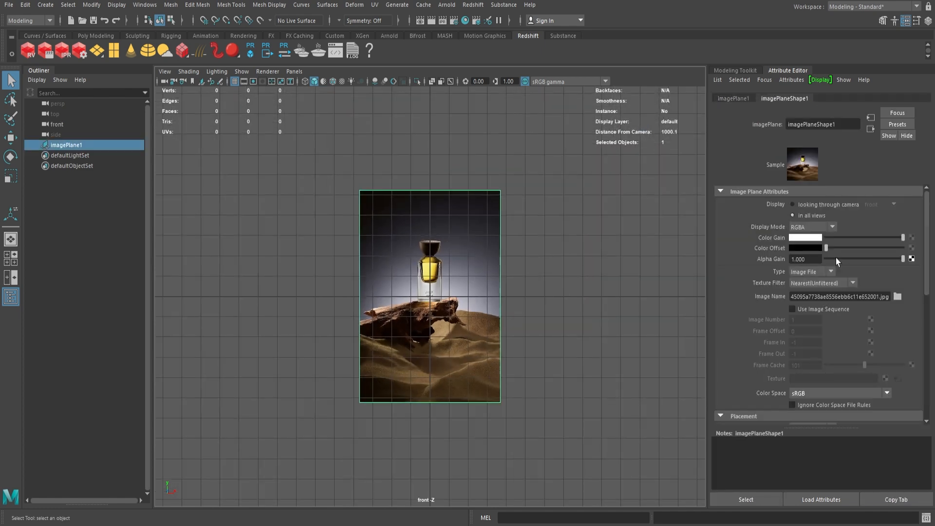
- Set the image plane's scale to 2 on the X, Y and Z axes
left_click(736, 99)
double_click(815, 190)
type("2")
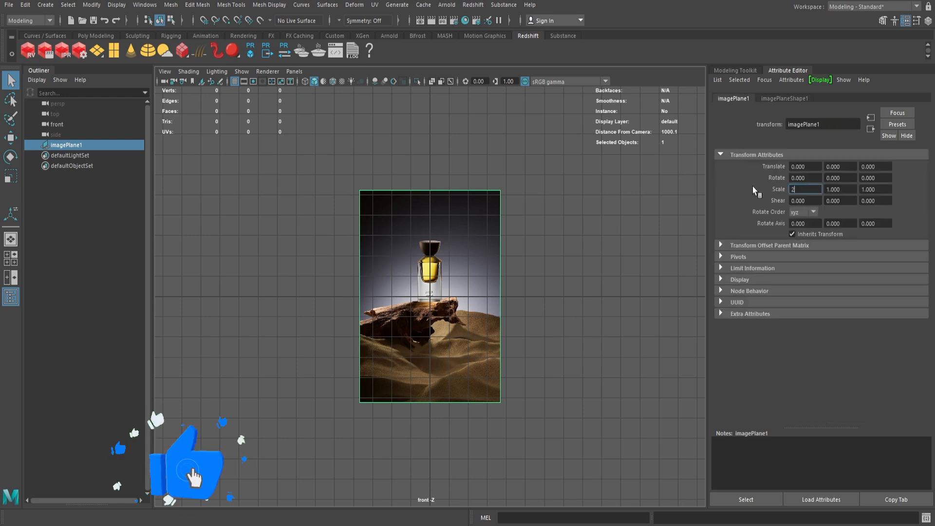
key("Tab")
key("Tab")
type("2")
key("Return")
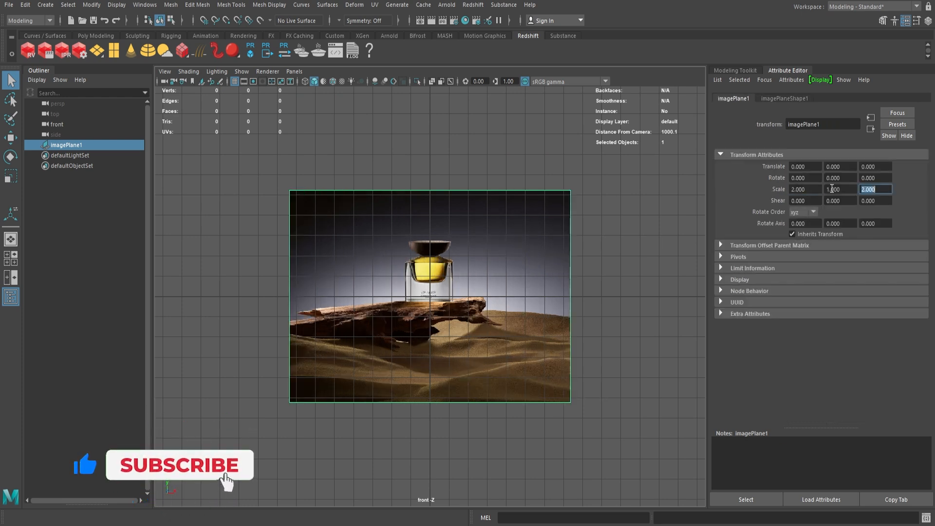
key("shift+Tab")
type("2")
key("Return")
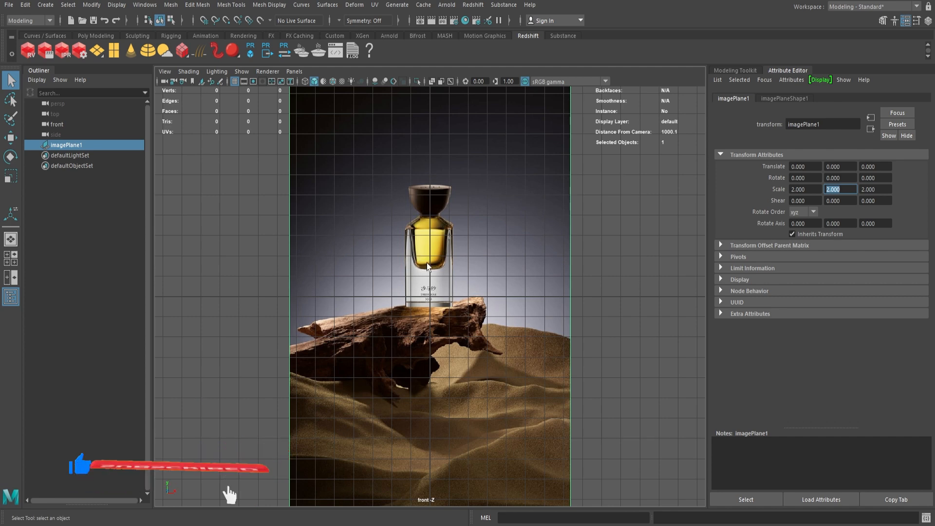
- Move the image plane to about Y 0.53 so the bottle's base rests on the grid's horizontal axis
middle_click_drag(460, 182, 427, 308, "alt")
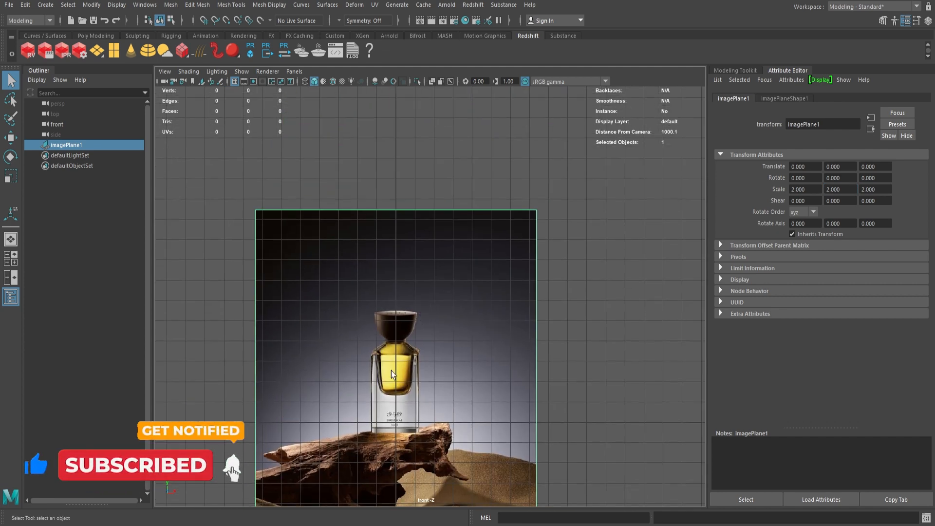
scroll(441, 397, "up", 1)
key("w")
mouse_move(390, 386)
left_mouse_down()
mouse_move(398, 373)
mouse_move(393, 385)
left_mouse_up()
scroll(398, 353, "up", 3)
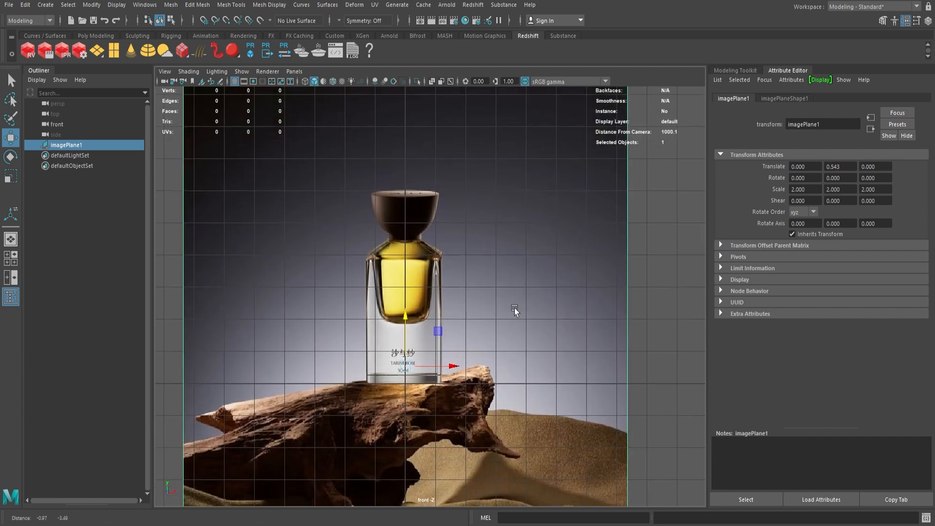
left_click_drag(399, 351, 398, 347)
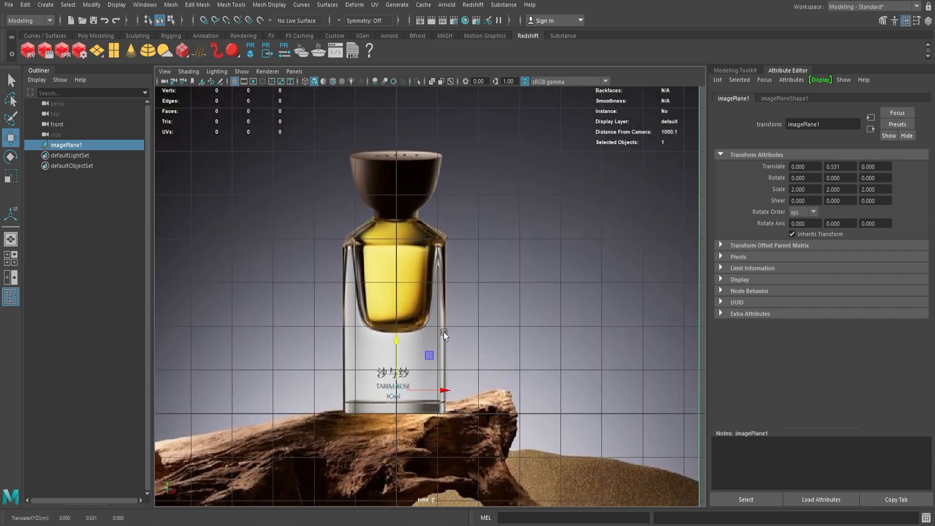
- Push the image plane back behind the grid to about Z -12.6 and return to the front view
key("space")
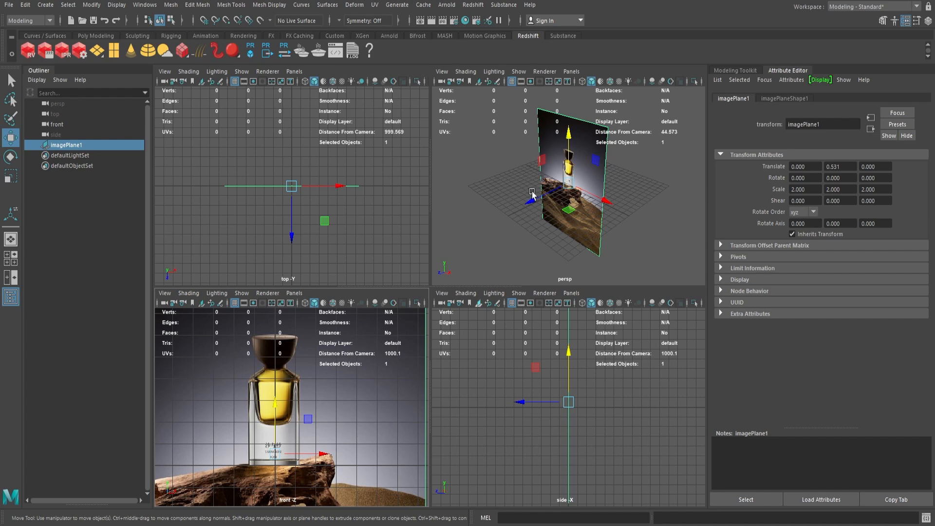
left_click_drag(533, 197, 592, 186)
key("space")
right_click_drag(351, 384, 387, 359, "alt")
middle_click_drag(387, 358, 429, 336, "alt")
middle_click_drag(429, 246, 415, 269, "alt")
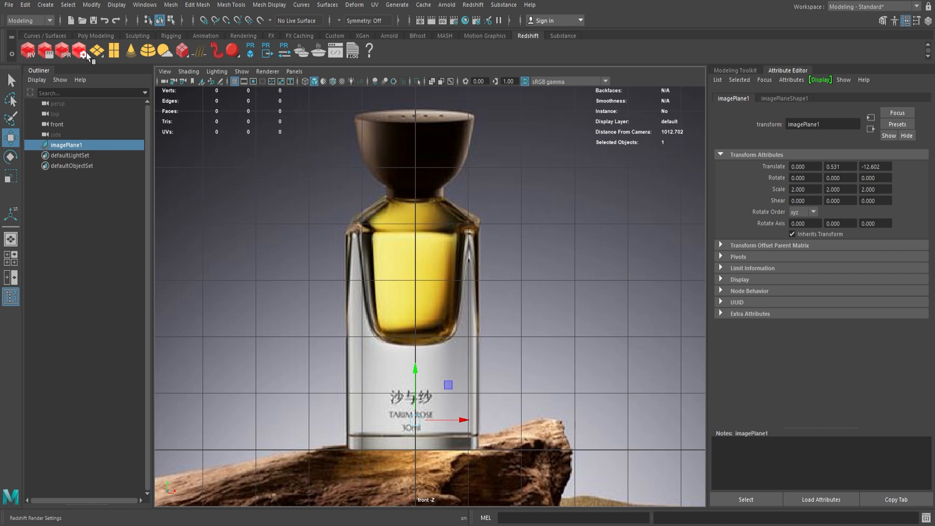
- Create a polygon cube, raise it to about Y 2.12 over the bottle, and turn on X-Ray shading
left_click(81, 36)
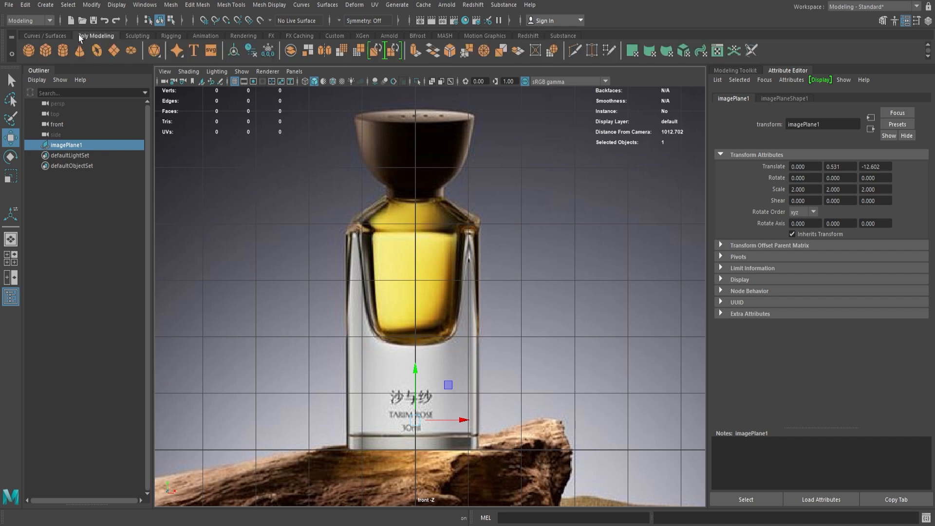
left_click(45, 50)
left_click_drag(415, 399, 417, 302)
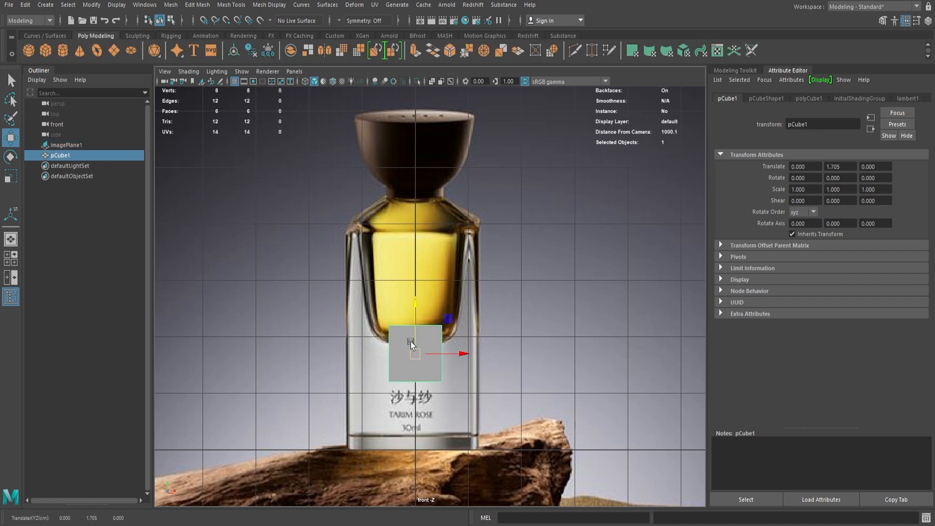
left_click(190, 72)
left_click(218, 175)
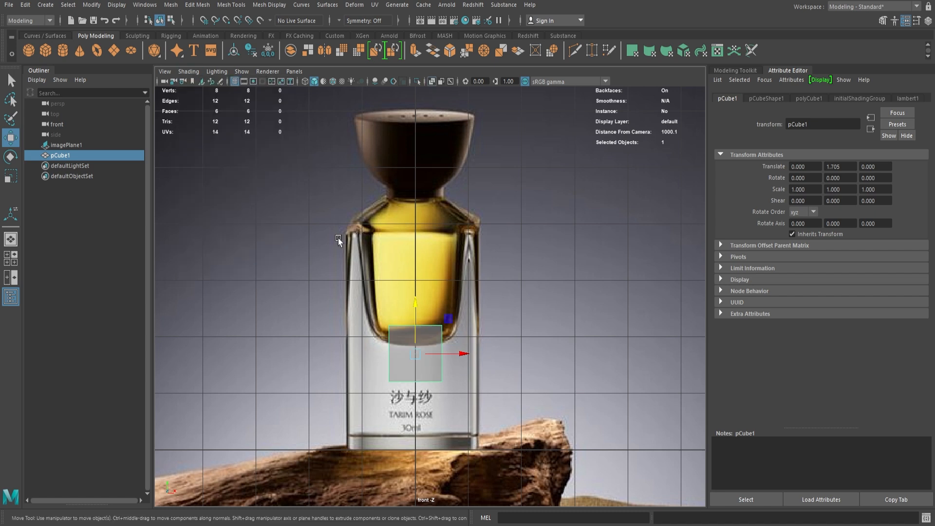
left_click_drag(421, 318, 420, 294)
- Fit the cube to the glass body by scaling it to about 2.44 × 3.98 × 2.44 and moving it to X -0.018, Y 1.962
key("r")
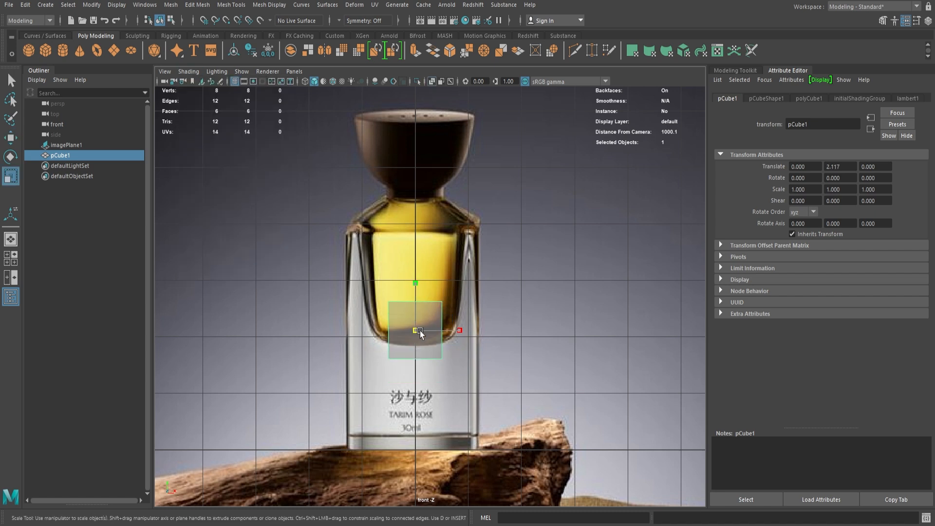
left_click_drag(415, 330, 482, 357)
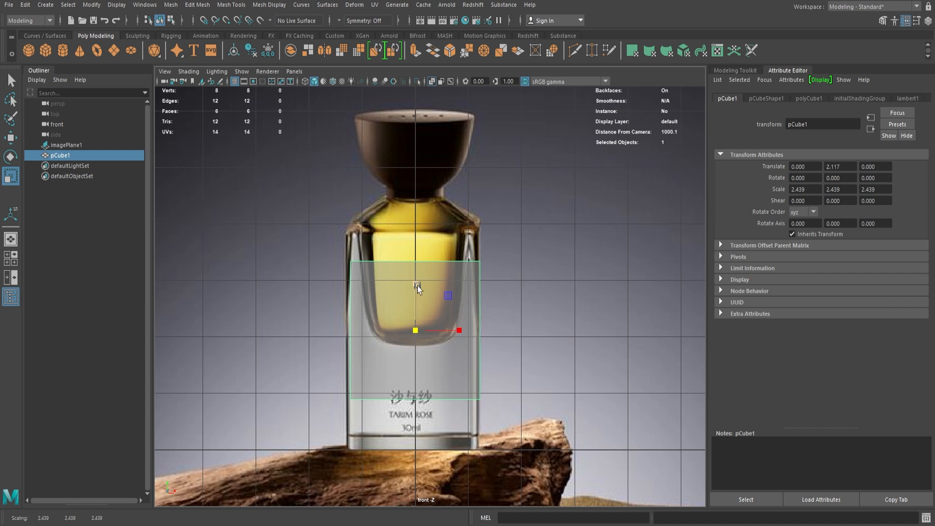
mouse_move(417, 285)
left_mouse_down()
mouse_move(436, 262)
mouse_move(418, 294)
mouse_move(420, 286)
left_mouse_up()
key("w")
key("r")
key("w")
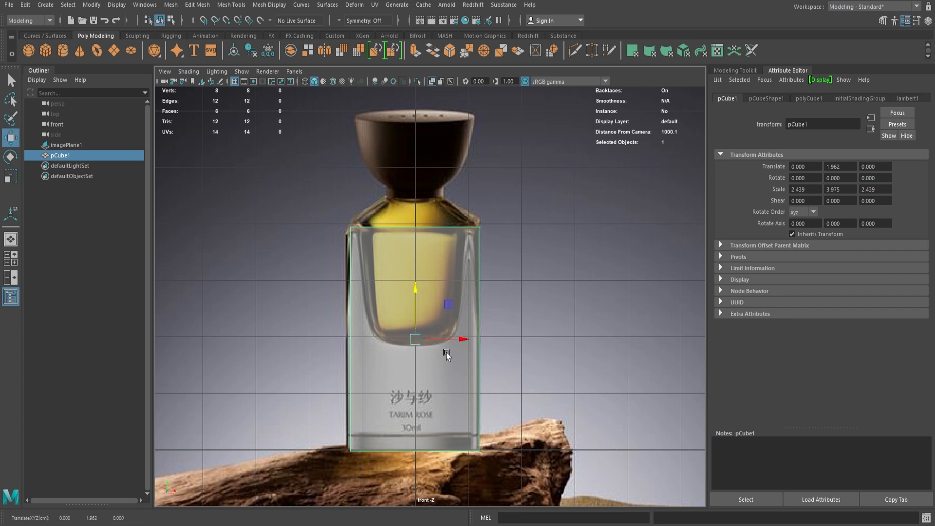
left_click_drag(464, 341, 463, 341)
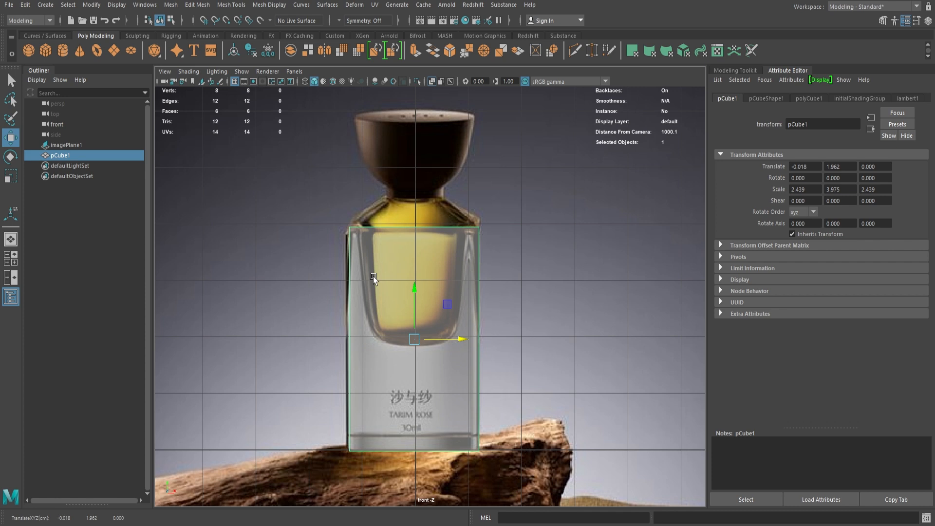
right_click_drag(417, 232, 436, 225)
right_click_drag(390, 239, 432, 233)
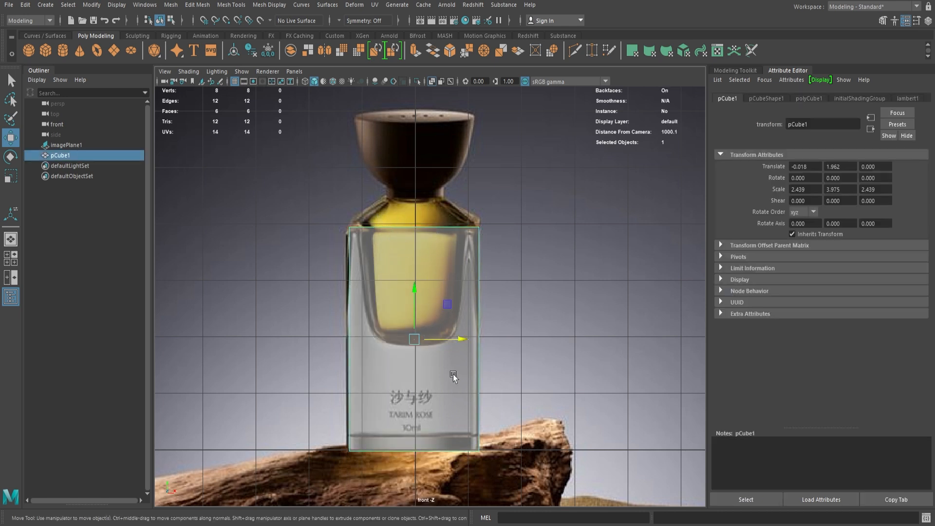
left_click(451, 219)
- Switch to the perspective view and select the cube
key("space")
key("space")
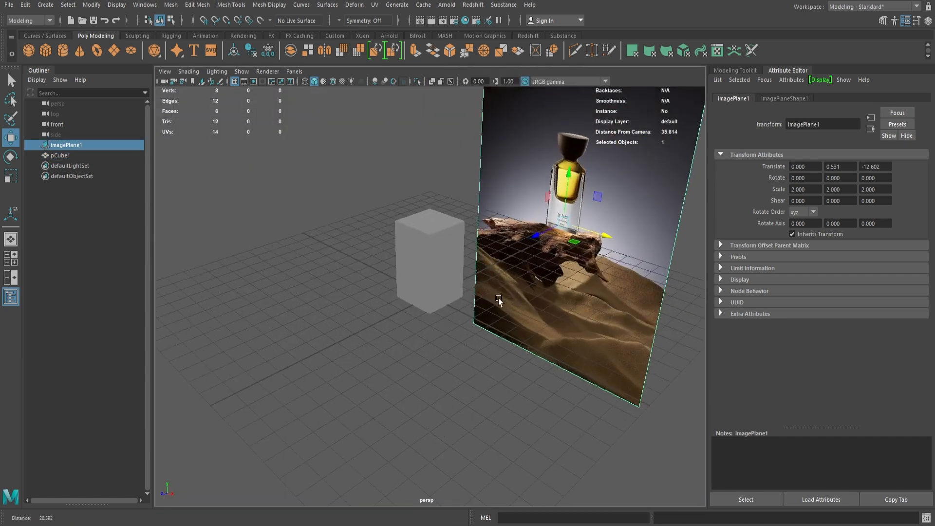
left_click(438, 236)
key("space")
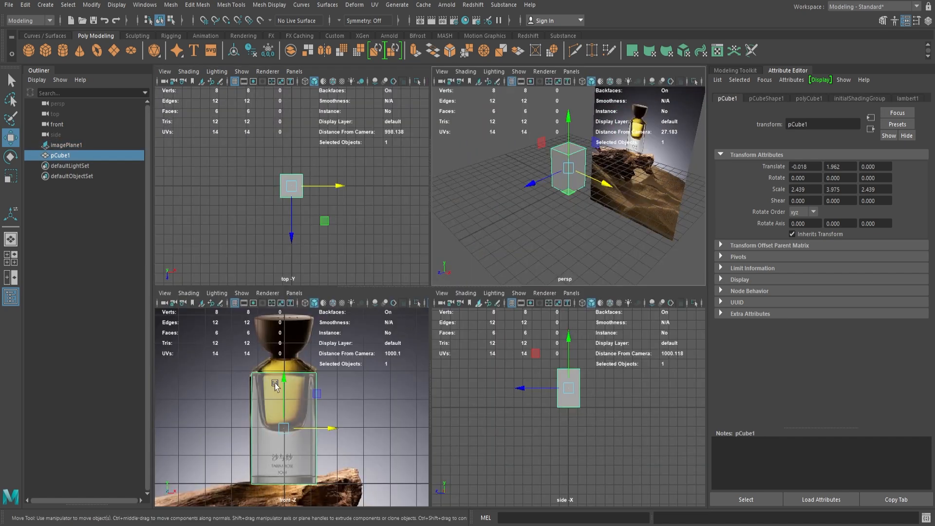
key("space")
key("space")
key("space")
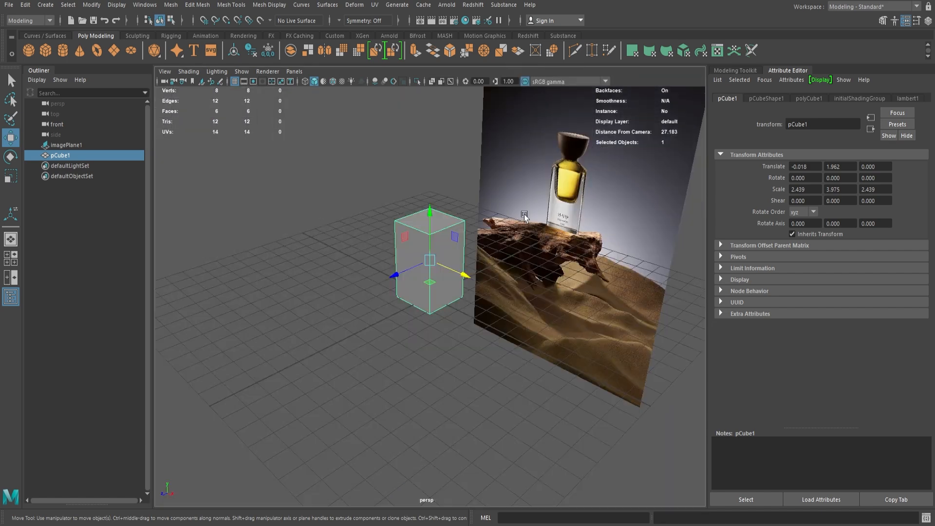
- Extrude the cube's top face up to the base of the bottle's neck and scale it inward to form the sloped shoulders
left_click_drag(495, 226, 484, 246, "alt")
scroll(488, 212, "up", 5)
right_click_drag(454, 169, 448, 191)
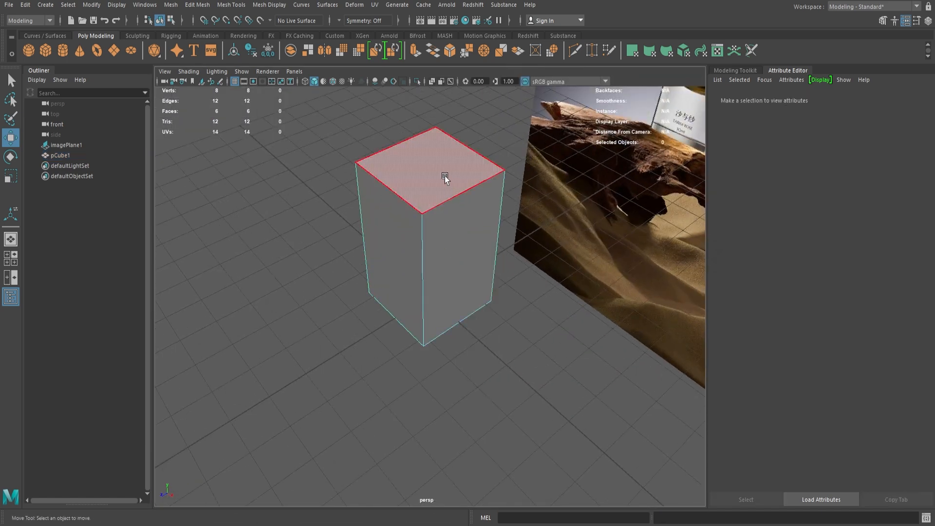
left_click(445, 176)
key("space")
key("space")
scroll(413, 288, "up", 3)
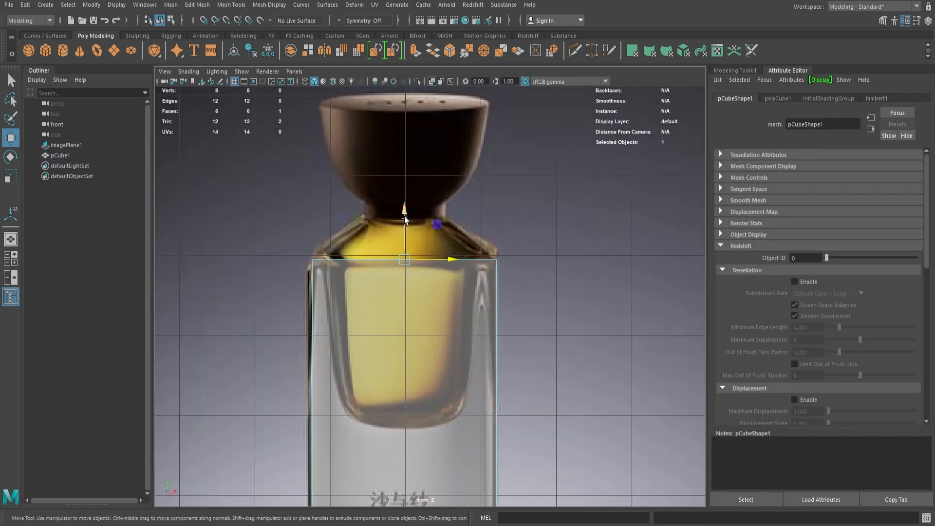
left_click_drag(404, 217, 344, 217, "shift")
key("r")
key("space")
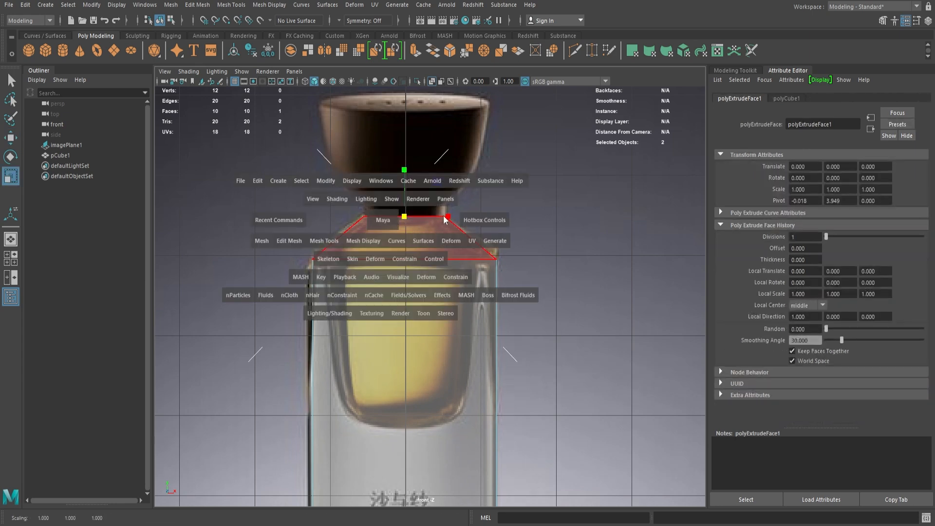
key("space")
- Set the Insert Edge Loop tool to multiple edge loops, with 2 loops per insertion
scroll(501, 327, "up", 2)
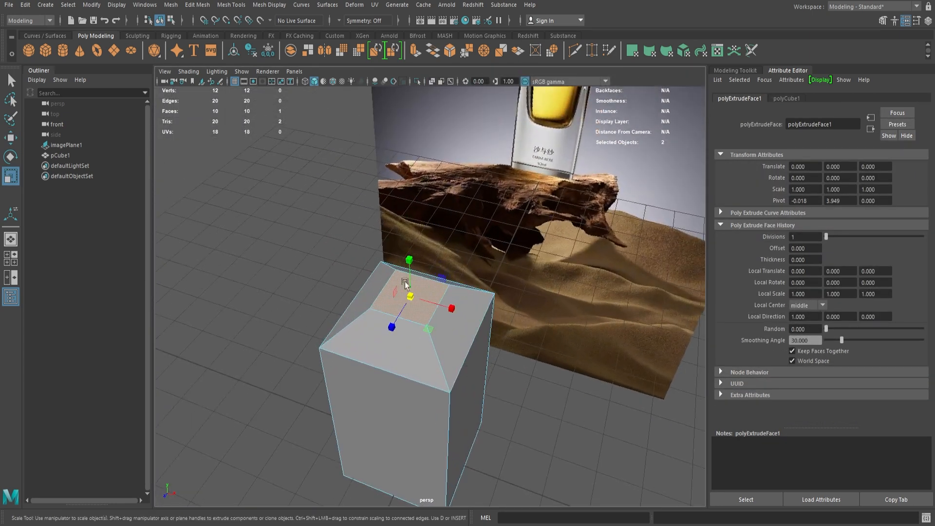
left_click_drag(484, 258, 494, 330, "alt")
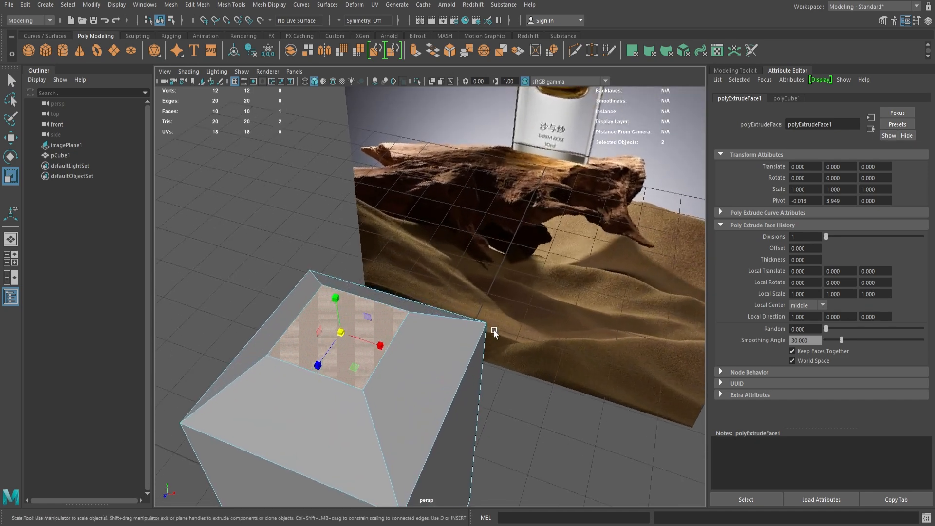
right_click_drag(390, 317, 446, 234)
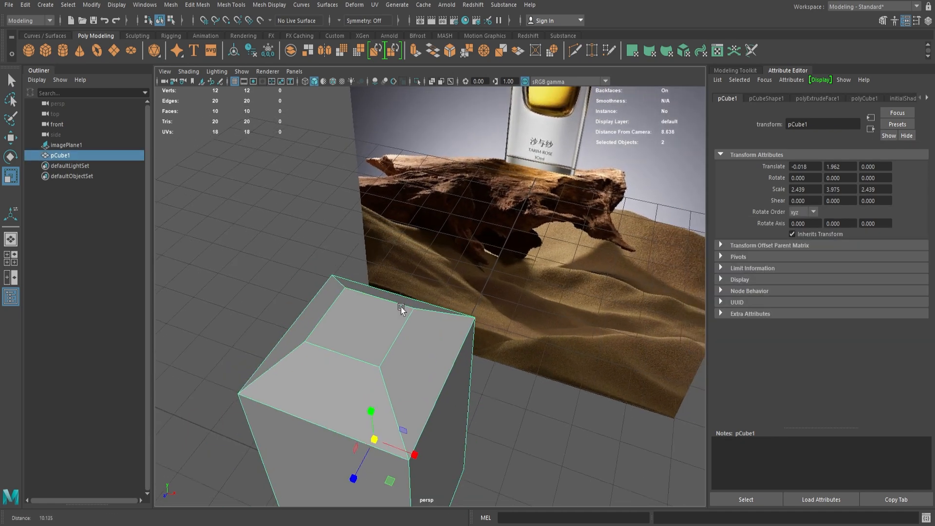
left_click_drag(401, 307, 370, 311, "alt")
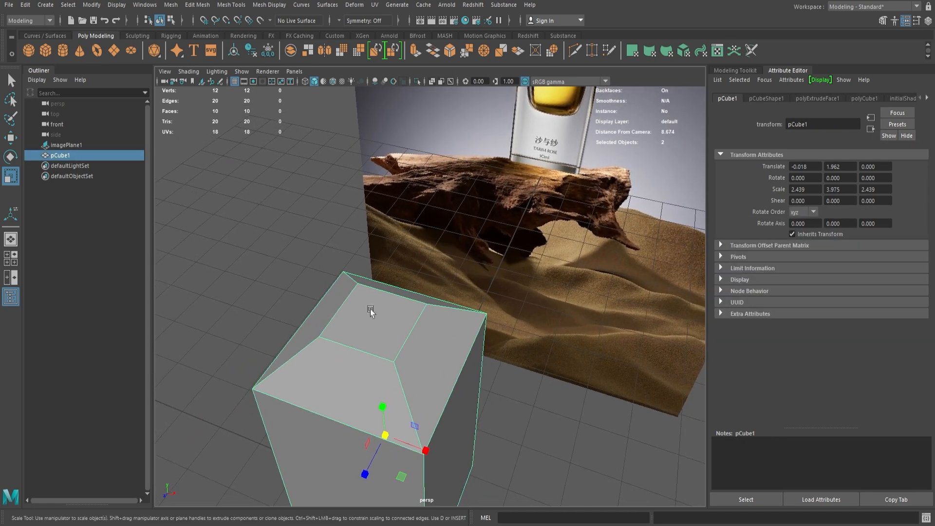
left_click(222, 6)
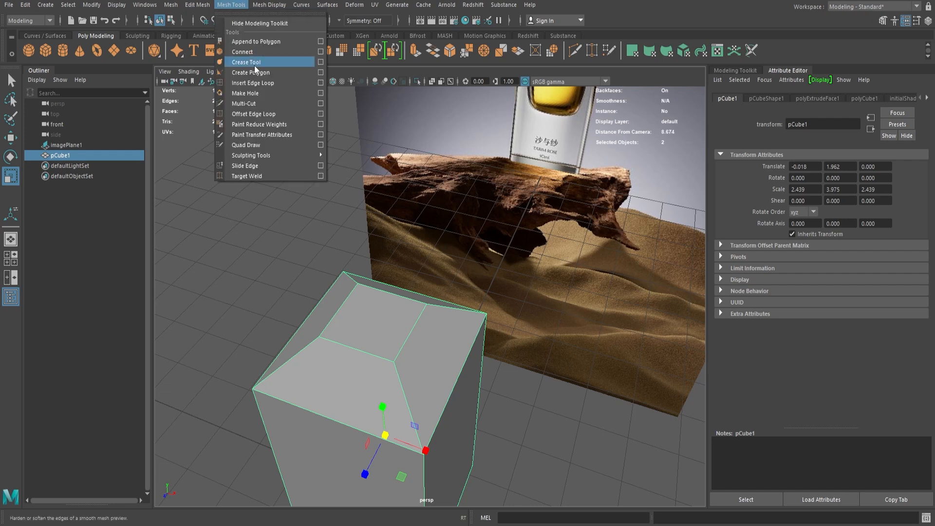
left_click(320, 85)
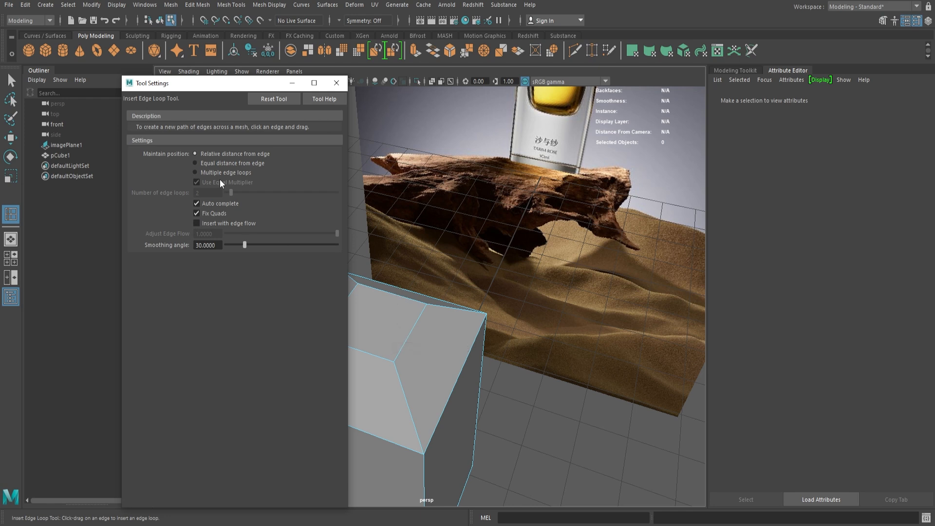
left_click(196, 172)
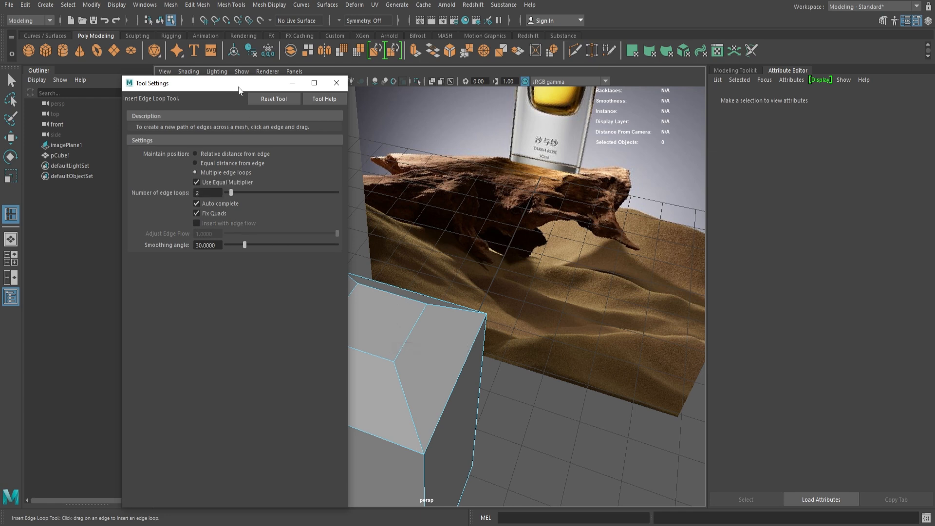
left_click_drag(238, 90, 160, 65)
left_click(242, 62)
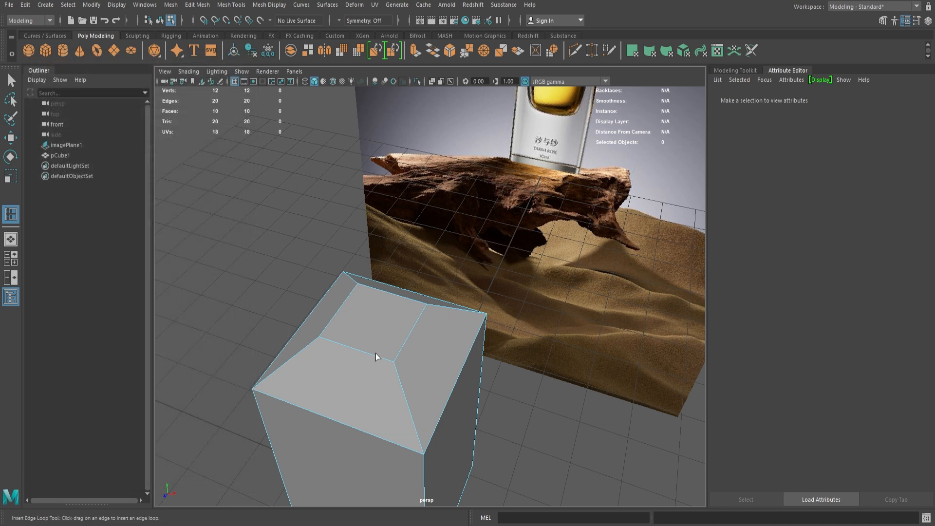
- Insert two evenly spaced edge loops in each direction across the bottle's flat top, running down its sides
left_click(374, 355)
left_click(408, 338)
left_click_drag(408, 338, 436, 377, "alt")
key("q")
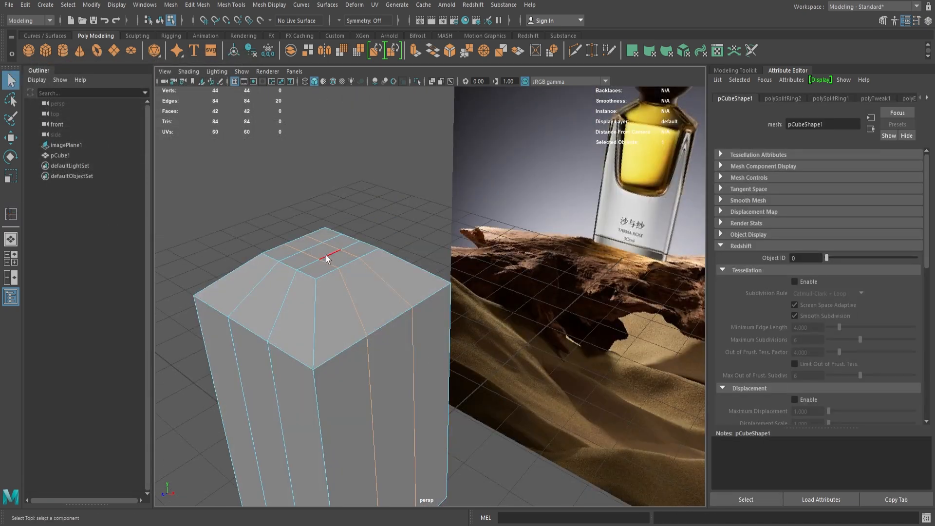
- Select the flat faces on top of the shoulders and circularize them into a round neck opening
left_click_drag(327, 257, 385, 285, "alt")
right_click_drag(405, 251, 407, 319)
left_click(407, 318)
left_click(552, 50)
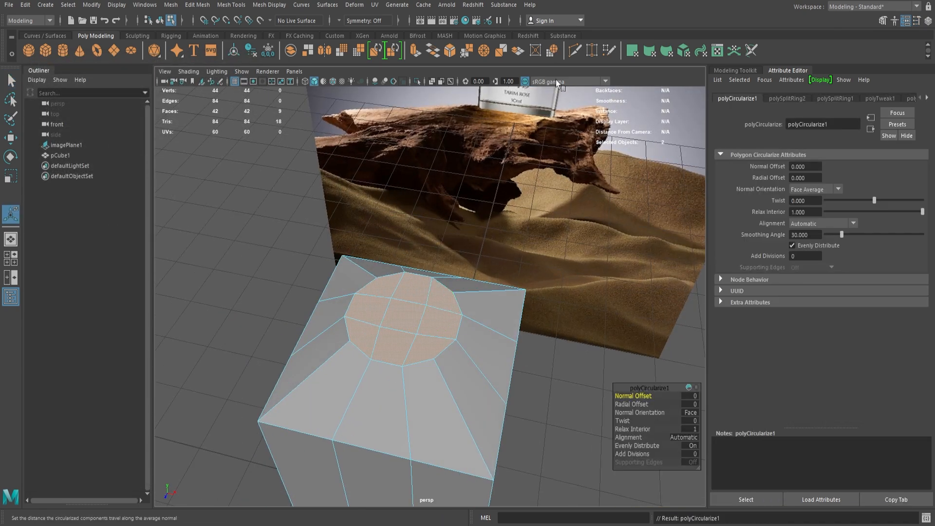
- Extrude the round top faces slightly inward as a support ring and check the body in smooth mesh preview
right_click_drag(394, 274, 459, 327, "alt")
left_click_drag(459, 327, 332, 298, "alt")
key("r")
left_click_drag(430, 306, 425, 311, "shift")
key("3")
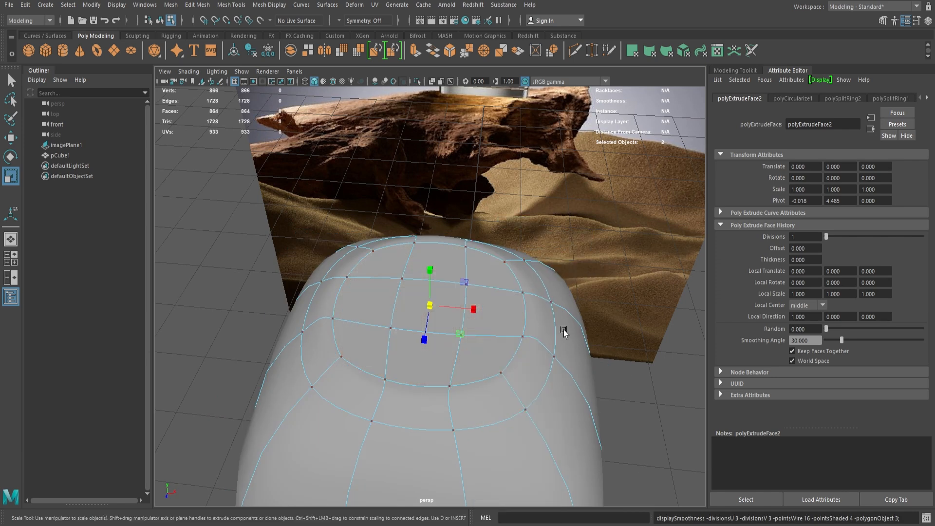
right_click_drag(565, 329, 606, 293)
left_click(641, 288)
right_click_drag(584, 302, 490, 341, "alt")
left_click(402, 280)
key("1")
- Insert two horizontal edge loops around the sloped shoulders and two more around the bottle's straight body
left_click_drag(491, 341, 384, 195, "alt")
right_click_drag(385, 195, 378, 147, "alt")
key("t")
key("q")
left_click(230, 5)
left_click(249, 84)
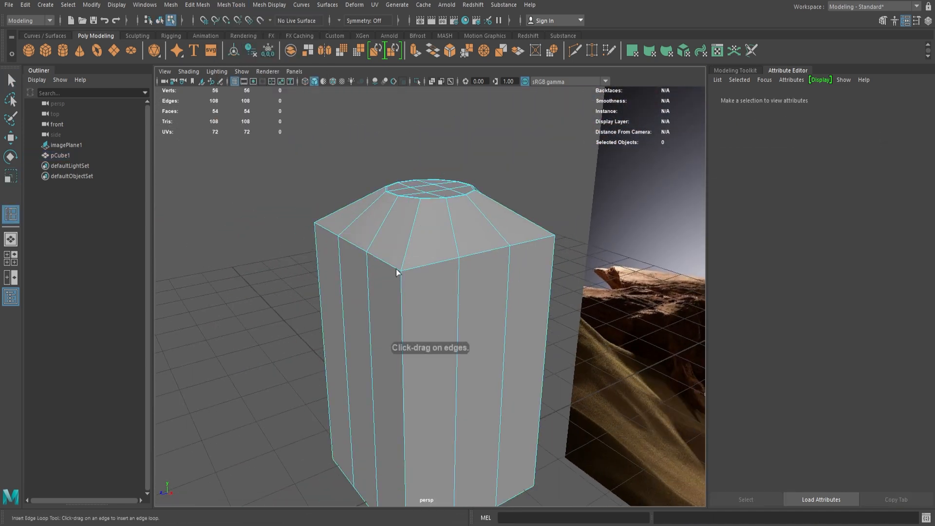
left_click(402, 263)
left_click(401, 328)
left_click_drag(401, 336, 414, 390, "alt")
key("q")
right_click_drag(414, 389, 396, 359, "alt")
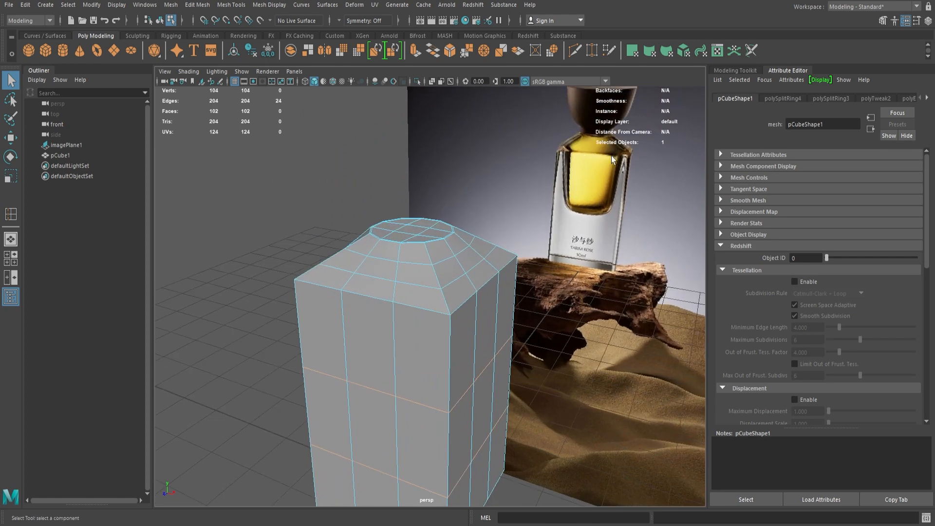
- Bevel the edge loop where the shoulders meet the body, with a fraction of 0.372 and 2 segments
key("space")
key("space")
key("space")
key("space")
left_click_drag(487, 227, 519, 249, "alt")
right_click_drag(520, 250, 520, 223)
left_click_drag(511, 243, 424, 346, "alt")
double_click(413, 299)
middle_click_drag(424, 346, 449, 311, "alt")
key("ctrl+b")
left_click_drag(874, 189, 845, 191)
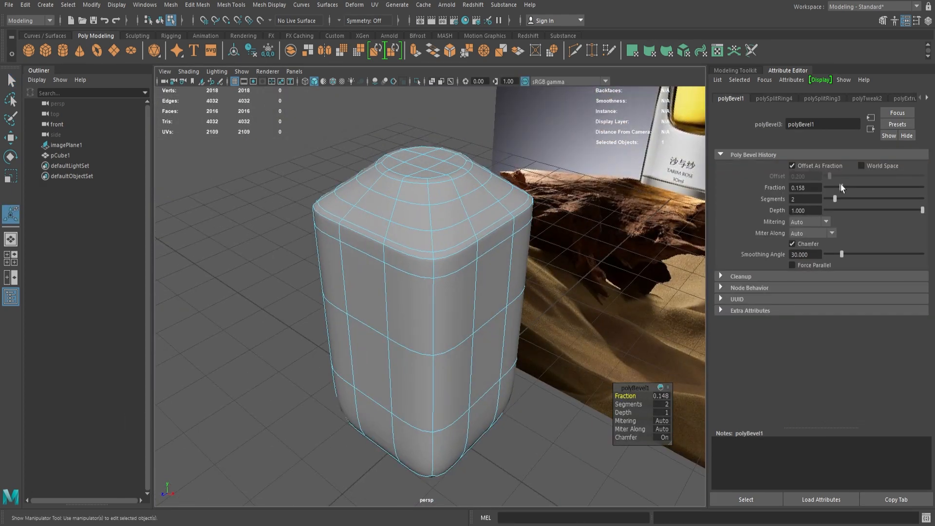
left_click_drag(840, 185, 864, 183)
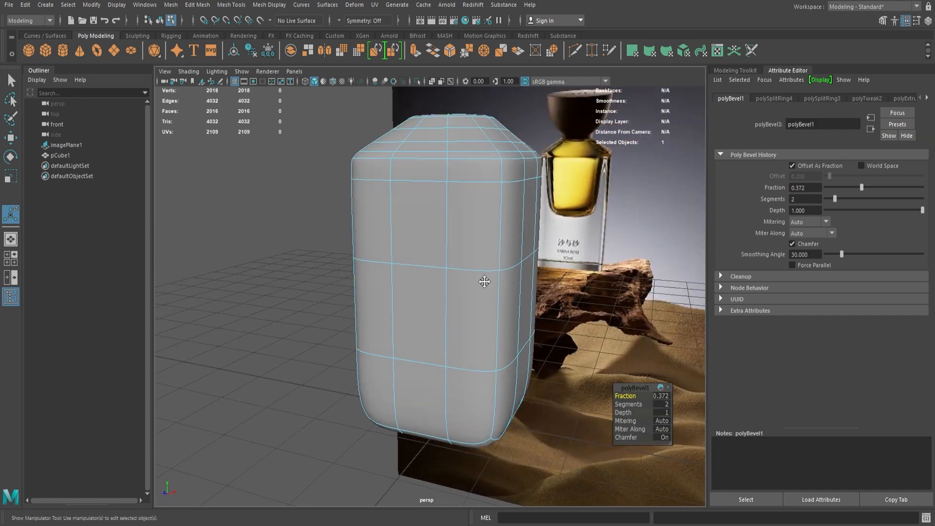
- Bevel the edge loop around the bottle's base with a fraction of 0.112 and 3 segments
key("1")
key("q")
right_click_drag(485, 281, 511, 258)
left_click_drag(484, 281, 362, 213, "alt")
right_click_drag(361, 213, 362, 188)
double_click(493, 319)
left_click_drag(481, 329, 520, 341, "alt")
key("ctrl+b")
left_click_drag(875, 188, 843, 191)
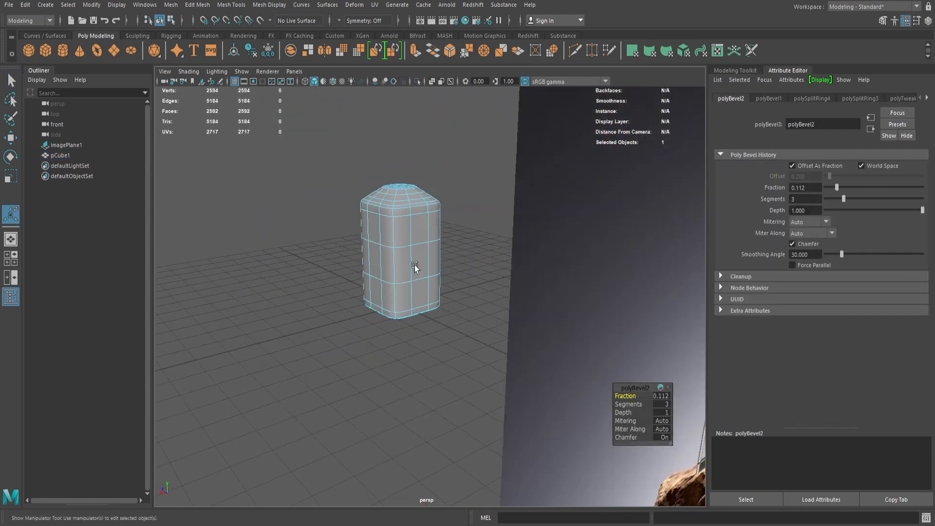
- Duplicate the bottle body and, in the front view, scale the copy to about 2.348 × 3.827 × 2.348 as the inner wall
left_click(482, 262)
key("f")
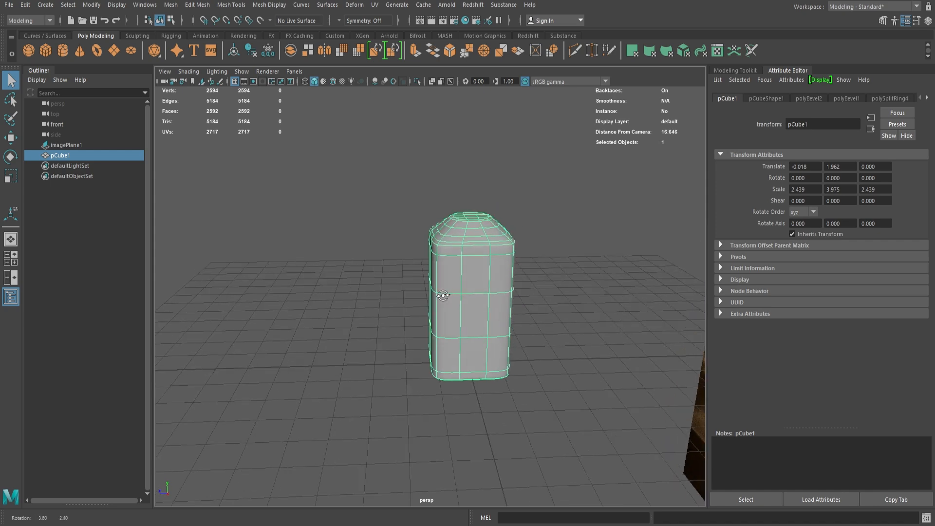
key("space")
key("space")
key("f")
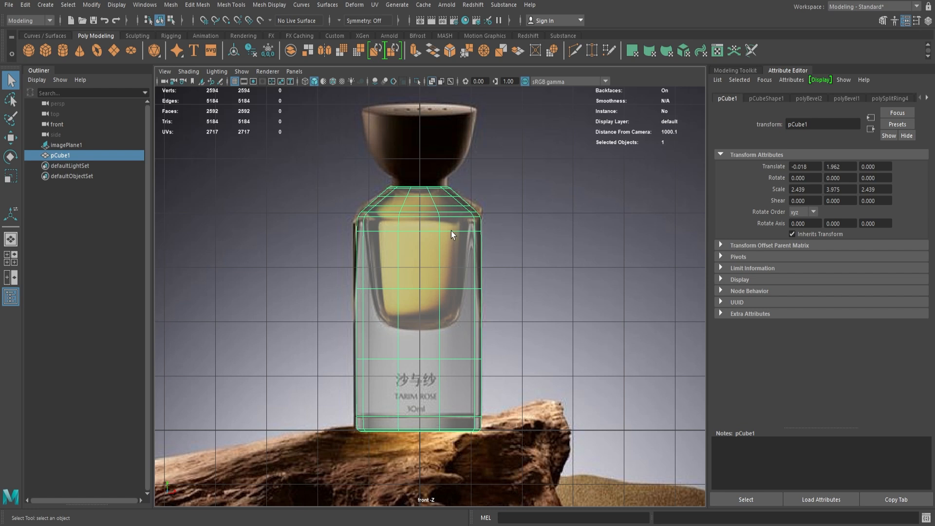
key("ctrl+d")
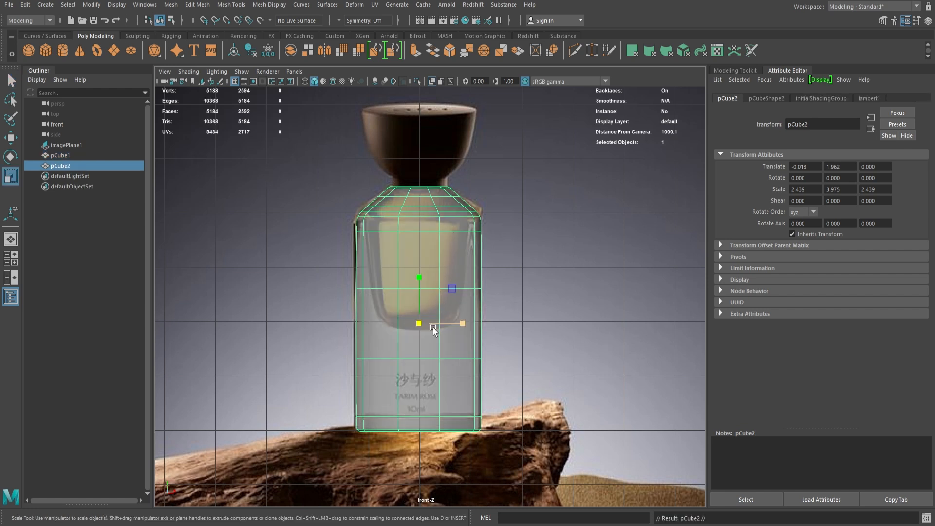
left_click_drag(421, 326, 416, 326)
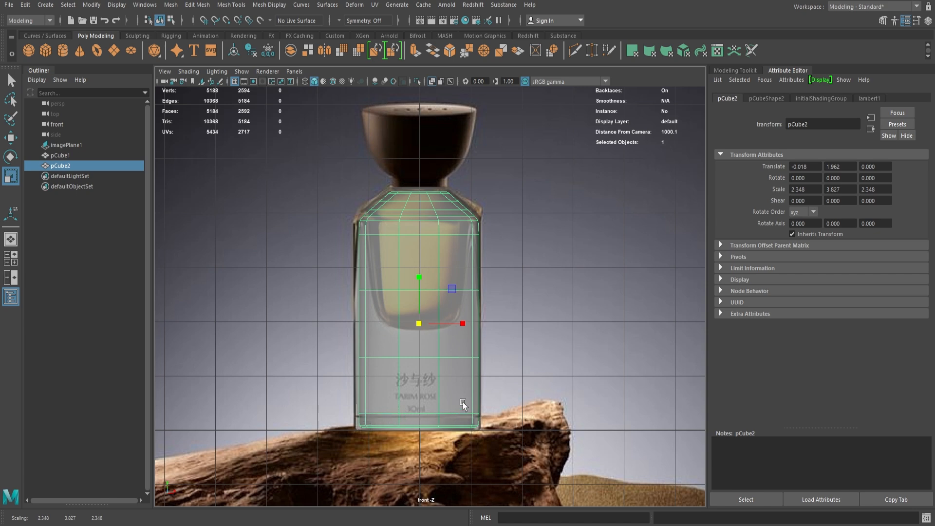
- Raise the inner copy's bottom vertices in the front view to leave a thick glass base as in the reference
key("space")
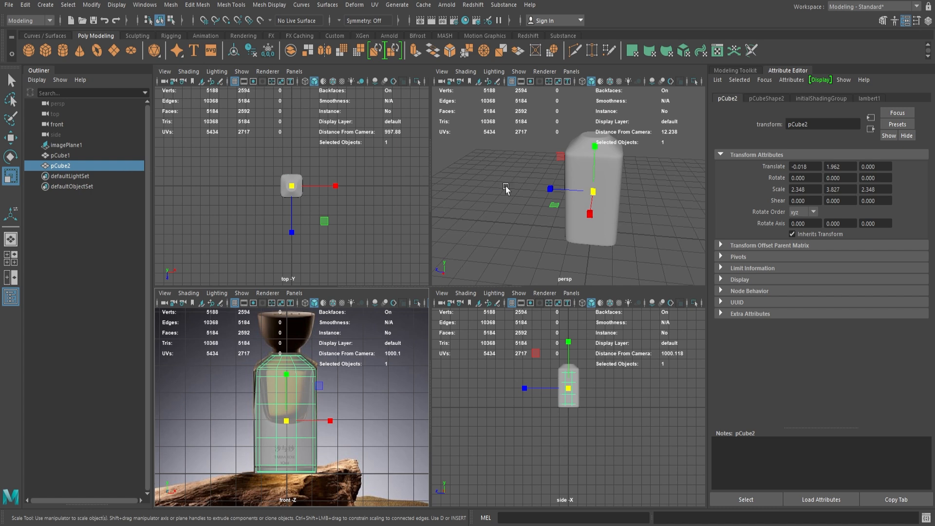
key("space")
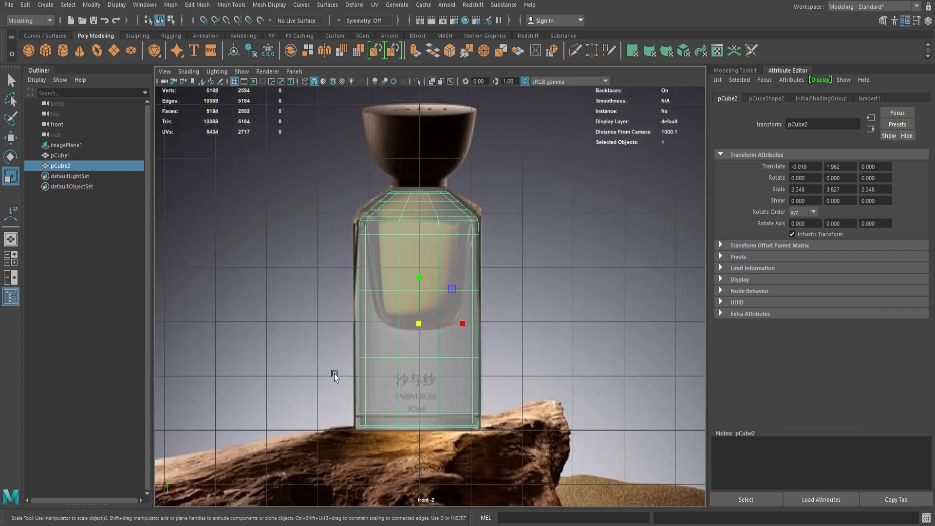
key("ctrl+1")
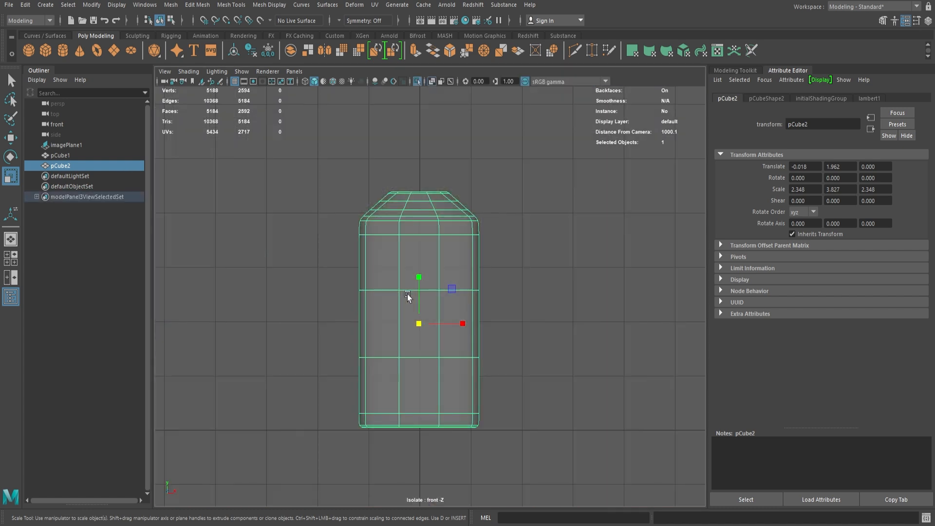
right_click(402, 407)
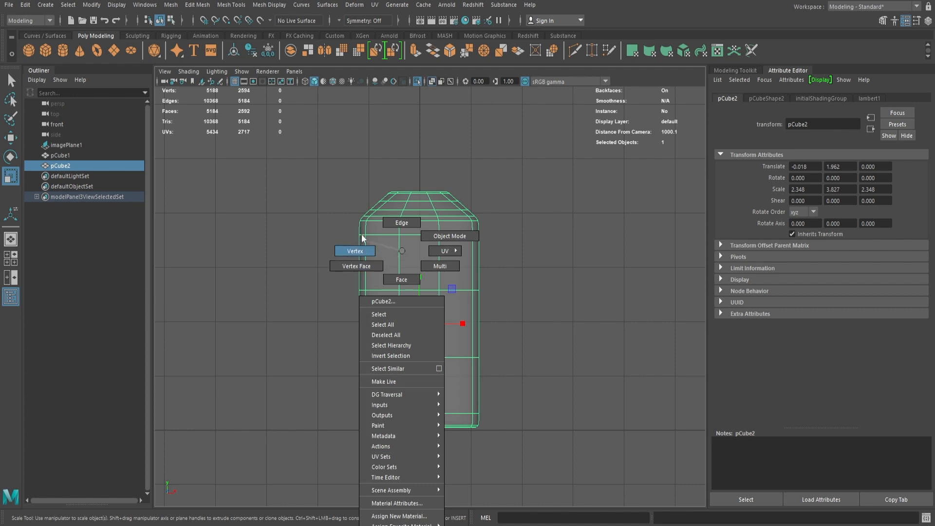
right_click_drag(363, 238, 363, 239)
left_click_drag(560, 474, 560, 474)
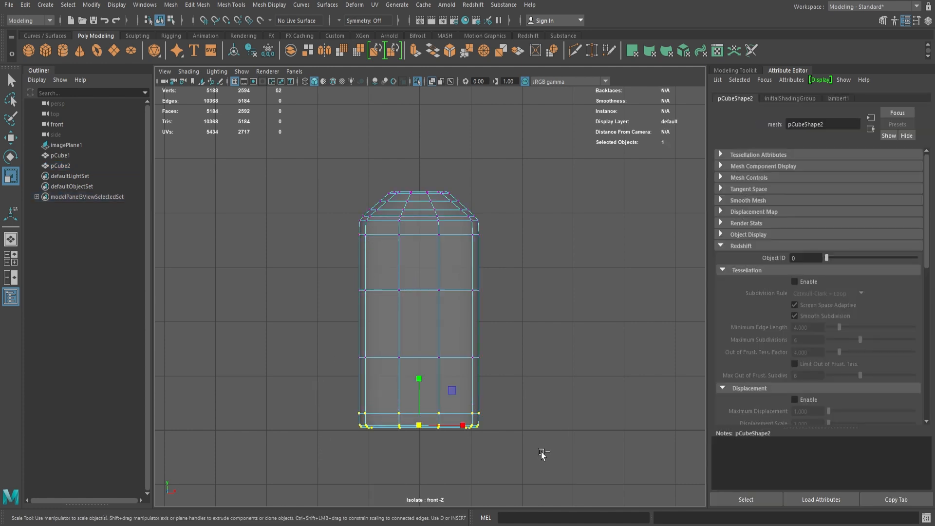
key("ctrl+1")
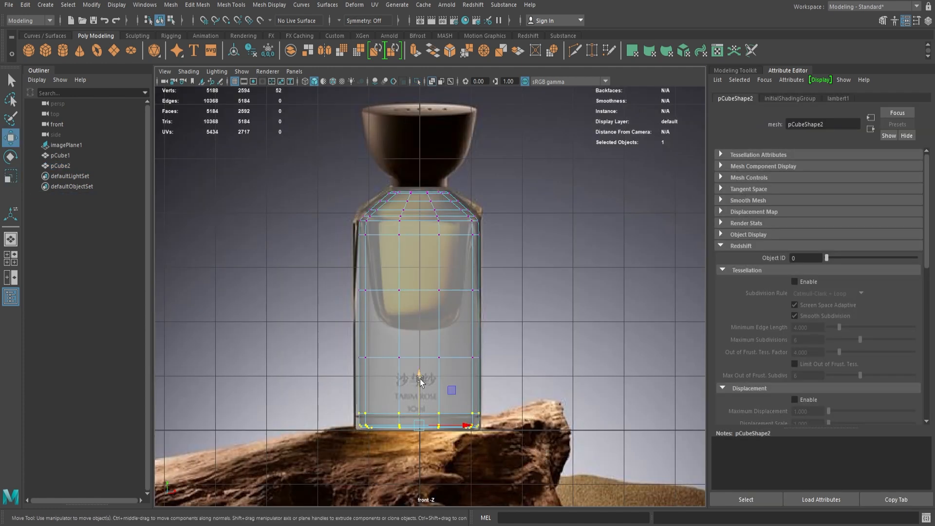
left_click_drag(420, 379, 423, 373)
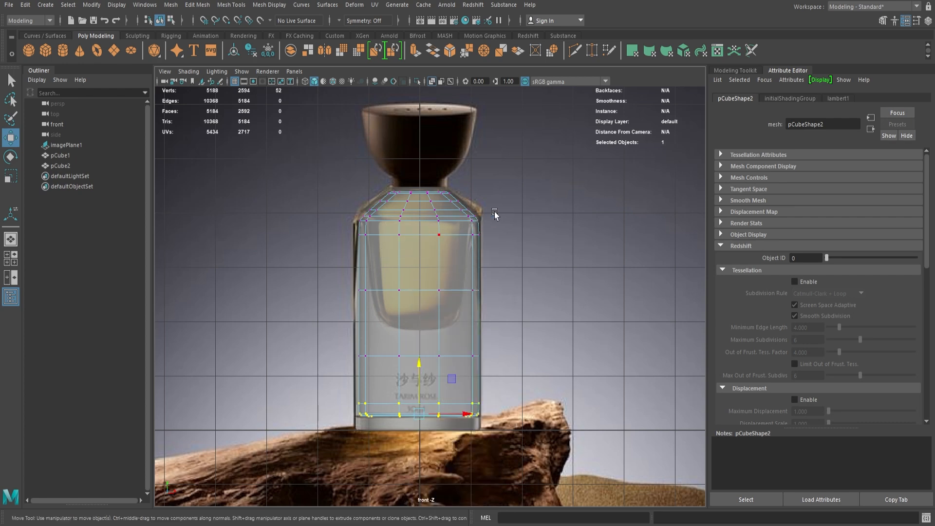
key("F8")
- Examine the smoothed bottle body from several angles in the perspective view
key("space")
key("space")
left_click_drag(518, 282, 534, 235, "alt")
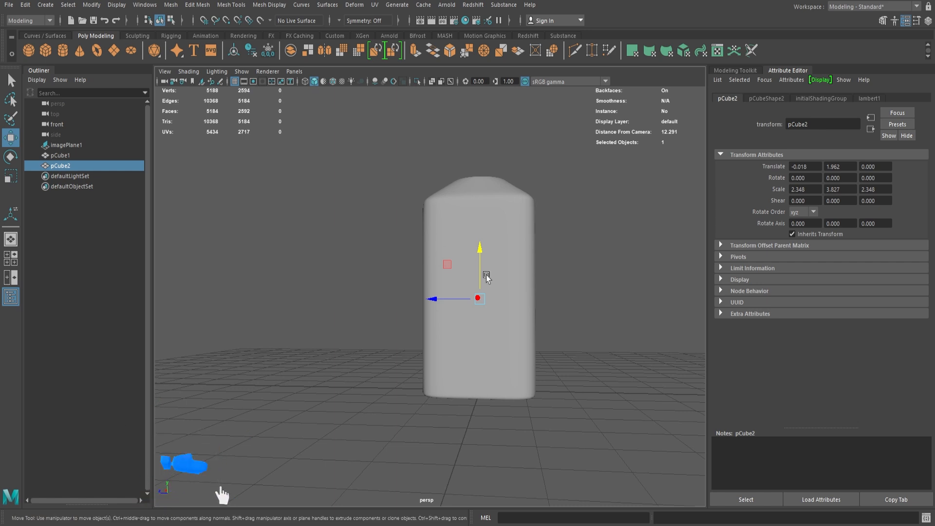
left_click_drag(505, 267, 476, 291, "alt")
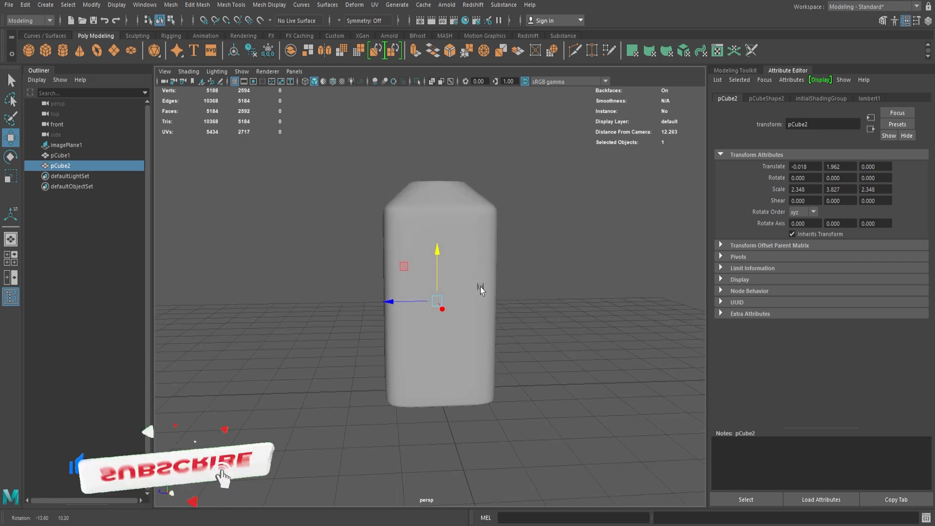
left_click_drag(432, 251, 449, 268, "alt")
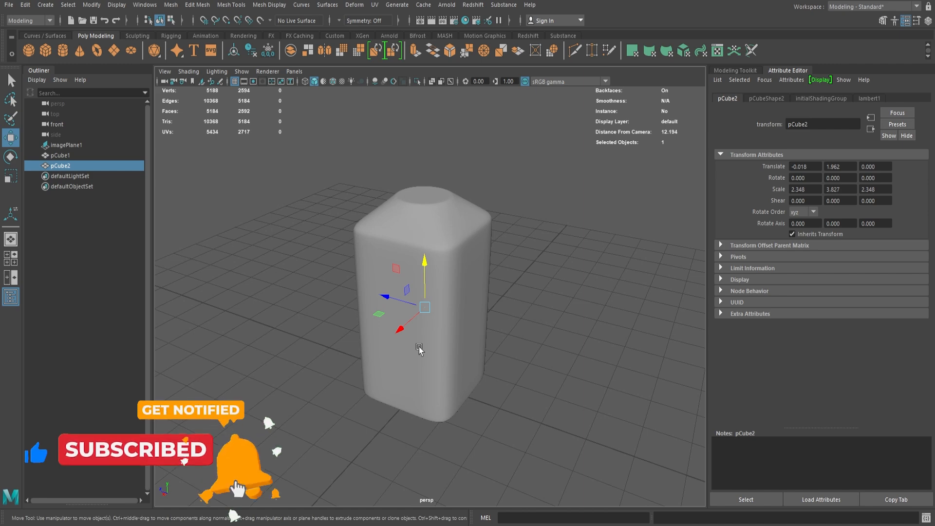
left_click_drag(412, 197, 432, 234, "alt")
left_click(432, 234)
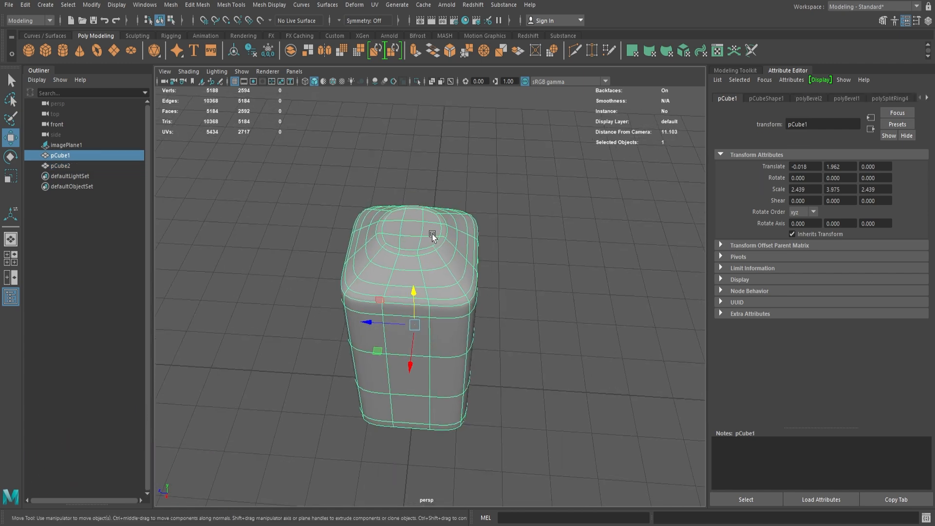
- Create a polygon cube and, in the front view, move and scale it over the reference's amber inner vessel
key("space")
key("space")
key("space")
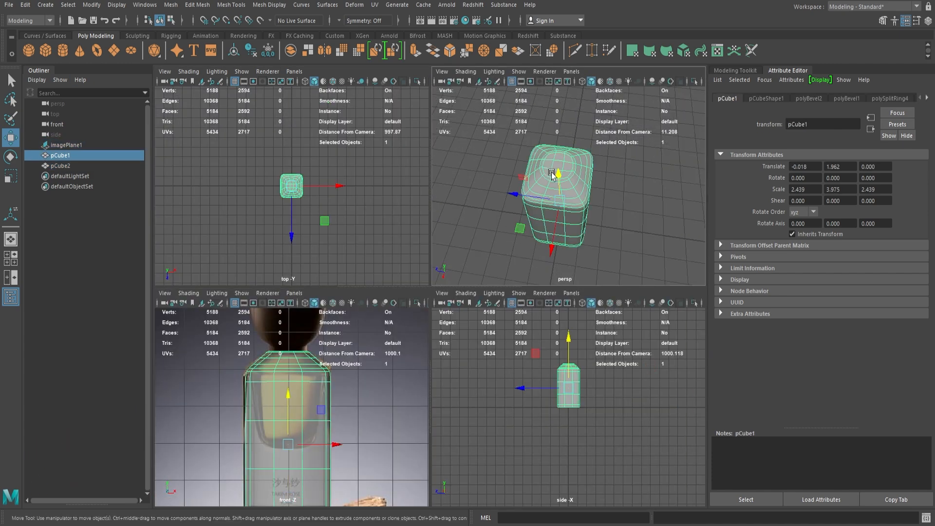
key("space")
key("space")
key("space")
scroll(420, 176, "up", 2)
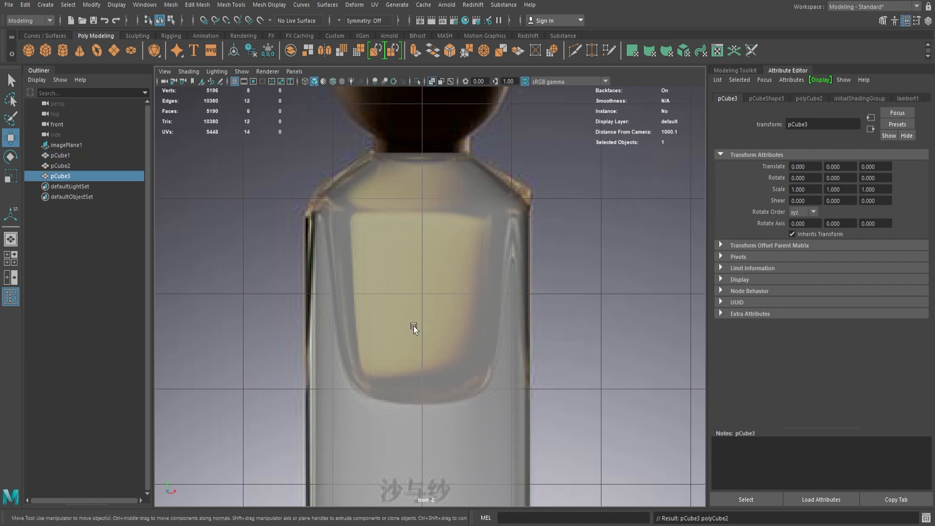
scroll(431, 238, "down", 4)
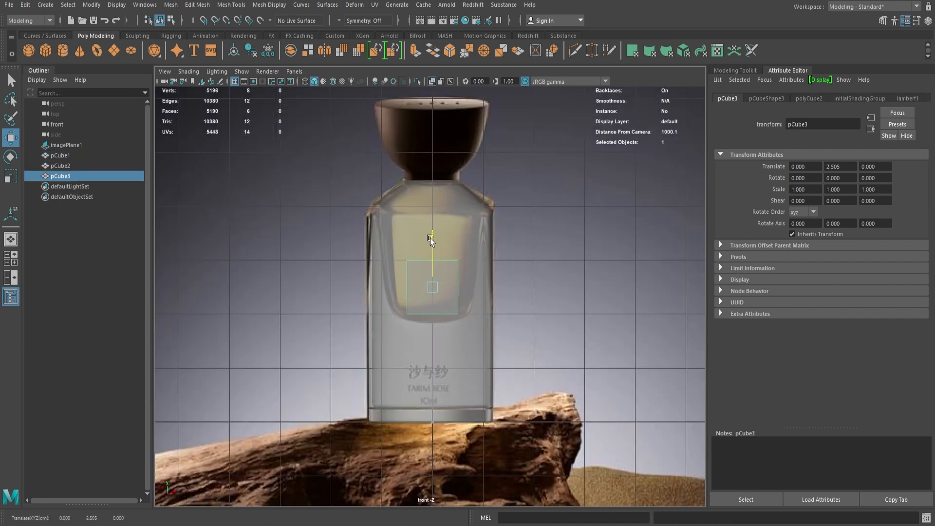
scroll(425, 267, "up", 4)
left_click_drag(425, 267, 420, 225)
key("r")
left_click_drag(463, 280, 481, 279)
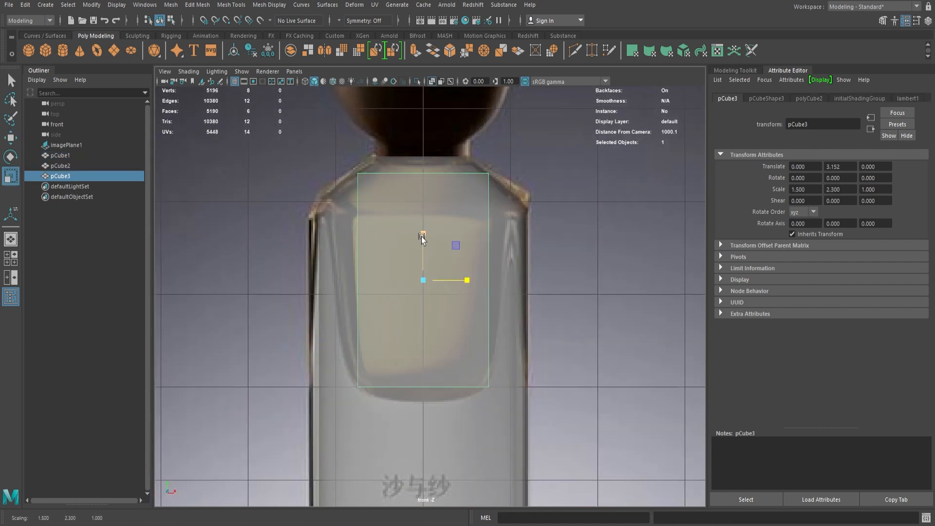
left_click_drag(421, 236, 422, 231)
left_click_drag(423, 279, 417, 280)
key("w")
left_click_drag(423, 237, 423, 223)
key("3")
key("r")
left_click_drag(423, 268, 446, 270)
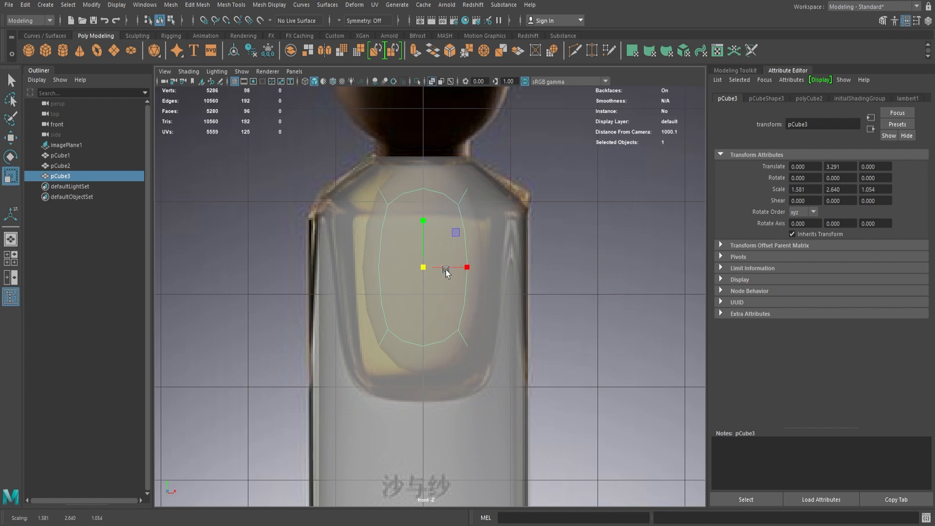
key("1")
key("ctrl+z")
- Adjust the cube's scale in the perspective view so its depth suits the bottle body
key("space")
key("space")
left_click_drag(513, 206, 532, 297, "alt")
left_click_drag(425, 315, 449, 313)
scroll(414, 307, "down", 3)
left_click_drag(395, 304, 369, 288, "alt")
left_click_drag(371, 286, 363, 284)
left_click_drag(362, 283, 460, 208, "alt")
- Set the cube's width, height and depth subdivisions to 3 and preview it smoothed against the reference
left_click(809, 98)
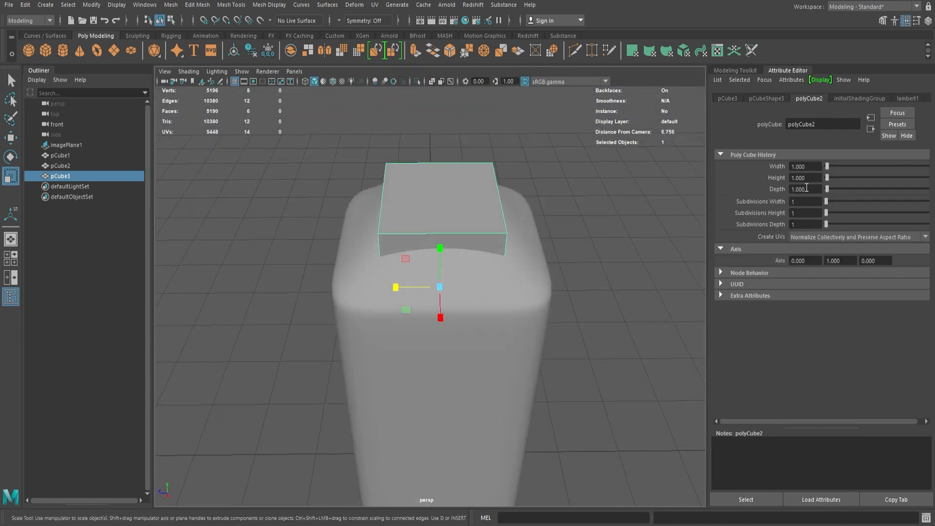
key("space")
key("space")
key("3")
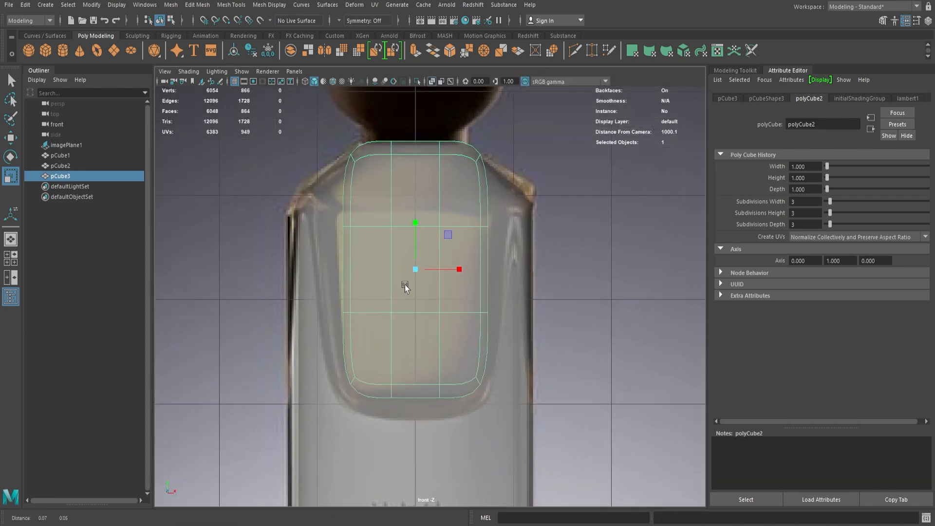
scroll(404, 288, "up", 1)
middle_click_drag(405, 288, 400, 337, "alt")
- Isolate the subdivided cube and circularize its nine top faces
key("ctrl+1")
key("space")
key("space")
key("ctrl+1")
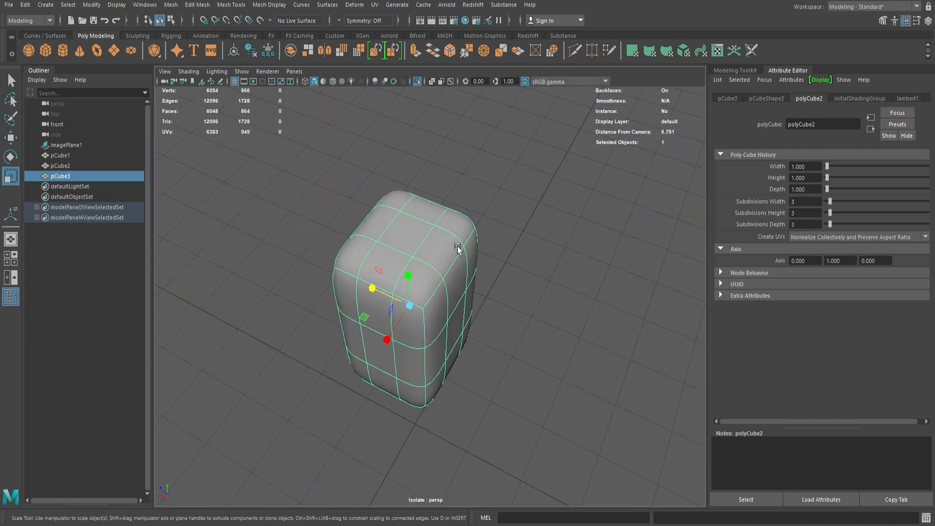
scroll(446, 243, "up", 1)
key("q")
key("1")
key("F11")
left_click(425, 202)
key("shift+period")
left_click(535, 50)
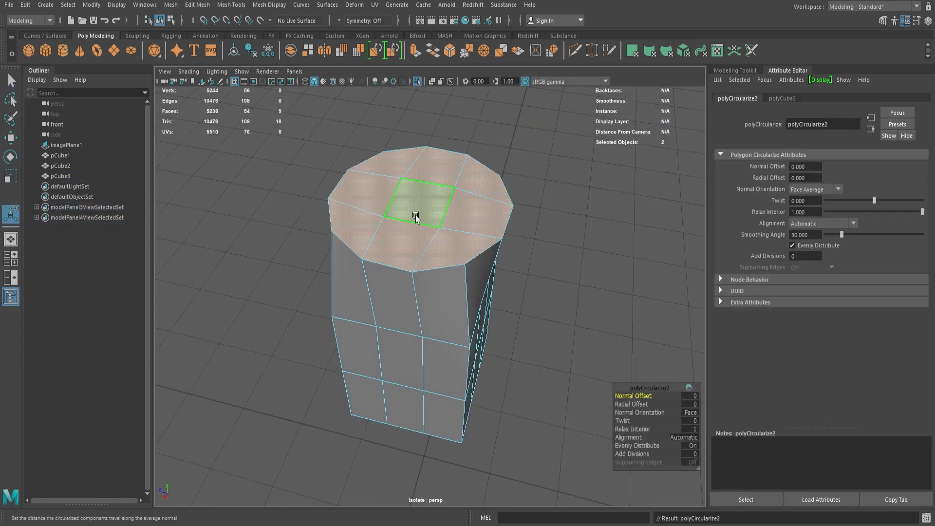
- Scale the circular top faces of the vessel and extrude them to sharpen the smoothed rim
key("r")
mouse_move(420, 203)
left_mouse_down()
mouse_move(410, 209)
mouse_move(428, 189)
left_mouse_up()
key("ctrl+e")
key("3")
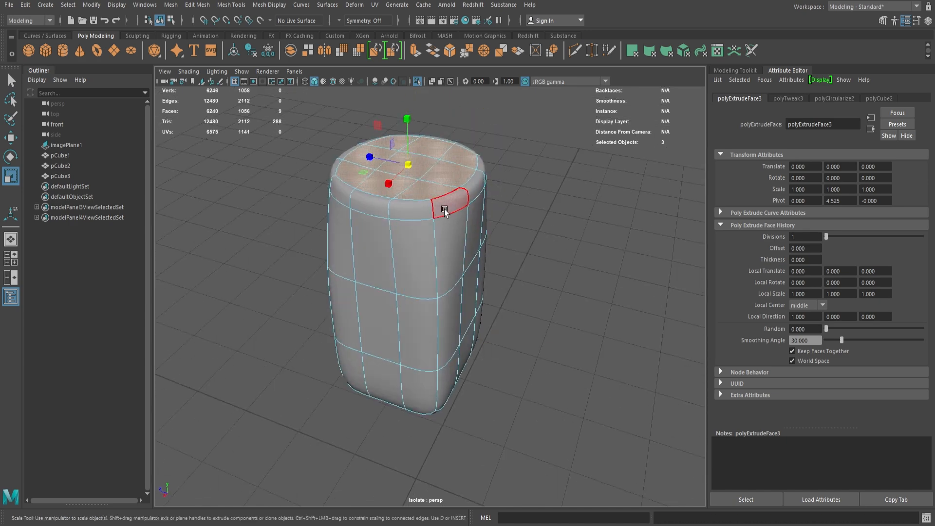
key("e")
key("ctrl+z")
key("ctrl+z")
left_click_drag(532, 148, 518, 161, "alt")
left_click_drag(673, 204, 520, 221, "alt")
key("r")
key("ctrl+e")
key("3")
key("1")
- Raise the four bottom corner vertices of the vessel to round its base, and preview it smoothed
left_click_drag(449, 267, 412, 207, "alt")
right_click_drag(438, 280, 408, 282)
left_click(429, 297)
left_click(314, 317, "shift")
left_click(408, 340, "shift")
left_click(510, 326, "shift")
key("w")
left_click_drag(467, 352, 462, 378, "alt")
left_click_drag(422, 314, 429, 275)
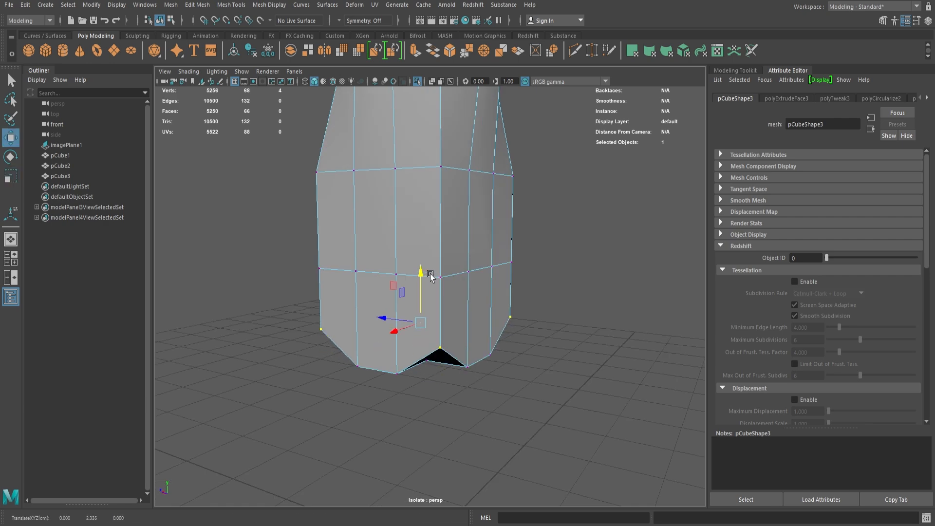
key("3")
- End the front view's isolation and move the vessel slightly down to line up with the reference
scroll(457, 253, "down", 5)
right_click_drag(472, 239, 528, 207)
left_click_drag(528, 208, 564, 214, "alt")
key("space")
key("space")
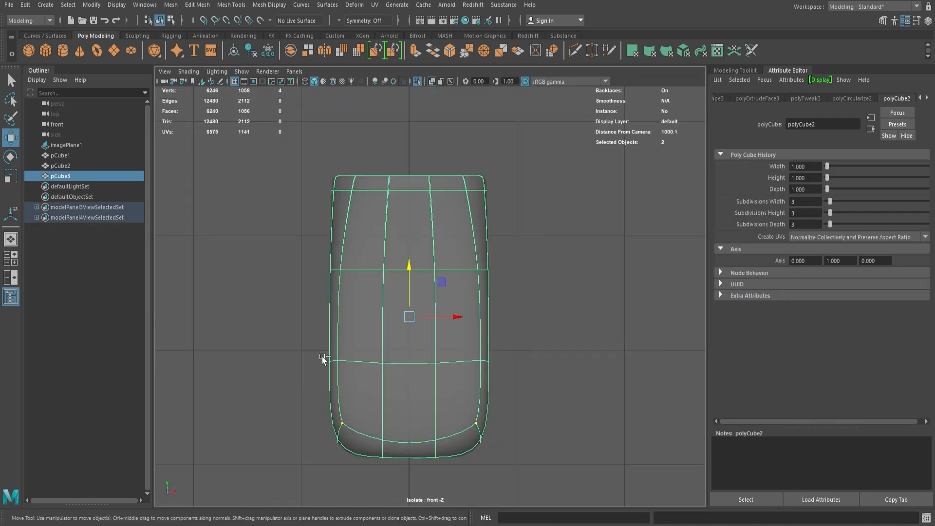
key("ctrl+1")
left_click_drag(410, 269, 408, 286)
right_click_drag(449, 247, 463, 267)
left_click_drag(498, 340, 501, 343)
- Select the vessel's upper horizontal edge loop and adjust its width in the front view against the reference
key("space")
left_click(584, 211)
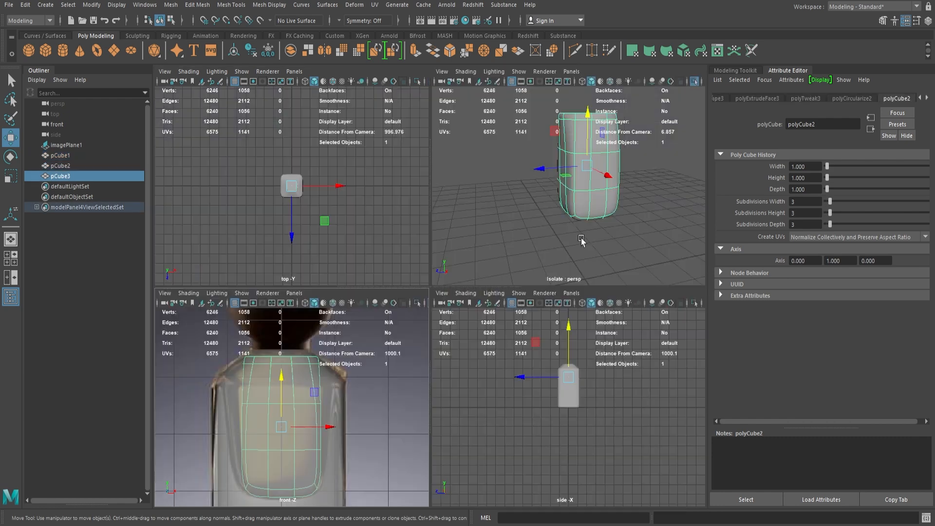
key("space")
left_click_drag(536, 273, 492, 263, "alt")
right_click_drag(492, 263, 491, 229)
double_click(487, 255)
key("space")
key("space")
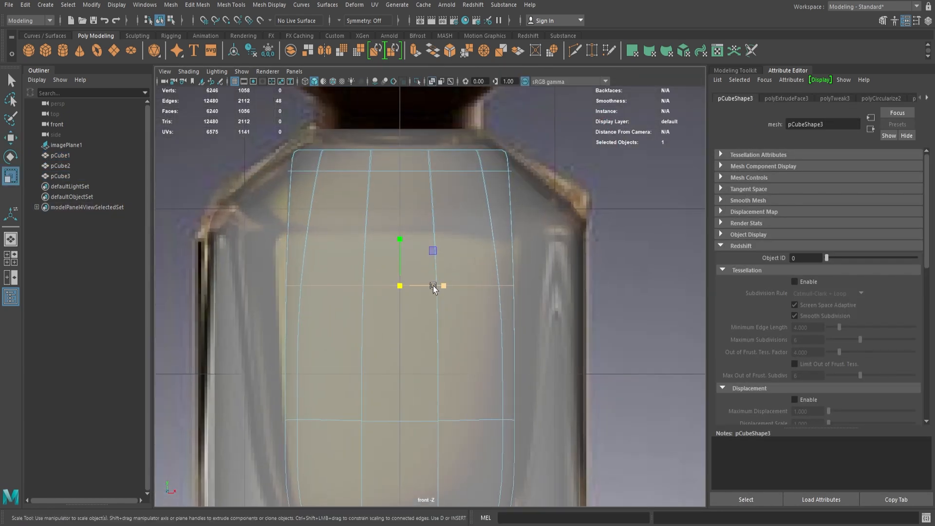
right_click_drag(485, 266, 498, 248)
left_click_drag(441, 353, 444, 353)
scroll(441, 341, "down", 5)
left_click(408, 255)
key("ctrl+z")
mouse_move(413, 245)
right_mouse_down()
mouse_move(393, 249)
mouse_move(423, 241)
right_mouse_up()
left_click(371, 252)
left_click(411, 242)
left_click(411, 242, "shift")
- Select the vessel's top vertices in the front view, then reposition and scale them to fit the bottle's neck
key("space")
key("space")
right_click_drag(450, 209, 414, 207)
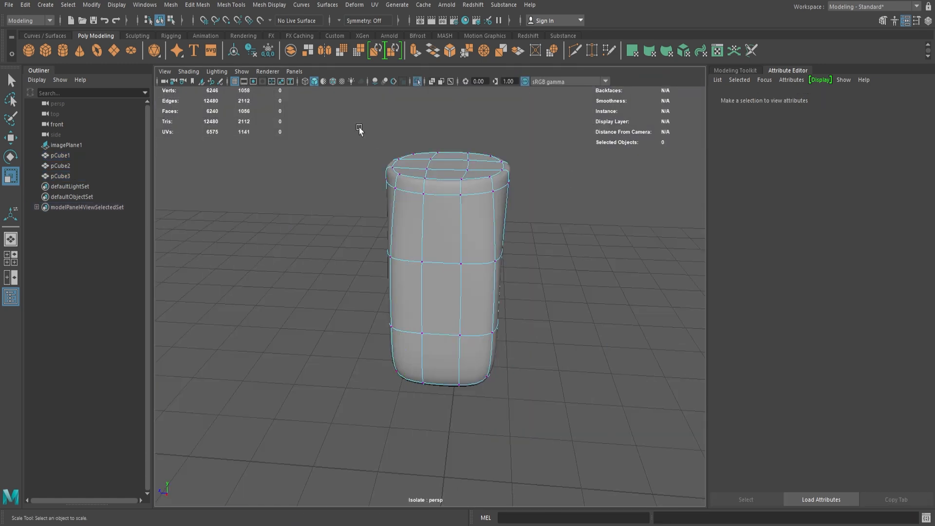
key("space")
key("space")
scroll(343, 303, "up", 3)
left_click_drag(324, 194, 516, 246)
key("w")
left_click_drag(414, 182, 411, 185)
key("r")
left_click_drag(414, 218, 411, 194)
key("w")
- Leave component editing and end the perspective view's isolation to show the whole bottle
key("space")
key("space")
right_click_drag(445, 232, 461, 214)
left_click(501, 243)
left_click_drag(487, 263, 454, 299, "alt")
key("ctrl+1")
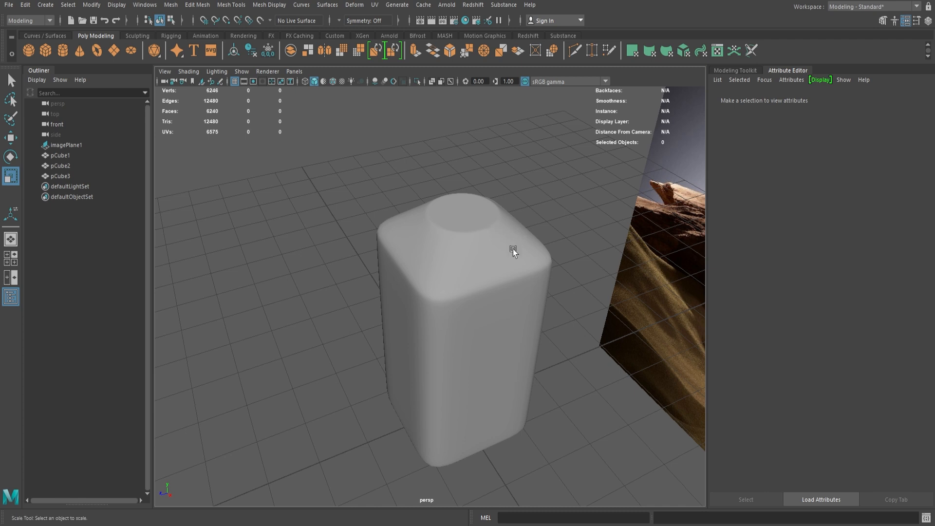
- Create a polygon cylinder and move it up over the dark cap in the front view
key("space")
key("space")
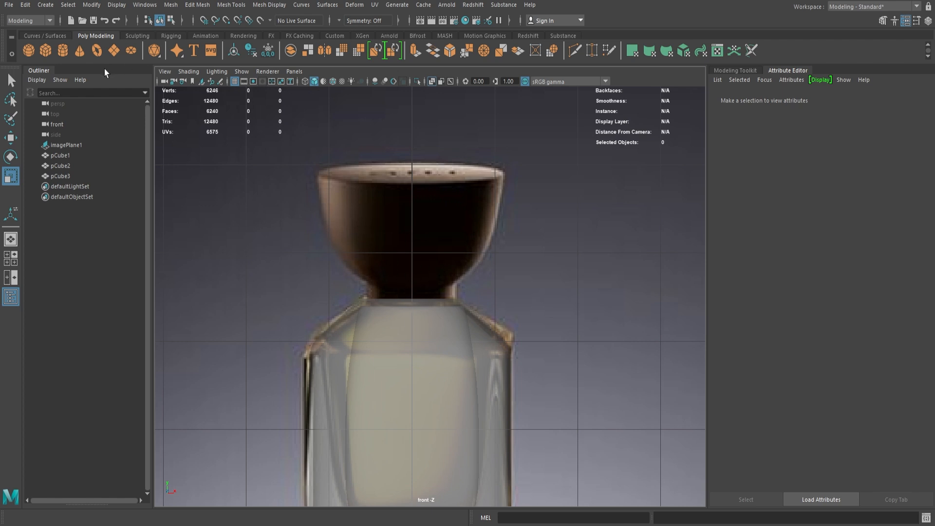
left_click(68, 55)
key("w")
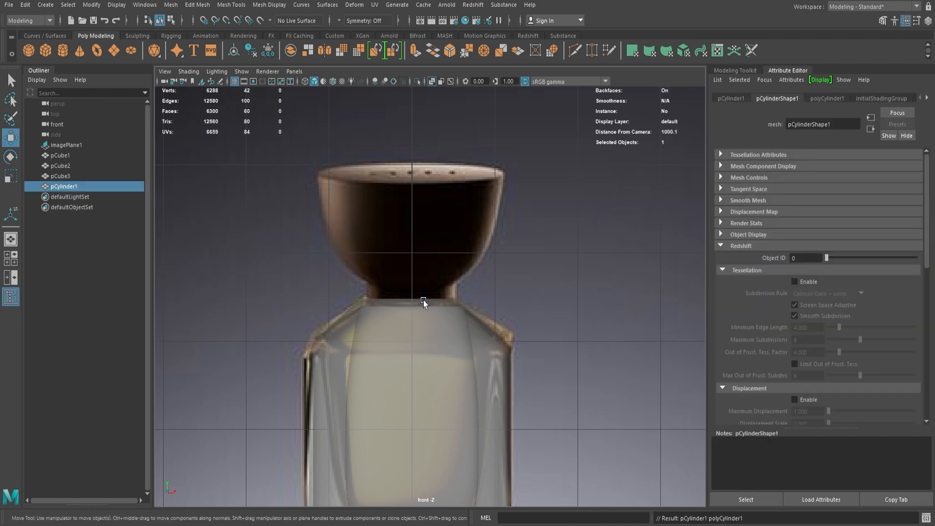
key("space")
key("space")
scroll(387, 341, "down", 4)
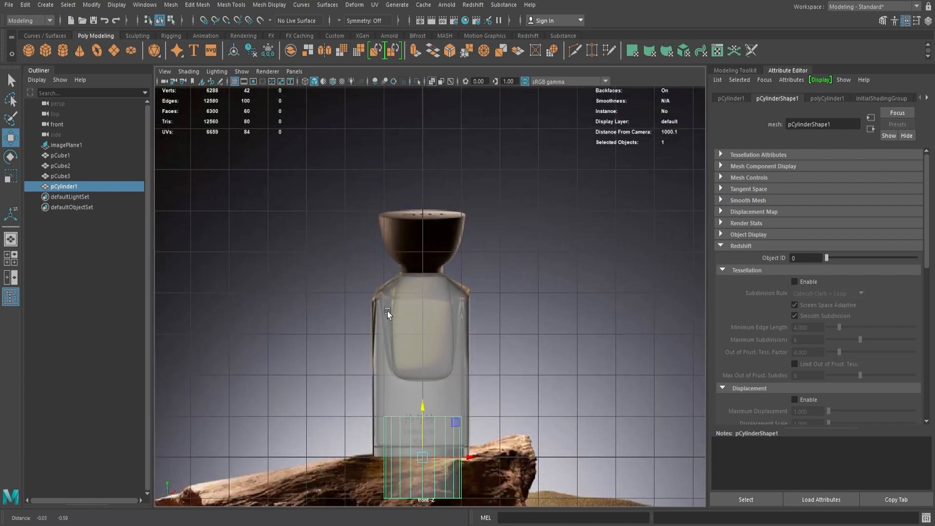
left_click_drag(419, 397, 419, 204)
scroll(419, 204, "up", 5)
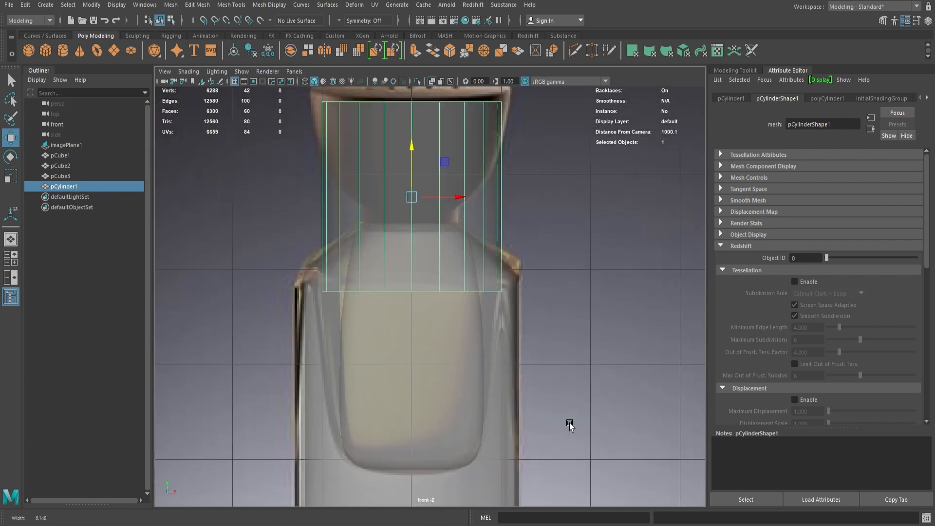
left_click_drag(414, 291, 420, 260)
- Scale and raise the cylinder to match the height of the cap's bowl, and set its radius to 1.68
key("r")
left_click_drag(412, 311, 348, 307)
key("w")
left_click_drag(415, 270, 415, 234)
key("r")
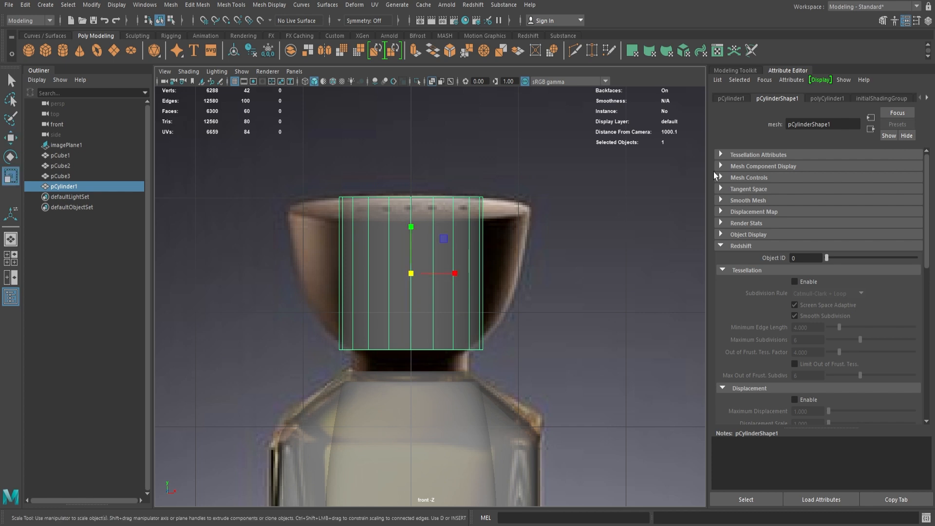
left_click(827, 98)
left_click_drag(814, 169, 846, 168, "ctrl")
- Scale the cylinder's bottom vertices inward to match the narrow base of the cap
scroll(585, 312, "up", 2)
right_click_drag(526, 343, 453, 343)
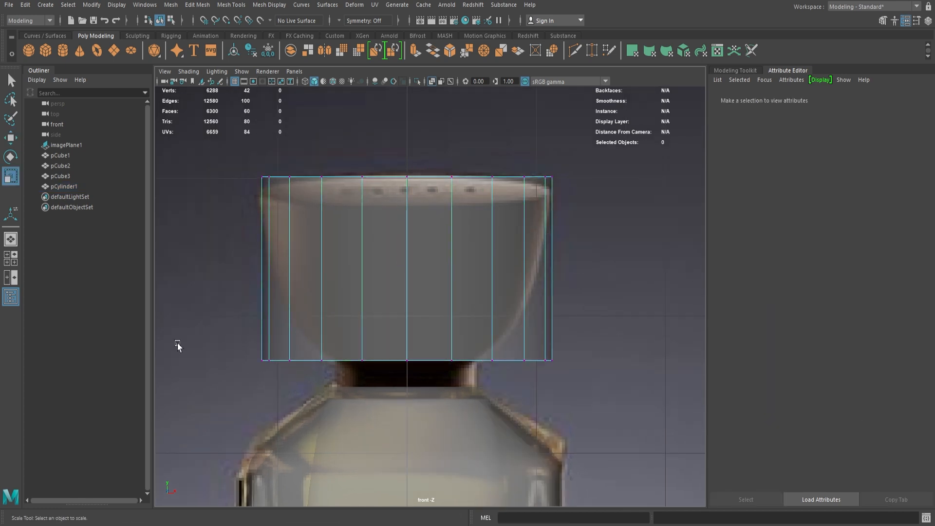
left_click_drag(177, 344, 592, 389)
left_click_drag(407, 360, 311, 356)
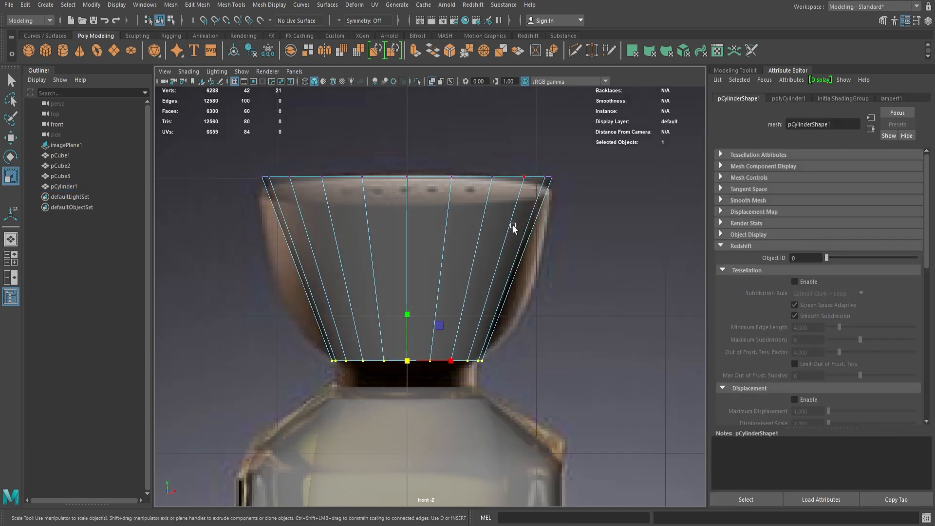
- Insert two evenly spaced edge loops around the cap and scale each outward to follow the bowl's curved profile
left_click(230, 5)
left_click(243, 84)
left_click(407, 246)
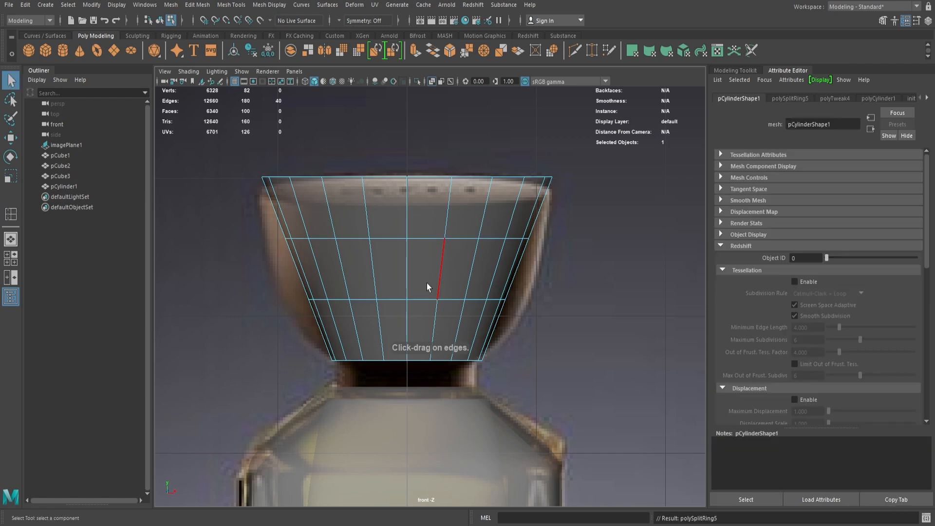
double_click(417, 239)
key("r")
left_click_drag(407, 239, 436, 240)
double_click(427, 299)
left_click_drag(408, 299, 445, 299)
right_click_drag(498, 194, 532, 158)
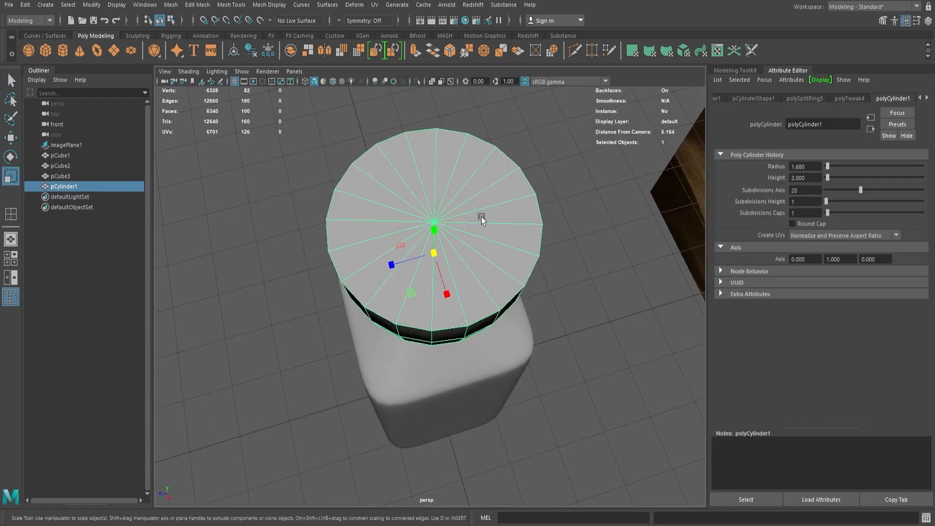
- Extrude the cap's top faces slightly inward to hold the rim's edge, and preview the cap smoothed
right_click_drag(482, 217, 481, 258)
mouse_move(425, 193)
left_mouse_down()
mouse_move(413, 192)
mouse_move(421, 196)
left_mouse_up()
left_click_drag(435, 222, 436, 223, "shift")
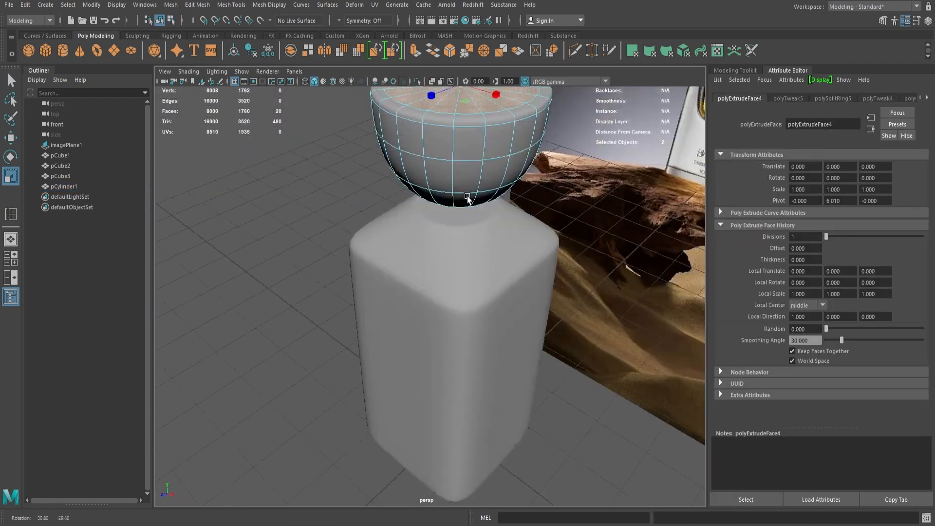
left_click_drag(468, 198, 443, 245, "alt")
key("1")
- Isolate the cap and extrude its bottom faces downward to form a short straight collar
key("ctrl+1")
scroll(492, 226, "up", 5)
right_click_drag(443, 244, 464, 263)
left_click_drag(416, 224, 422, 220)
left_click_drag(442, 167, 434, 193, "alt")
scroll(429, 215, "up", 2)
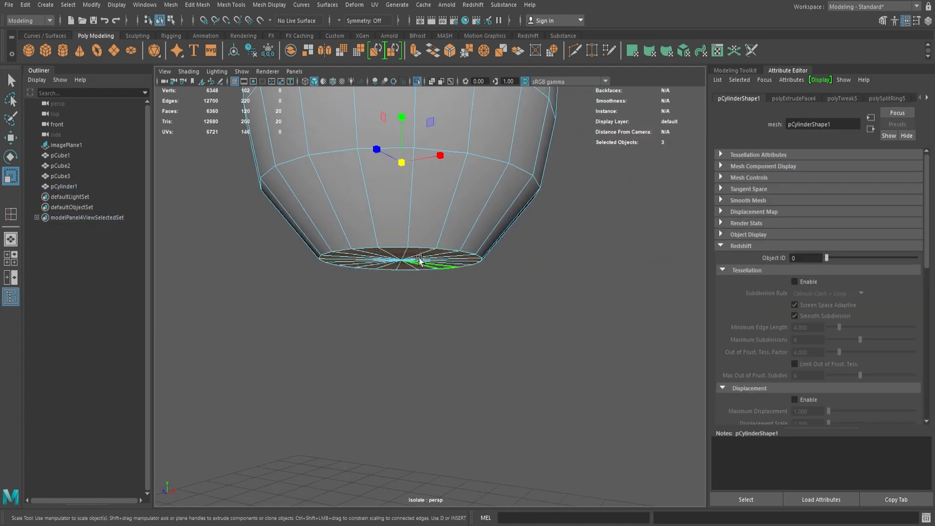
key("w")
left_click_drag(404, 125, 403, 151, "shift")
key("space")
key("space")
scroll(442, 382, "up", 2)
- Bevel the edge loops at the cap's top rim and at the collar's top and bottom, and preview the cap smoothed
right_click_drag(465, 327, 455, 227)
double_click(446, 396)
double_click(446, 349, "shift")
middle_click_drag(454, 221, 436, 349, "alt")
double_click(378, 195, "shift")
key("space")
key("space")
left_click_drag(460, 209, 499, 273, "alt")
scroll(500, 278, "up", 4)
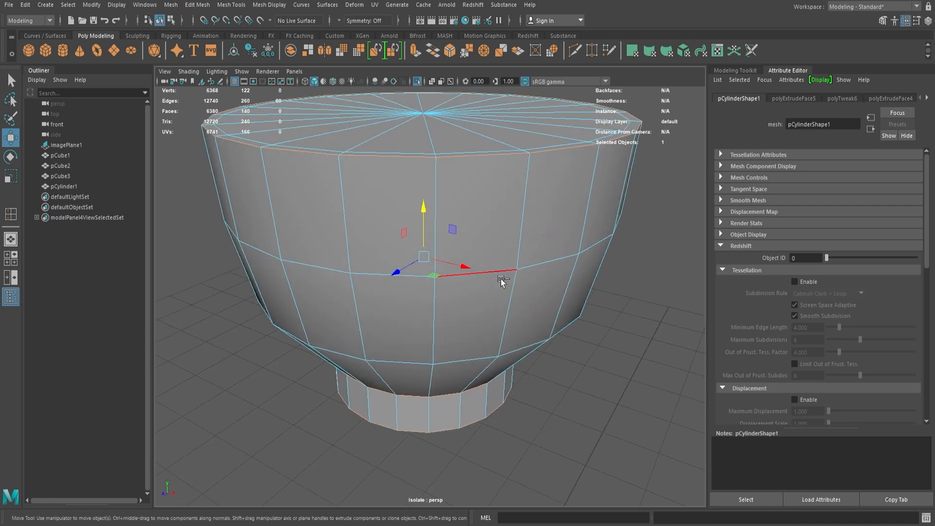
key("ctrl+b")
left_click(849, 188)
right_click_drag(537, 279, 567, 251)
key("q")
key("3")
left_click_drag(567, 251, 476, 291, "alt")
- Examine how the cap's collar meets the bottle's shoulders
key("space")
key("space")
key("ctrl+1")
scroll(443, 312, "down", 8)
key("ctrl+1")
left_click(524, 288)
key("space")
key("space")
key("ctrl+1")
scroll(479, 295, "up", 4)
left_click(504, 313)
left_click(524, 355)
left_click_drag(524, 355, 516, 326, "alt")
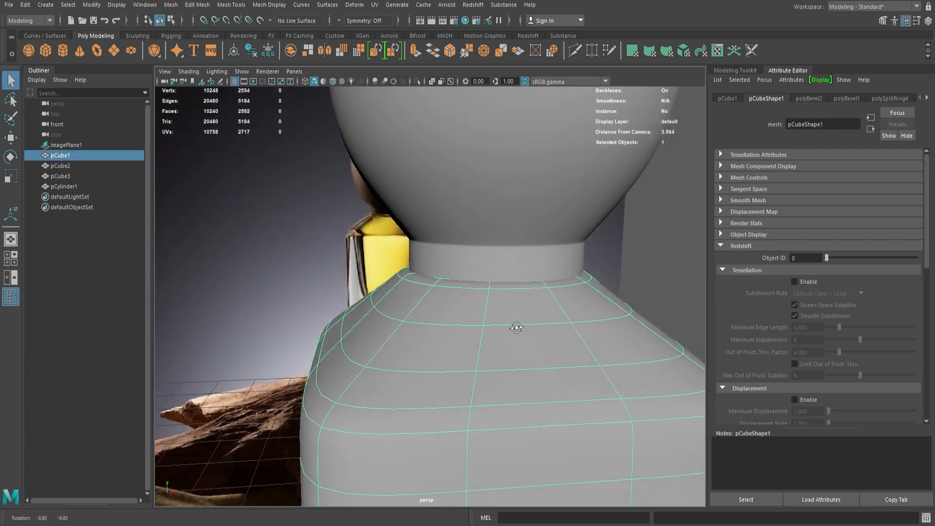
- Nudge the cap vertically in the front view so its collar lines up with the reference neck
left_click(519, 262)
key("space")
key("space")
scroll(441, 313, "up", 6)
key("w")
left_click_drag(416, 177, 416, 175)
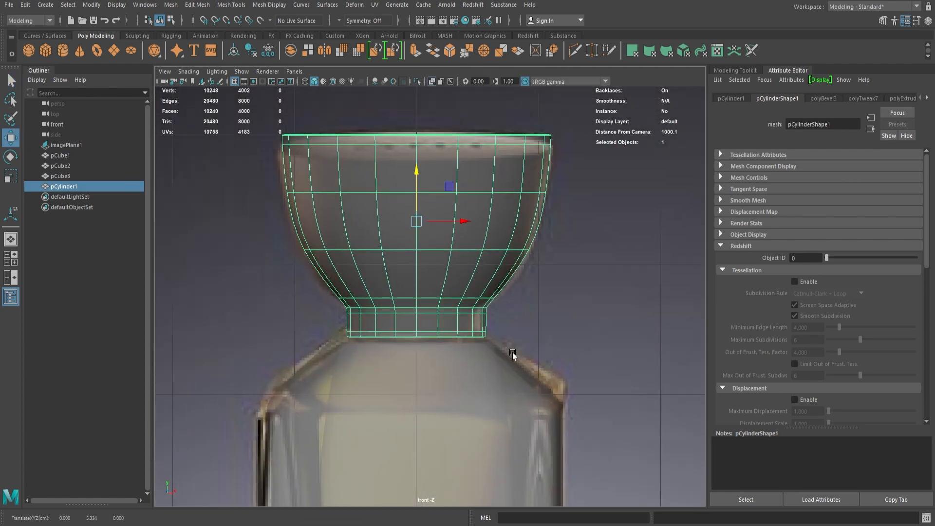
- Create a cylinder, raise it to the bottle's neck and scale it into a thin, tall dip tube
left_click(75, 156)
left_click(370, 233)
left_click(63, 51)
scroll(450, 428, "down", 6)
middle_click_drag(450, 428, 448, 365, "alt")
key("r")
key("w")
left_click_drag(423, 467, 423, 251)
scroll(490, 322, "up", 8)
key("r")
left_click_drag(399, 193, 359, 193)
scroll(449, 327, "down", 6)
left_click_drag(436, 246, 439, 209)
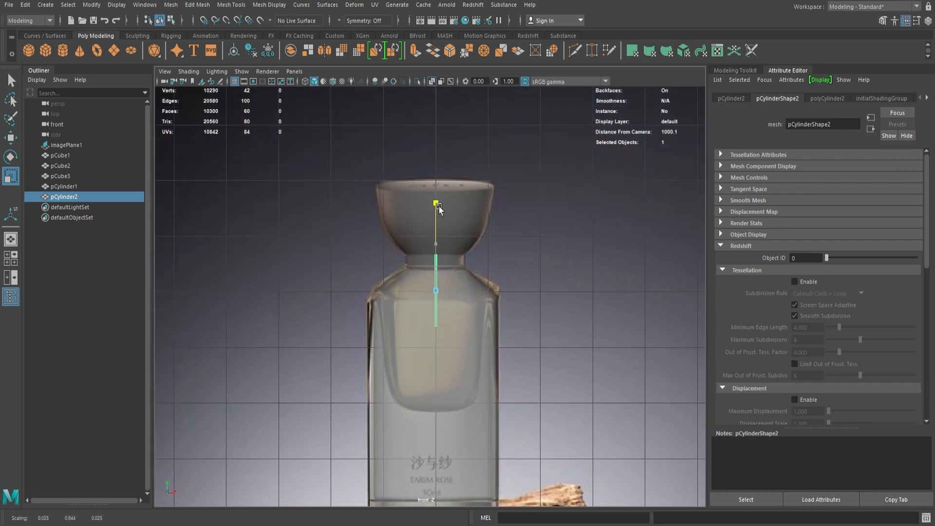
- Give the dip tube 4 height subdivisions and 2 cap subdivisions, and isolate it
scroll(432, 282, "up", 3)
left_click(828, 98)
double_click(804, 201)
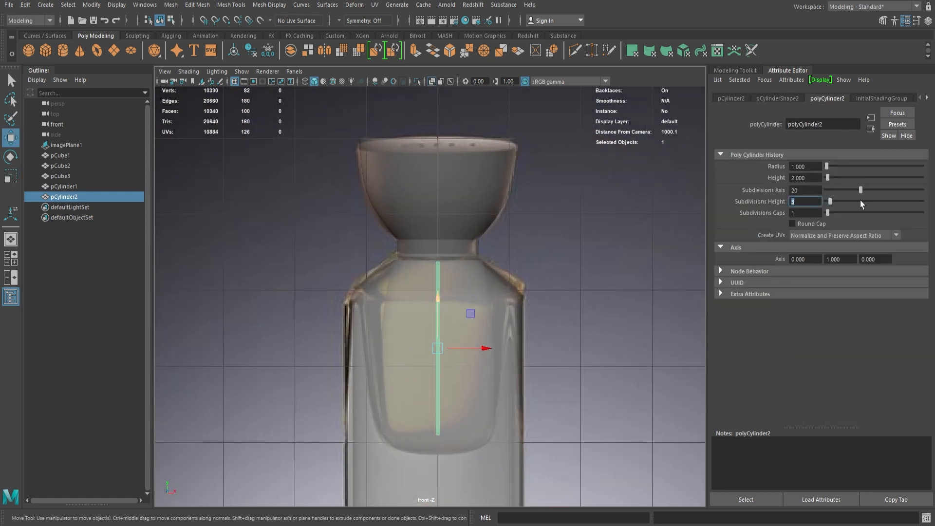
left_click(64, 197)
key("ctrl+1")
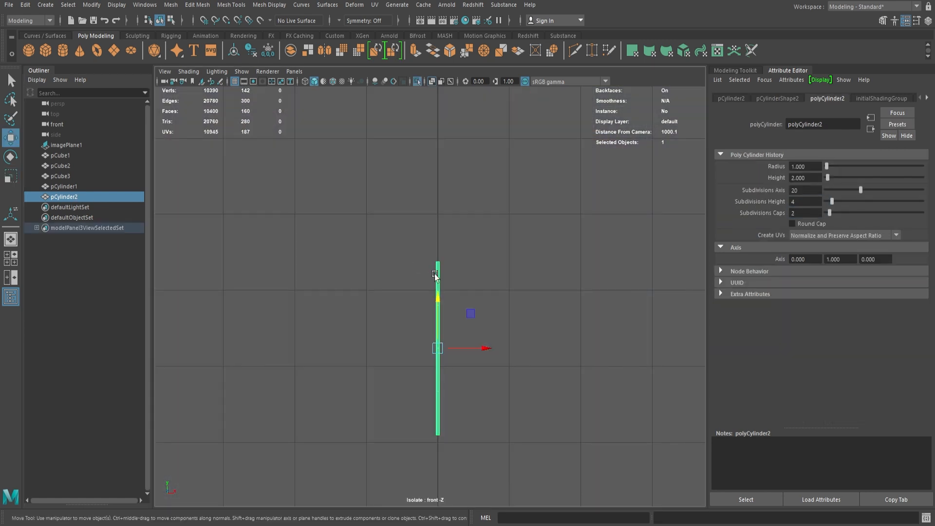
- Bend the lower part of the tube sideways into a gentle curve by rotating and moving its vertices with soft selection
right_click_drag(437, 276, 405, 247)
left_click_drag(419, 339, 460, 453)
key("b")
left_click_drag(482, 392, 480, 373)
key("e")
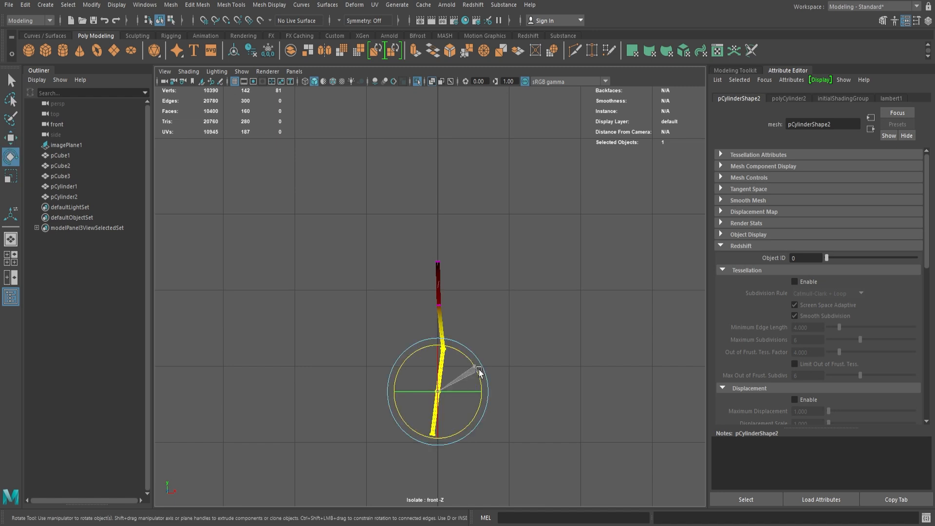
left_click_drag(488, 418, 415, 454)
key("w")
left_click_drag(484, 436, 473, 437)
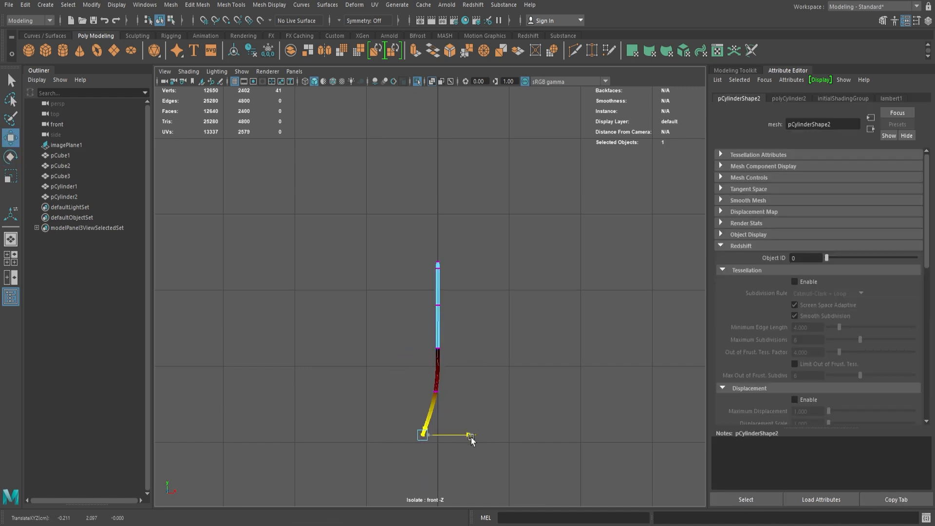
left_click_drag(414, 290, 464, 265)
- Bevel the edge loop at the tube's lower end and preview the tube smoothed
key("space")
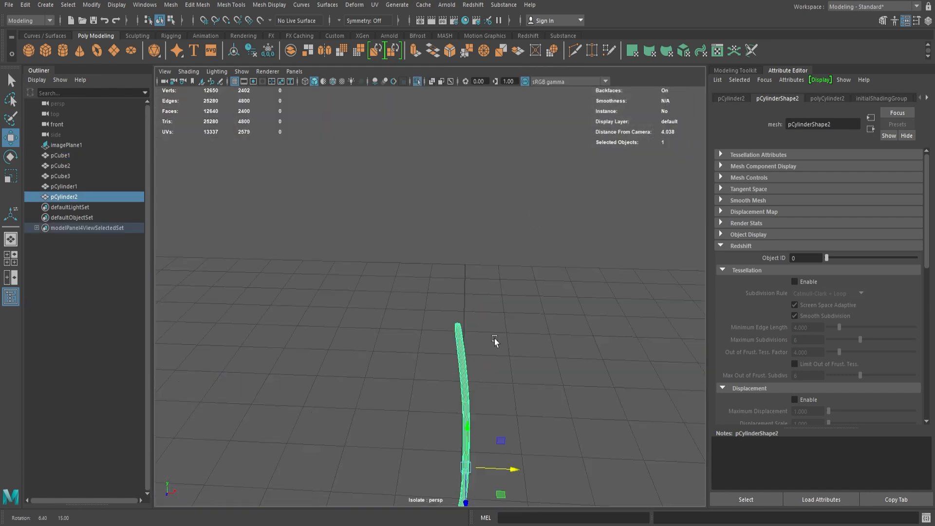
scroll(494, 341, "up", 5)
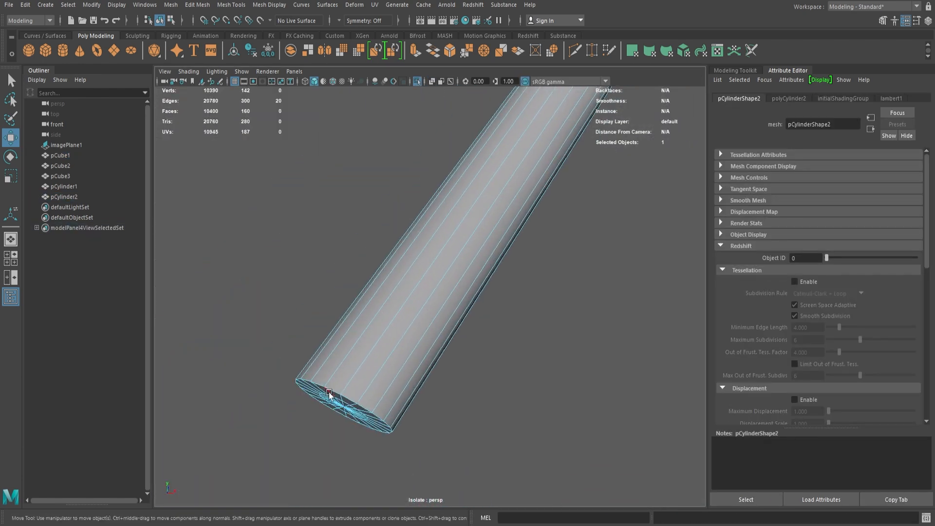
key("ctrl+b")
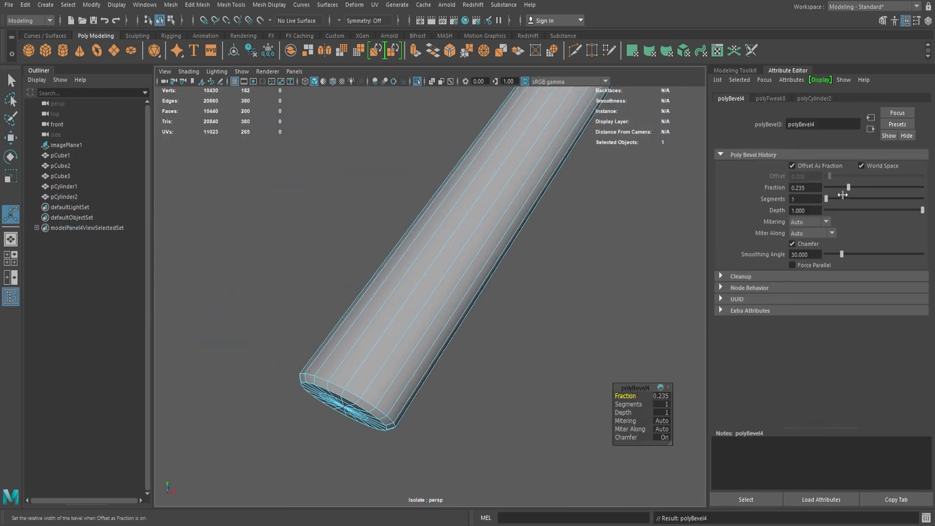
key("q")
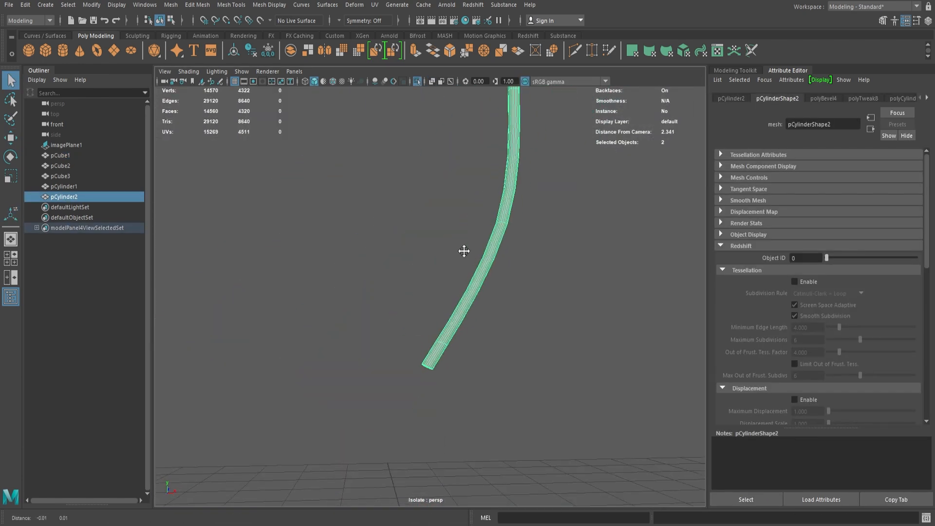
scroll(461, 252, "up", 3)
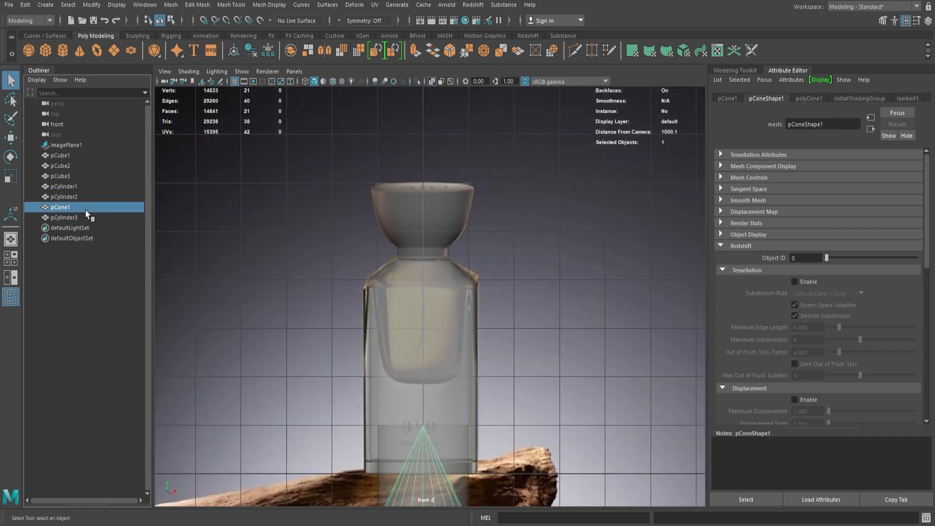
- Place a new cylinder inside the base of the cap's bowl and scale it down narrower than the collar
key("w")
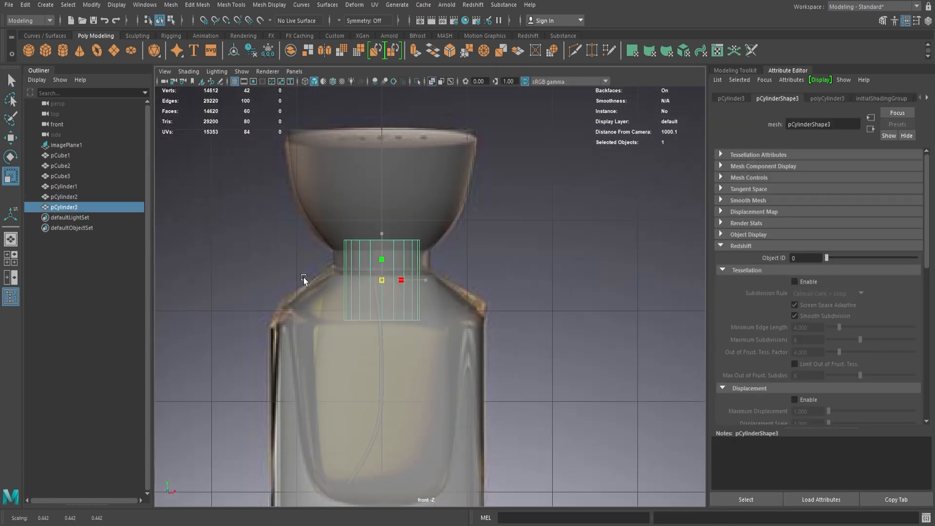
scroll(360, 219, "up", 3)
key("r")
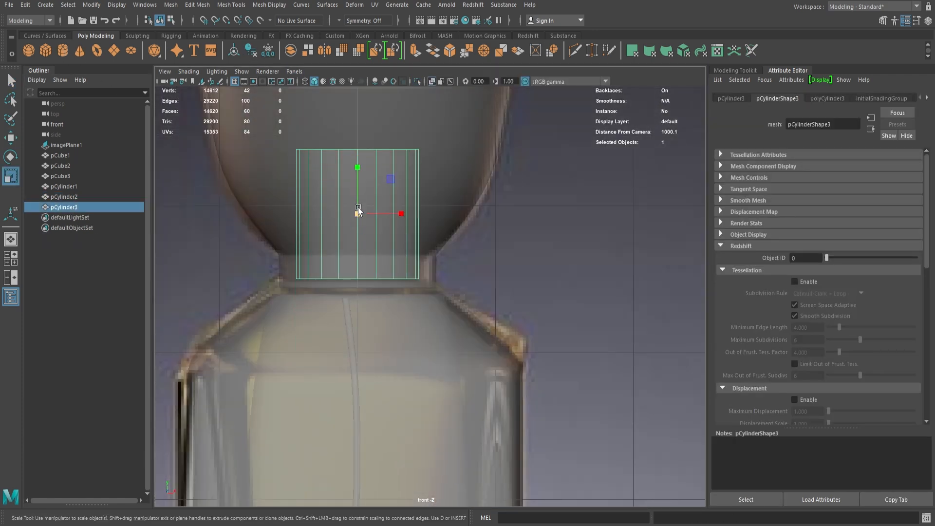
left_click_drag(326, 213, 322, 213)
key("space")
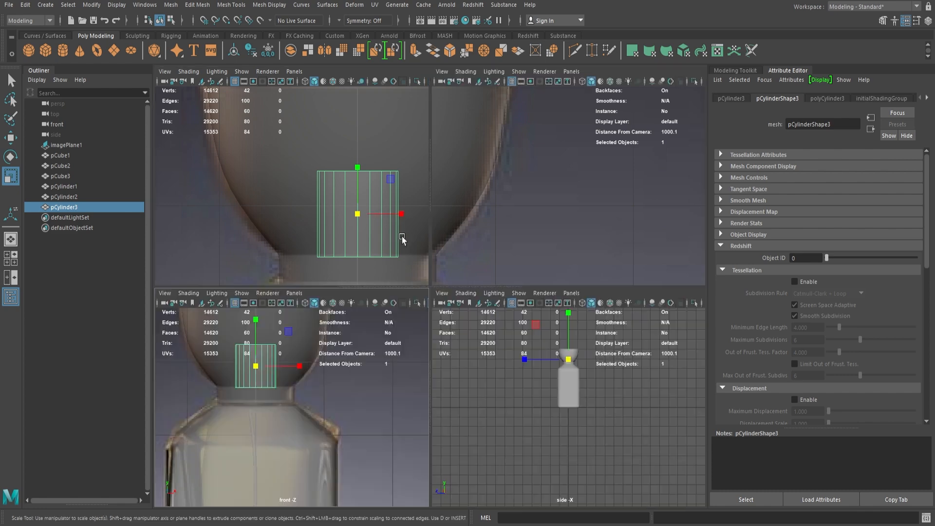
- Isolate the new cylinder and reduce its vertical scale to make a flat disc
key("space")
key("ctrl+1")
middle_click_drag(530, 212, 497, 380, "alt")
left_click_drag(497, 331, 501, 380, "alt")
scroll(501, 311, "up", 5)
left_click(827, 99)
left_click_drag(813, 199, 819, 198, "ctrl")
left_click_drag(531, 263, 531, 297, "alt")
left_click_drag(421, 182, 423, 213)
- Lower the disc into the cap's collar and give it a radius of 1.48 and 3 cap subdivisions
key("space")
key("space")
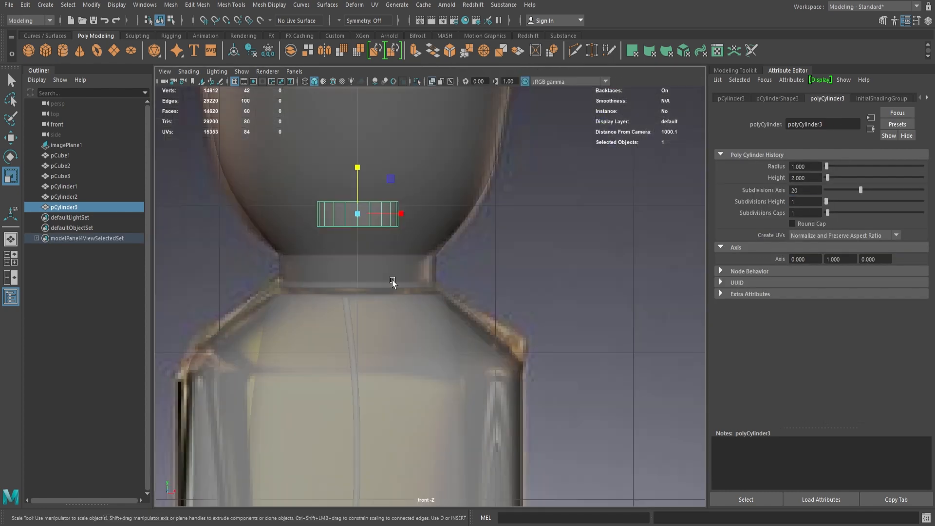
left_click_drag(810, 166, 842, 166, "ctrl")
key("w")
left_click_drag(358, 167, 358, 228)
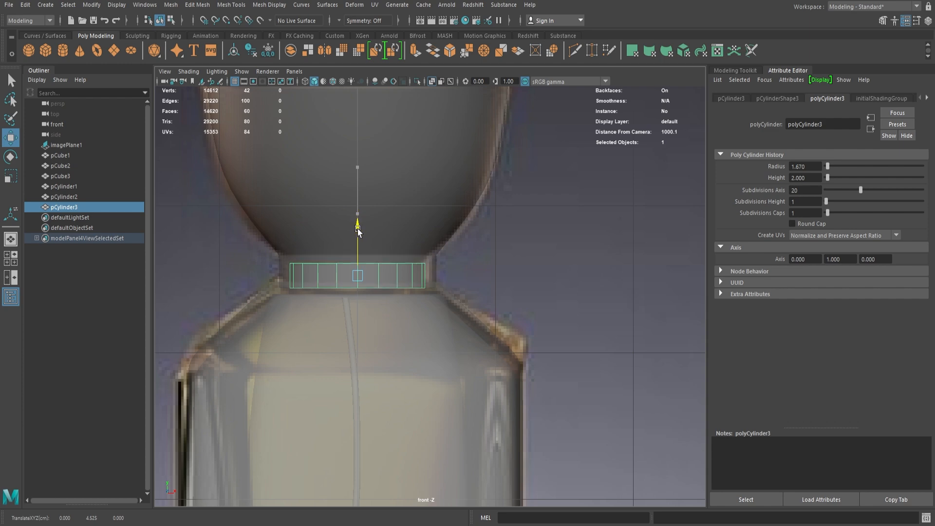
left_click_drag(816, 174, 798, 174, "ctrl")
key("space")
left_click_drag(830, 213, 832, 213)
key("space")
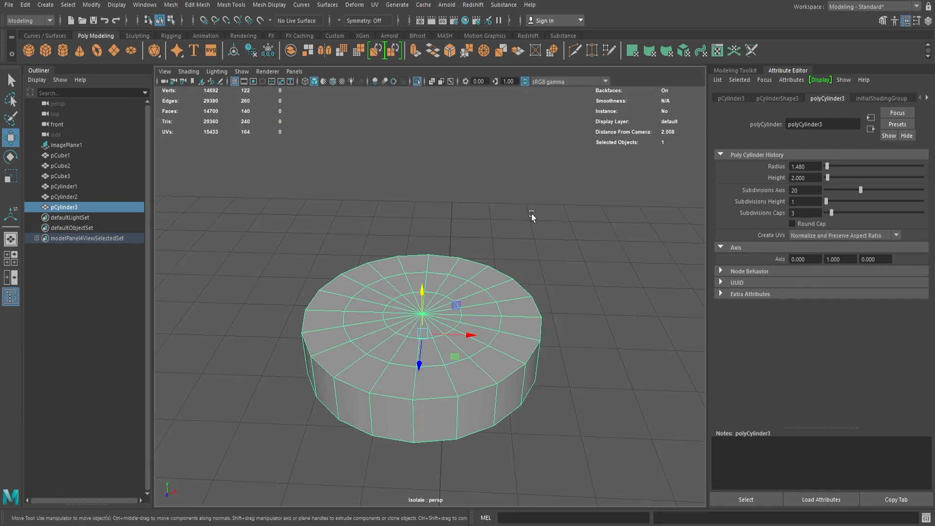
- Extrude the two inner rings of faces on the disc's top upward to form a second, narrower tier
scroll(532, 213, "up", 5)
right_click_drag(393, 263, 393, 297)
left_click_drag(394, 297, 398, 307)
key("shift+period")
key("space")
key("space")
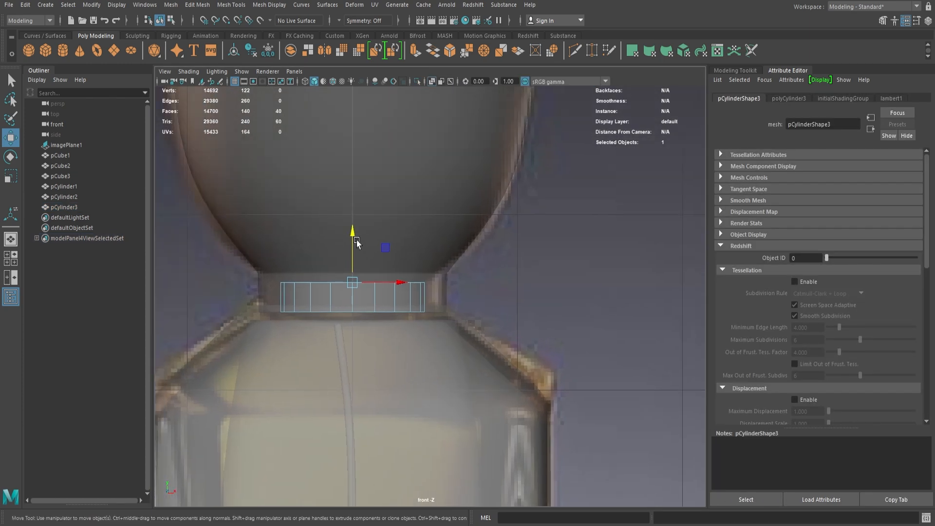
left_click_drag(357, 241, 356, 214, "shift")
- Inset the second tier's top faces slightly and extrude them upward into a tall spray nozzle
key("space")
key("space")
key("r")
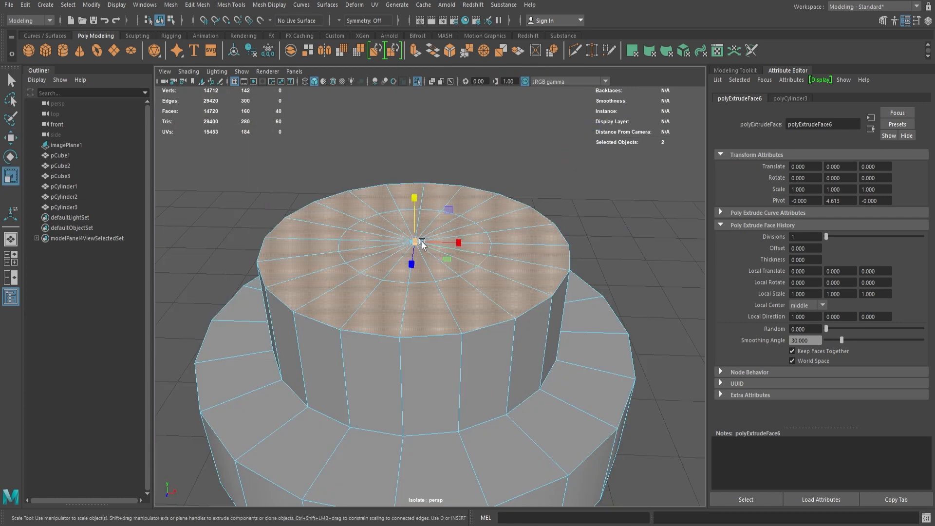
left_click_drag(416, 243, 394, 249, "shift")
key("w")
key("space")
key("space")
left_click_drag(352, 220, 352, 132, "shift")
right_click_drag(378, 269, 397, 250)
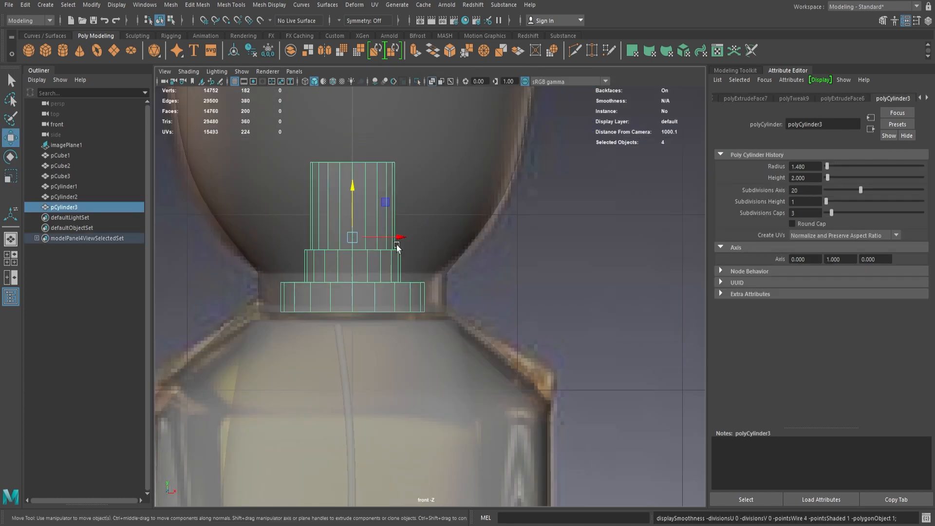
- Bevel the outer edge loops of the nozzle's tiers, including the top rim and the base disc's upper edge
key("space")
key("space")
left_click_drag(532, 228, 529, 189, "alt")
right_click_drag(442, 212, 441, 180)
double_click(442, 215)
double_click(452, 373, "shift")
double_click(453, 383, "shift")
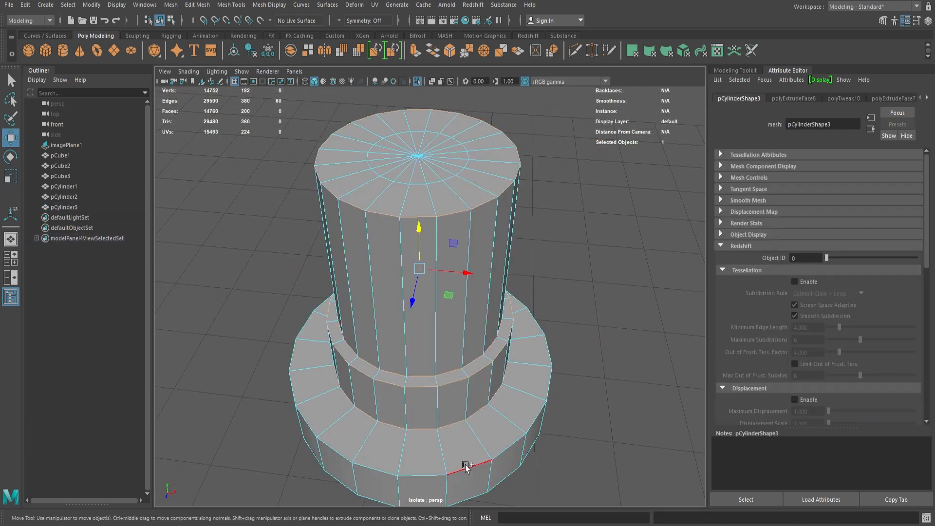
double_click(466, 468, "shift")
key("ctrl+b")
left_click_drag(873, 188, 829, 199)
- Preview the spray nozzle smoothed, and show the whole bottle in wireframe with all parts unhidden
right_click_drag(506, 243, 539, 212)
key("3")
key("ctrl+1")
left_click_drag(539, 207, 486, 186, "alt")
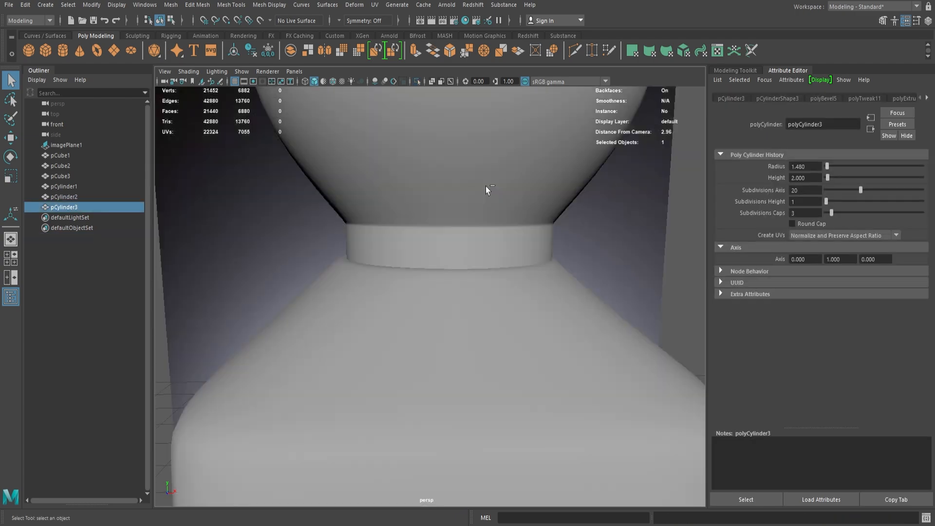
scroll(482, 199, "down", 8)
left_click_drag(457, 277, 553, 288, "alt")
key("4")
left_click_drag(677, 316, 595, 325, "alt")
scroll(595, 326, "down", 3)
left_click_drag(438, 282, 476, 276, "alt")
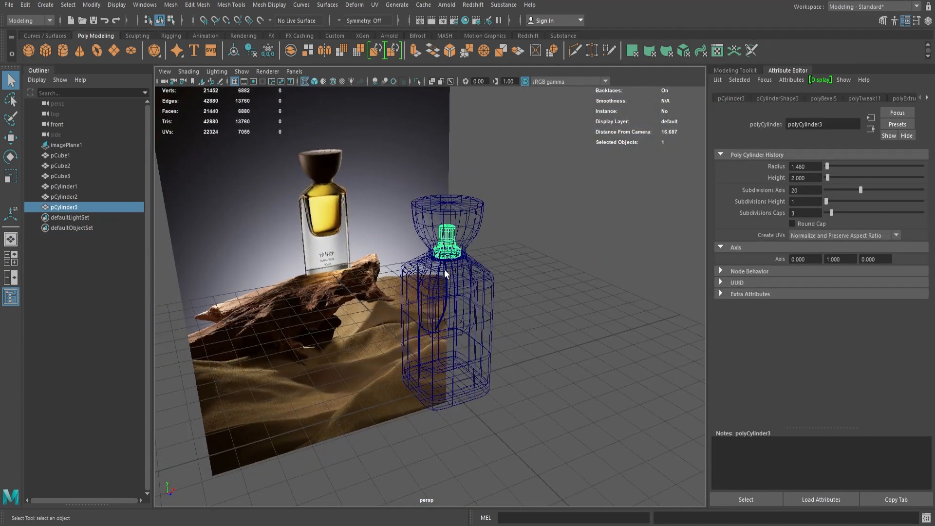
- Rename the outer bottle body Outer_shell, the inner glass wall Inner_shell and the amber vessel Liquid_cont
double_click(71, 155)
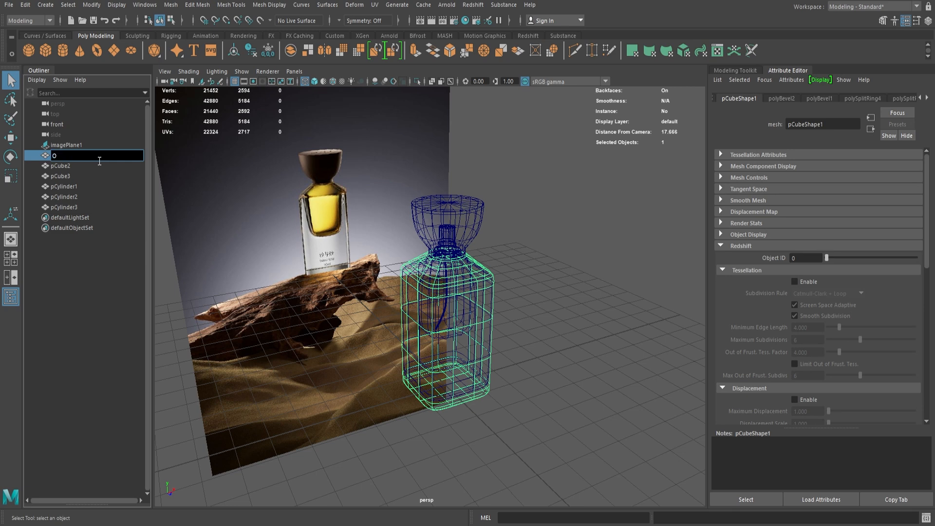
type("Outer_shell")
key("Return")
double_click(82, 166)
key("Caps_Lock")
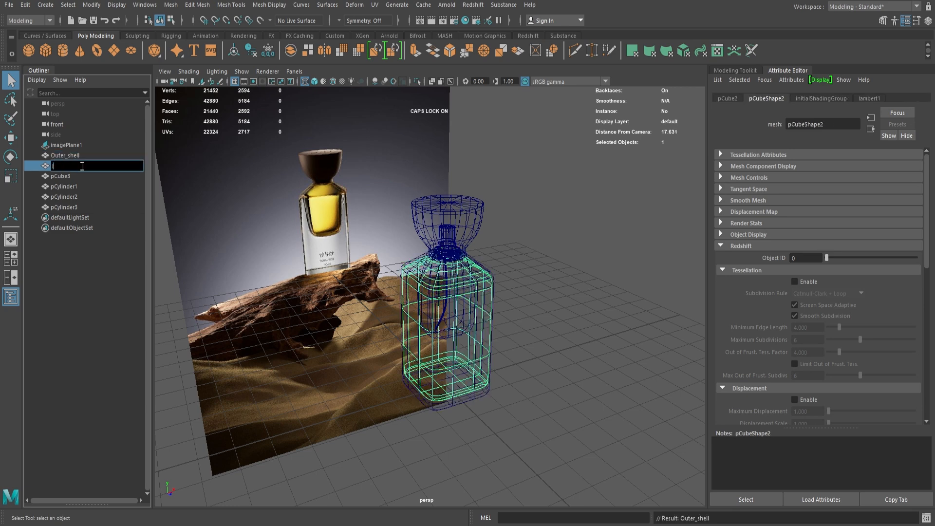
type("Inner_shell")
key("Return")
double_click(68, 176)
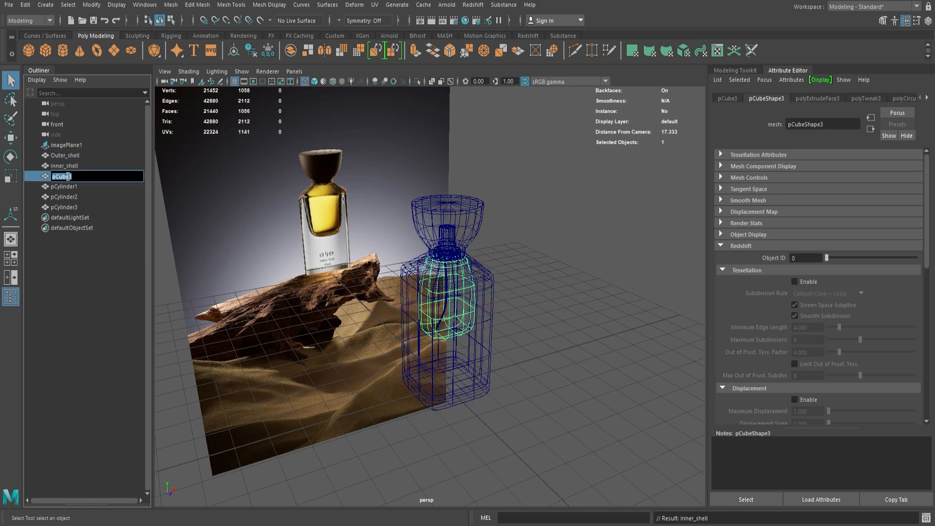
type("Liquid_cont")
key("Return")
- Name the bowl-shaped cap "cap", the thin dip tube "pipe" and the nozzle "spray"
double_click(55, 187)
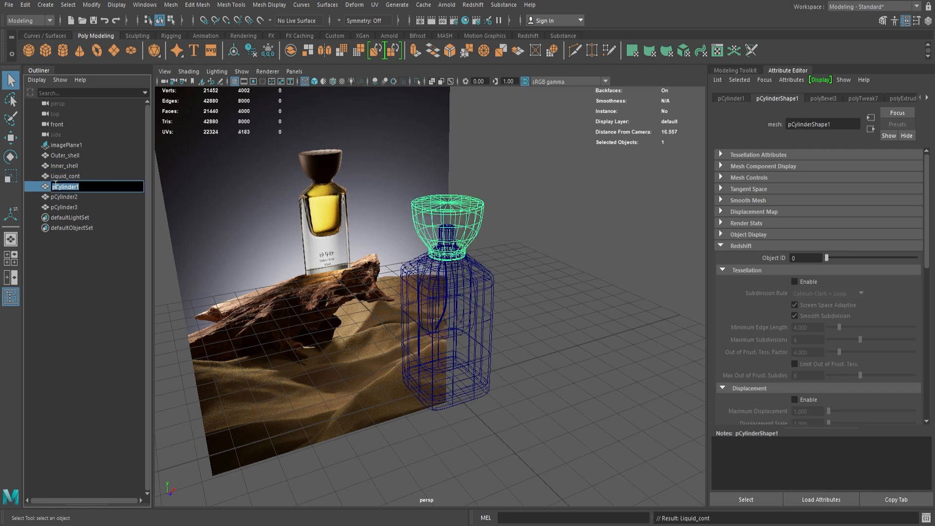
type("cap")
key("Return")
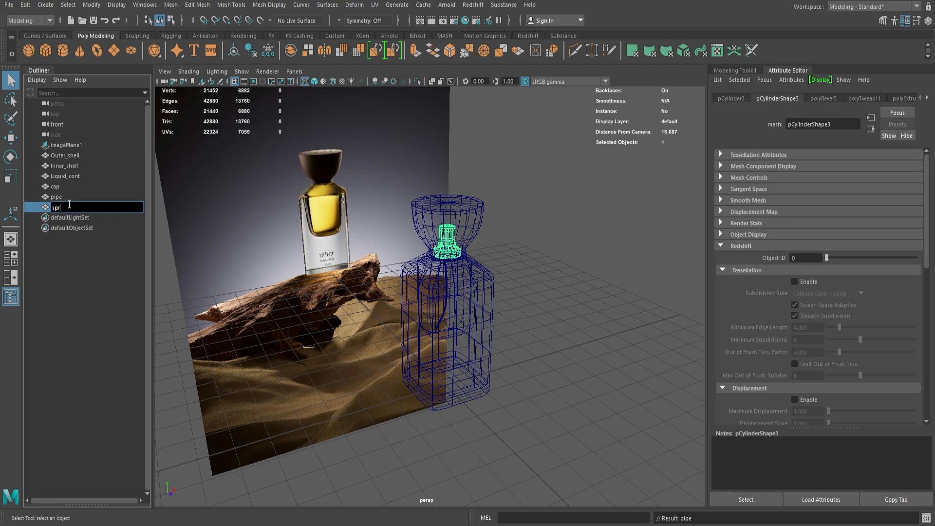
left_click(68, 205)
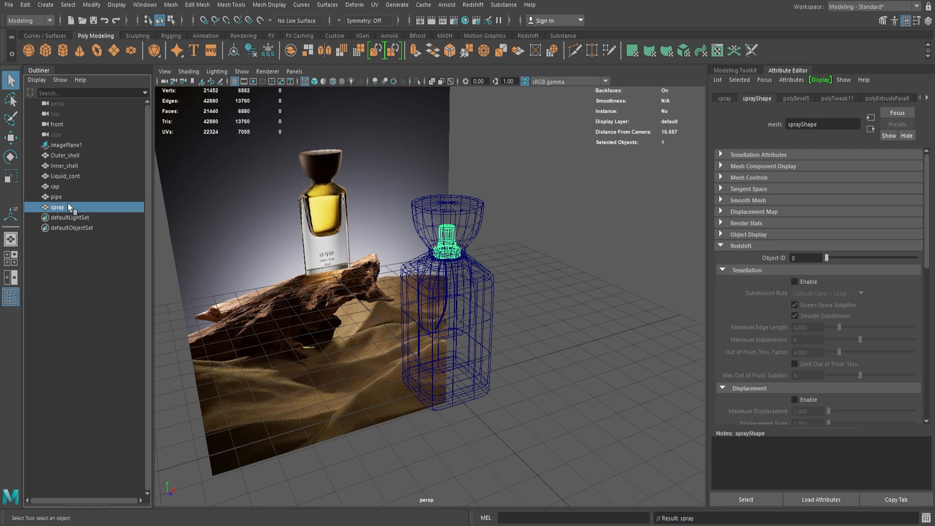
- Group all six bottle parts from Outer_shell to spray and clear the selection
left_click(77, 155, "shift")
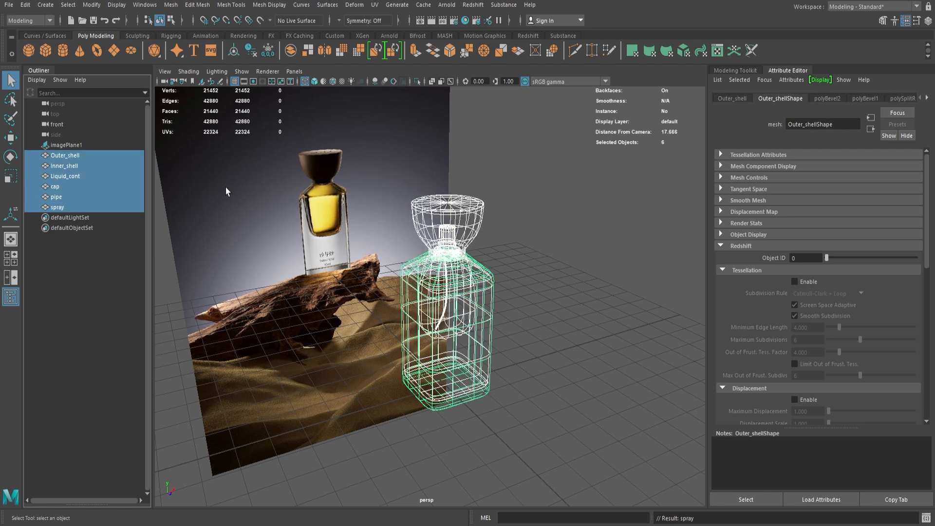
key("ctrl+g")
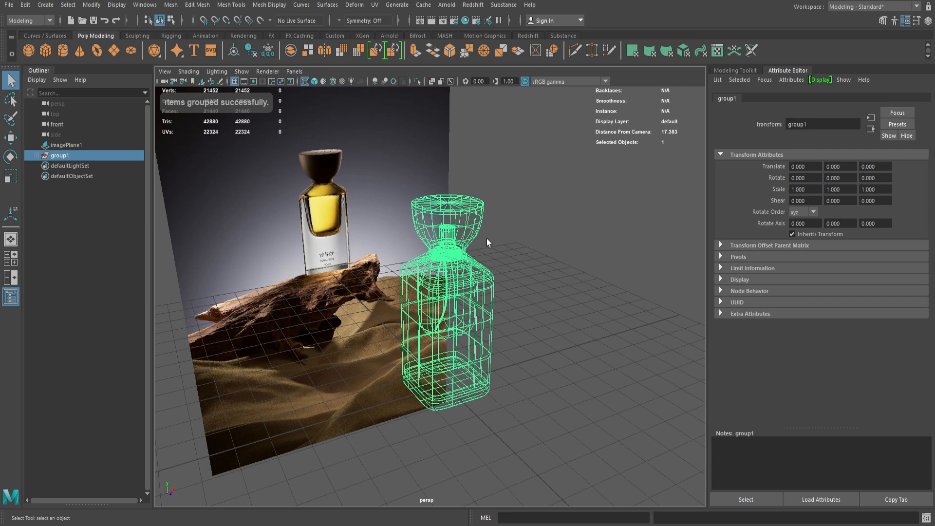
left_click(260, 48)
left_click(511, 182)
right_click_drag(535, 280, 498, 275, "alt")
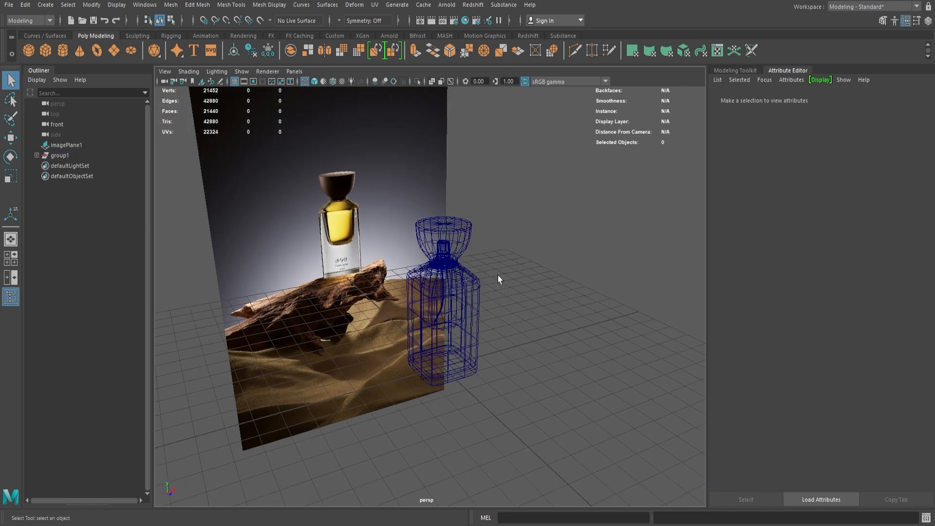
- Display the scene shaded and hide the reference photo's image plane
key("5")
left_click_drag(518, 286, 460, 269, "alt")
right_click_drag(462, 280, 519, 340, "alt")
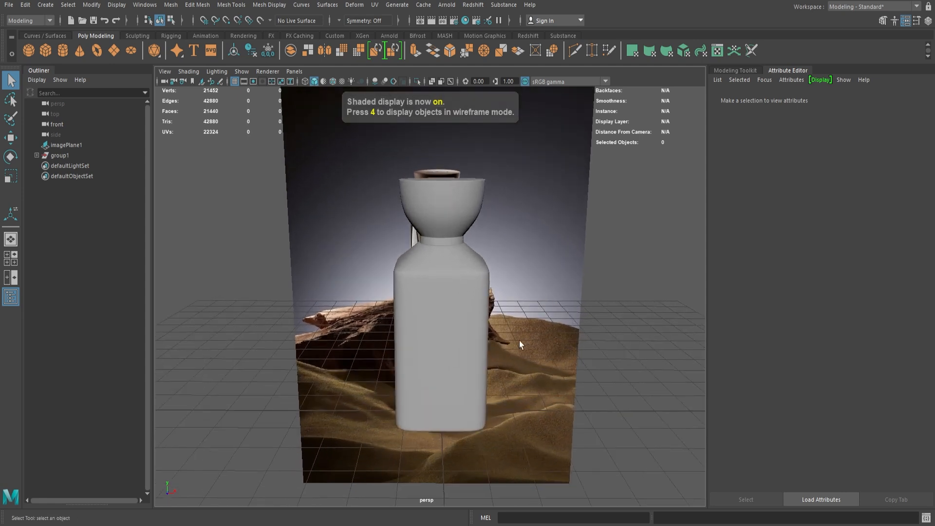
left_click(377, 238)
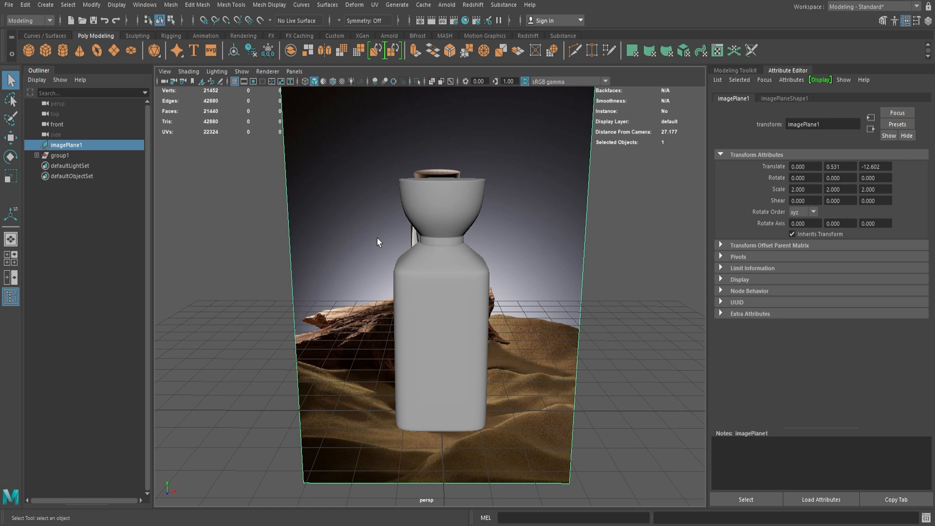
key("ctrl+h")
- Select all six bottle parts, switch to the UV Editing workspace and delete their existing UVs
left_click_drag(424, 257, 548, 423, "alt")
left_click(844, 9)
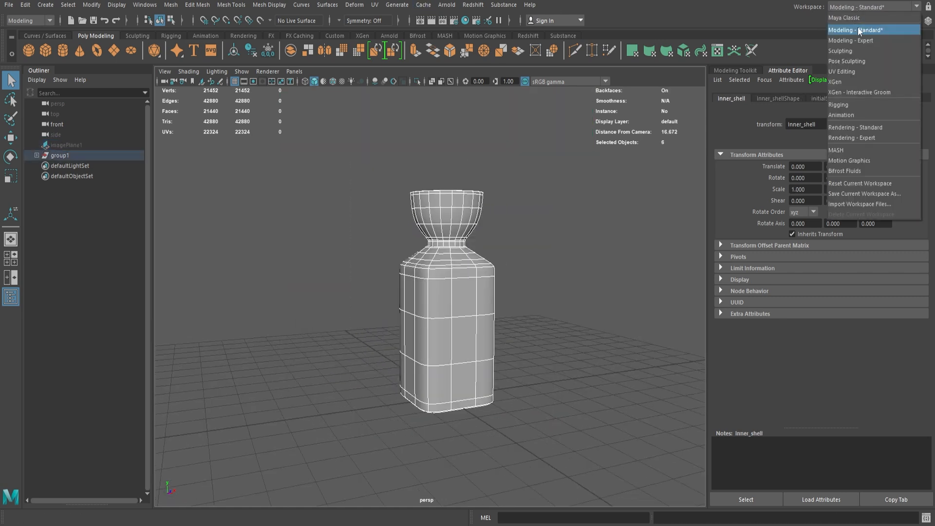
left_click(850, 71)
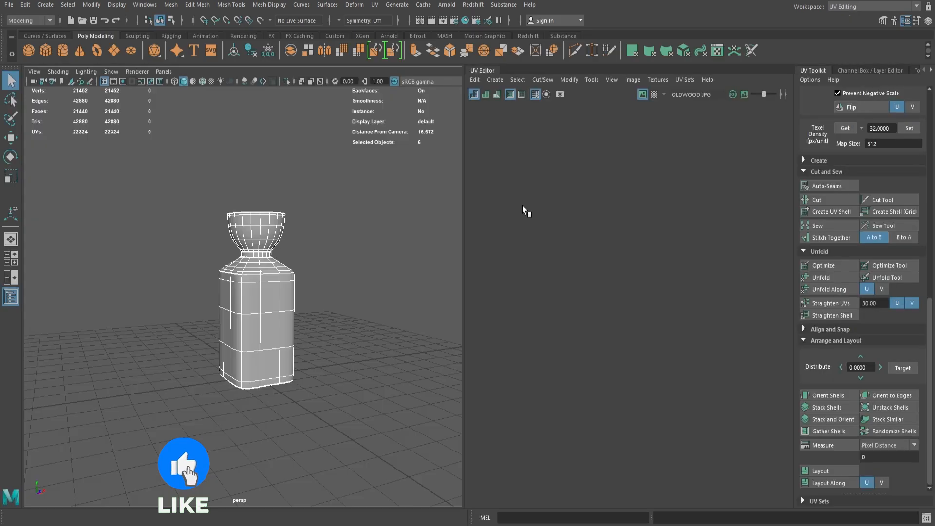
left_click(474, 80)
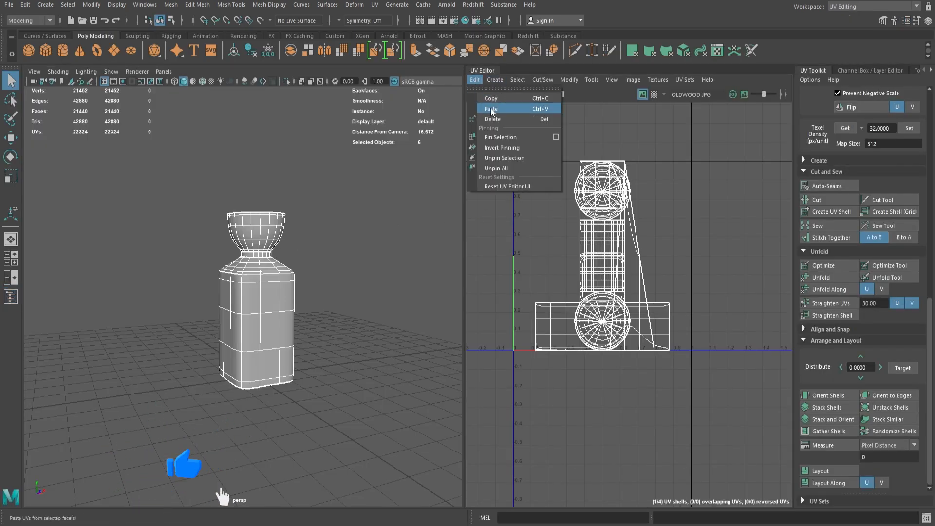
left_click(563, 184)
- Create a camera-based UV projection for the outer bottle body and return to object selection
left_click(281, 295)
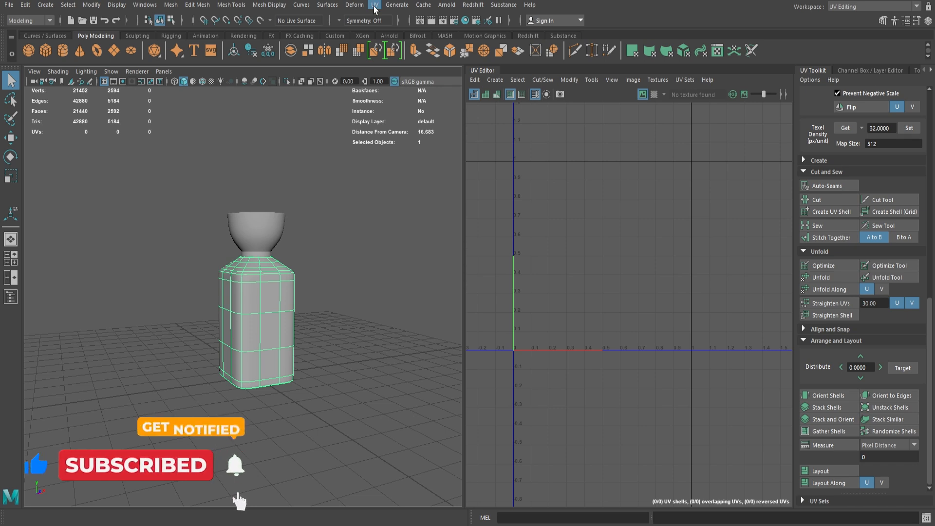
key("ctrl+1")
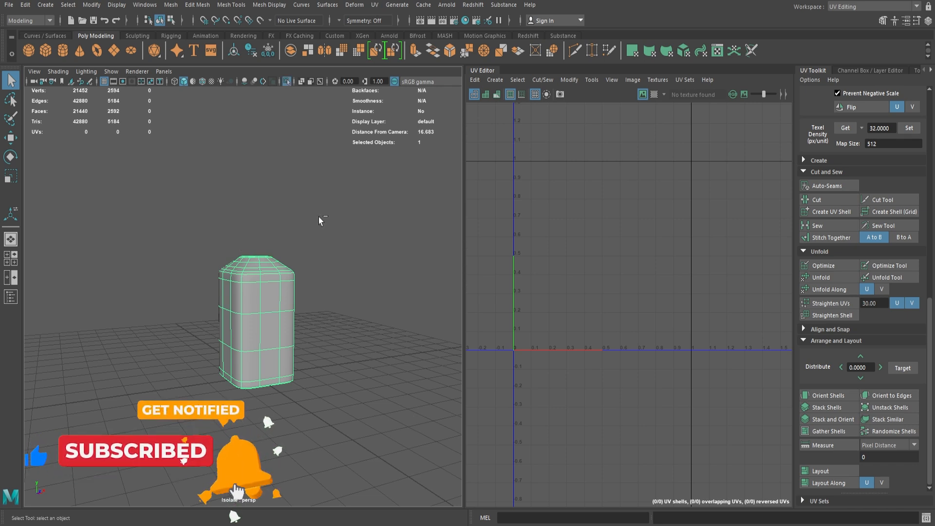
key("ctrl+z")
mouse_move(205, 212)
left_mouse_down()
mouse_move(270, 292)
mouse_move(218, 207)
left_mouse_up()
left_click(276, 271)
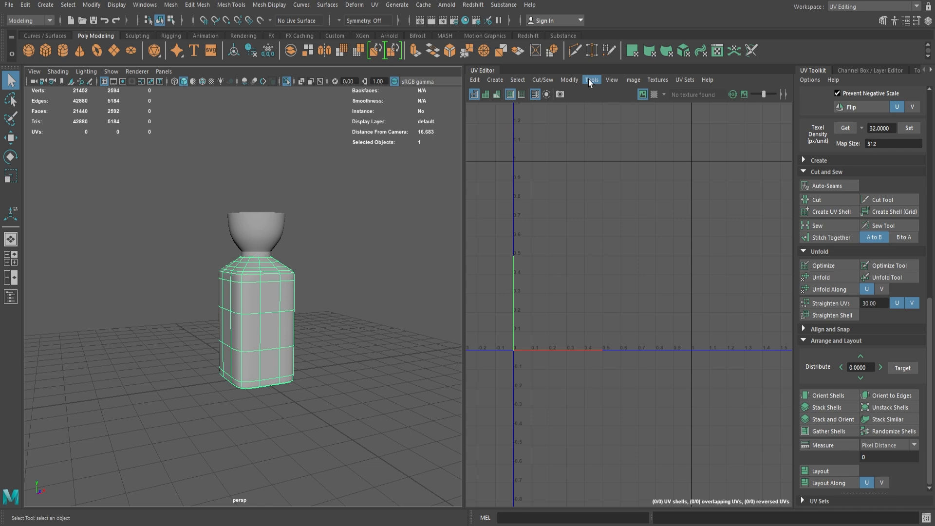
left_click(492, 84)
left_click(525, 132)
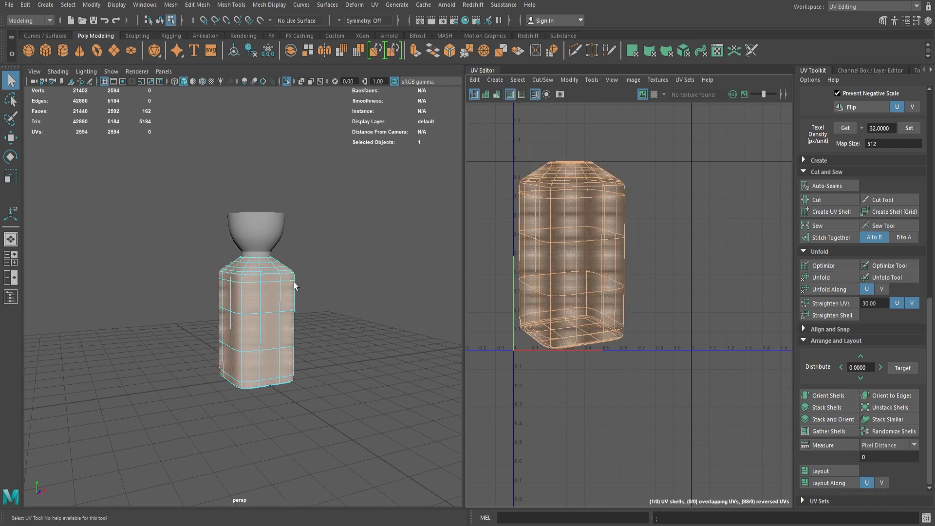
right_click_drag(294, 282, 304, 261)
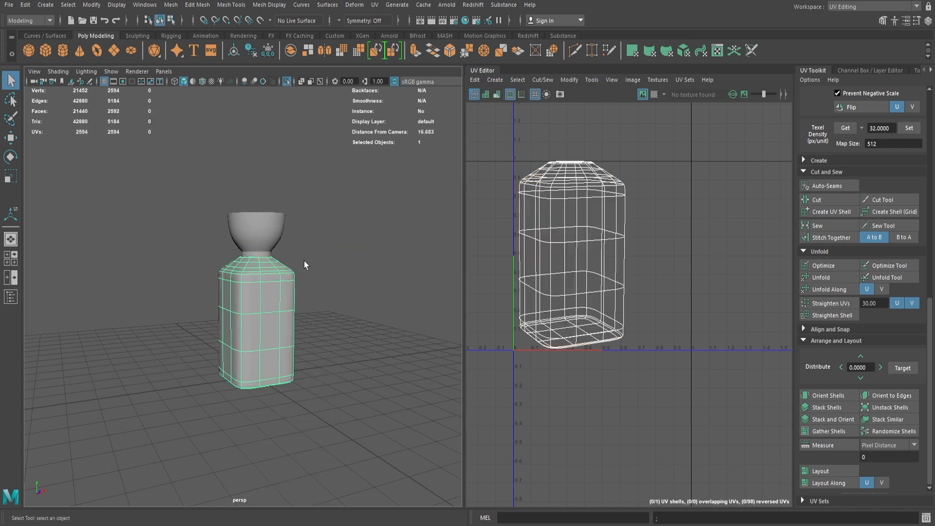
- Isolate the outer bottle body and cut a UV seam around its neck opening with the 3D Cut and Sew UV Tool
left_click(374, 5)
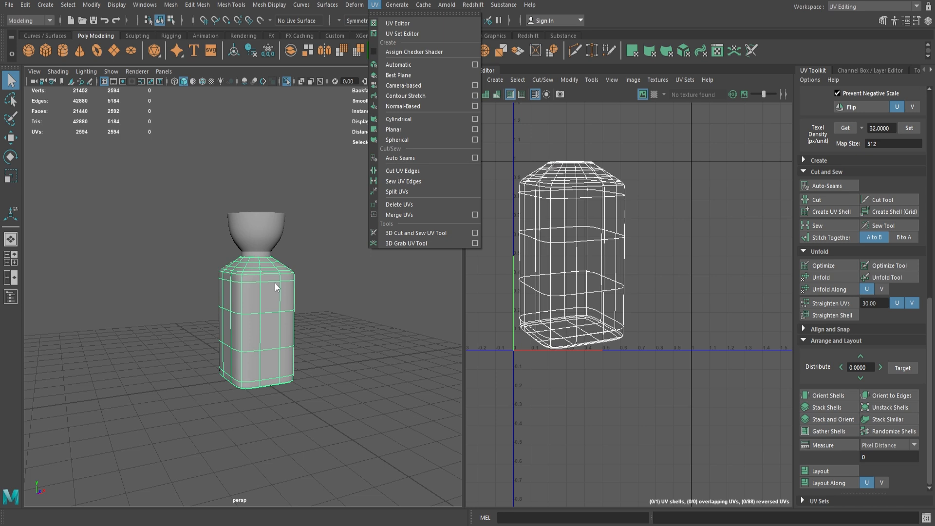
left_click(275, 287)
key("ctrl+1")
left_click(388, 6)
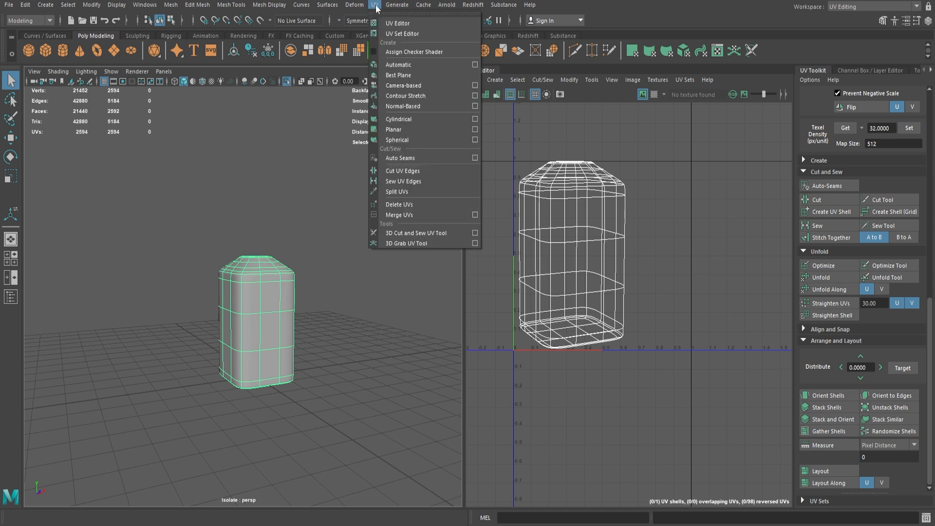
left_click(399, 226)
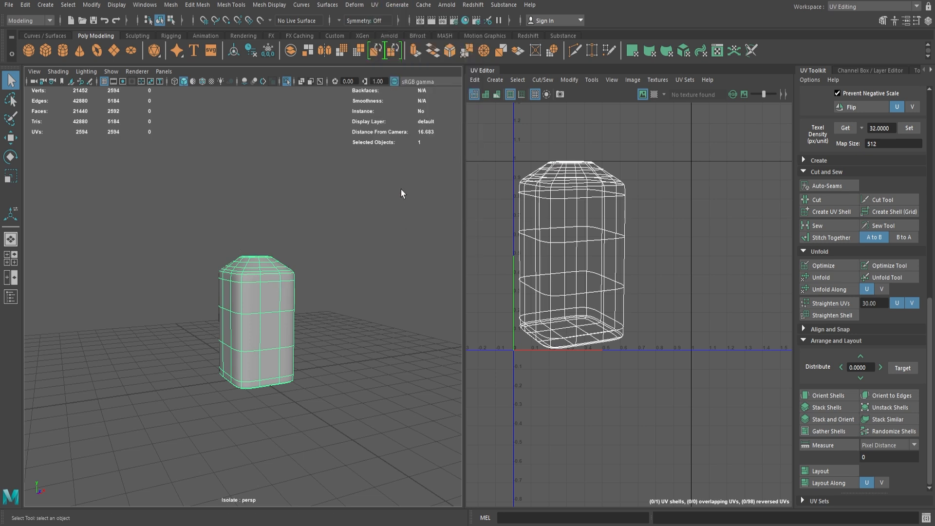
left_click(375, 5)
left_click(419, 228)
scroll(345, 369, "up", 3)
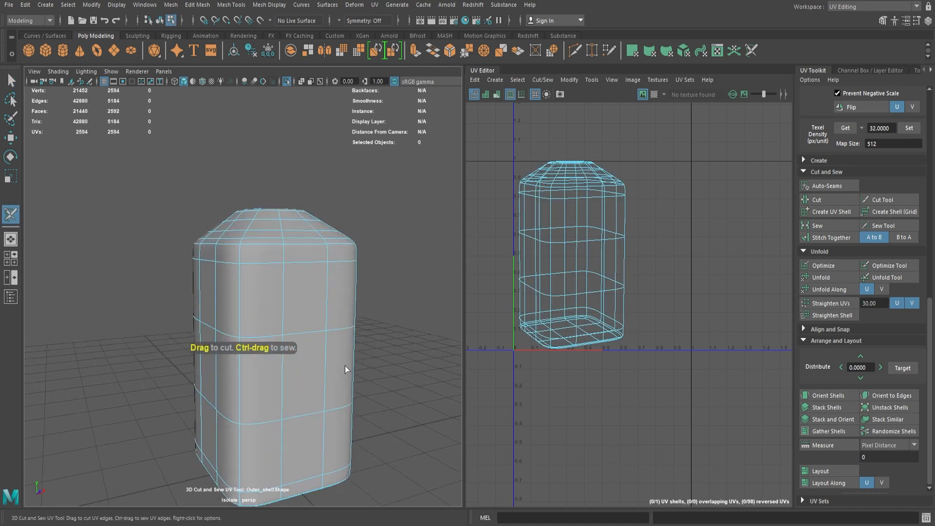
left_click_drag(346, 370, 326, 330, "alt")
right_click_drag(325, 330, 344, 399, "alt")
left_click_drag(344, 399, 284, 349, "alt")
right_click_drag(284, 349, 309, 386, "alt")
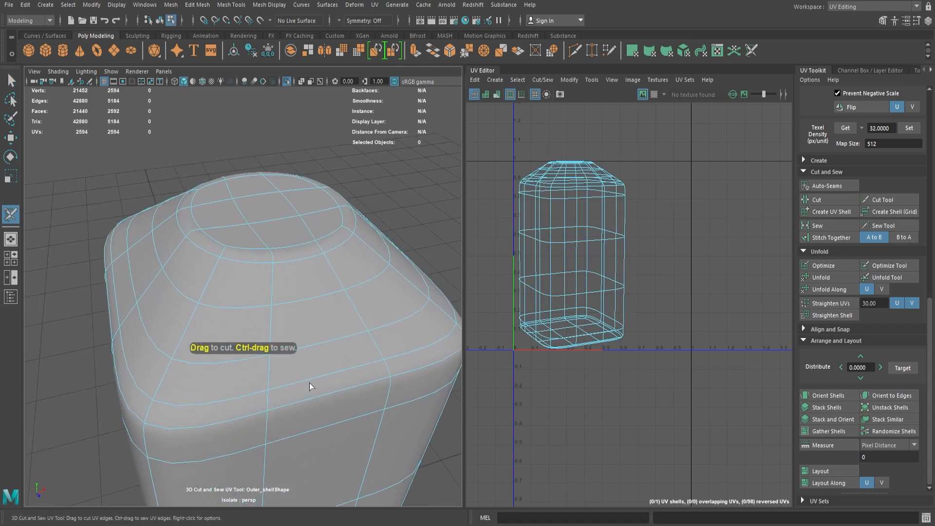
mouse_move(255, 258)
left_mouse_down()
mouse_move(336, 228)
mouse_move(217, 244)
left_mouse_up()
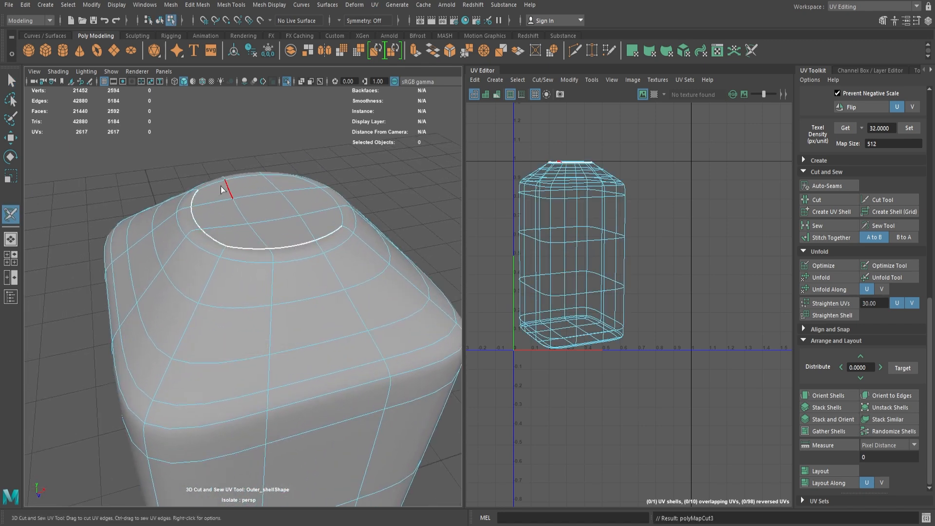
- Cut vertical UV seams along the outer body's four corners, from the neck opening down to the base
double_click(209, 281)
right_click_drag(272, 276, 248, 276, "alt")
left_click_drag(248, 276, 236, 243, "alt")
double_click(248, 275)
double_click(227, 249)
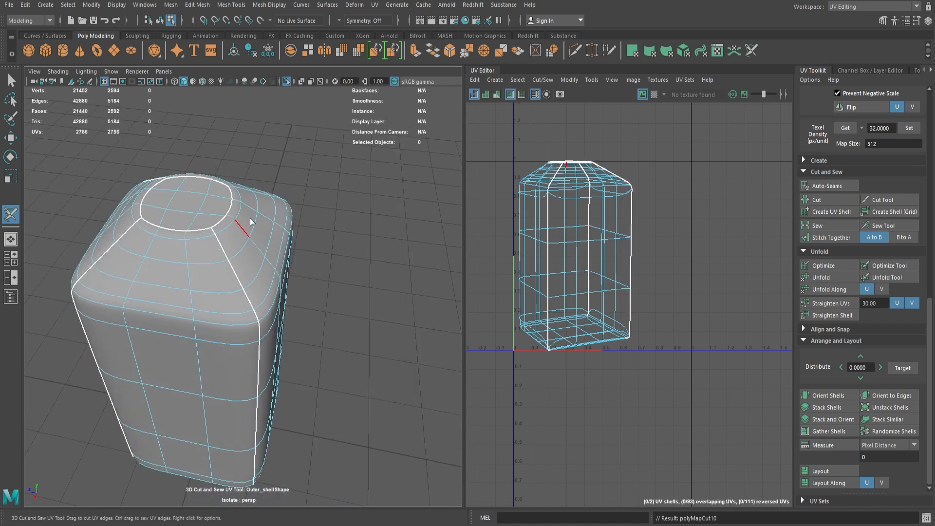
double_click(247, 193)
- Cut a UV seam around the outer body's base so the bottom face becomes its own shell
right_click_drag(227, 253, 183, 263, "alt")
left_click_drag(184, 263, 310, 210, "alt")
middle_click_drag(265, 278, 285, 209, "alt")
left_click_drag(274, 263, 297, 203, "alt")
right_click_drag(298, 203, 319, 273, "alt")
double_click(298, 290)
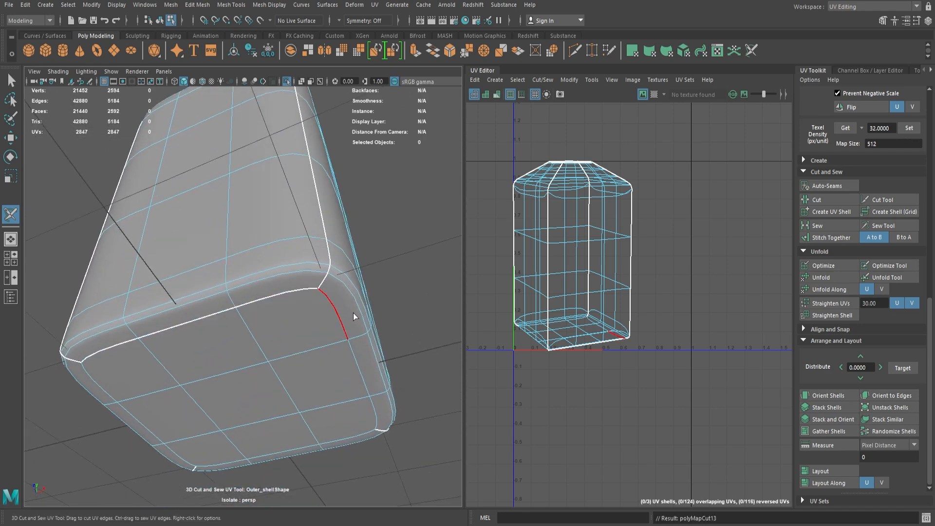
double_click(183, 456)
- Unfold the outer body's UVs and lay out the resulting shells
left_click_drag(204, 311, 288, 389, "alt")
right_click_drag(287, 331, 263, 288, "alt")
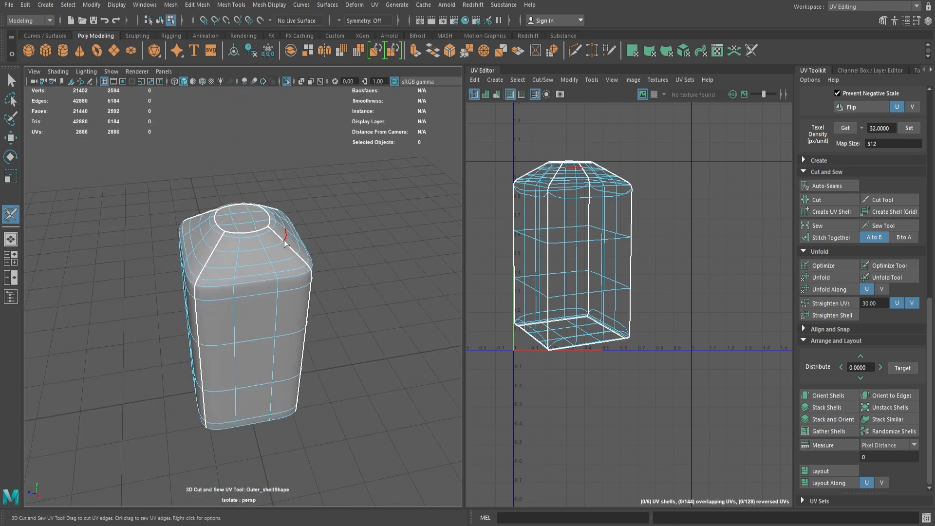
right_click_drag(285, 242, 317, 228)
left_click(821, 277)
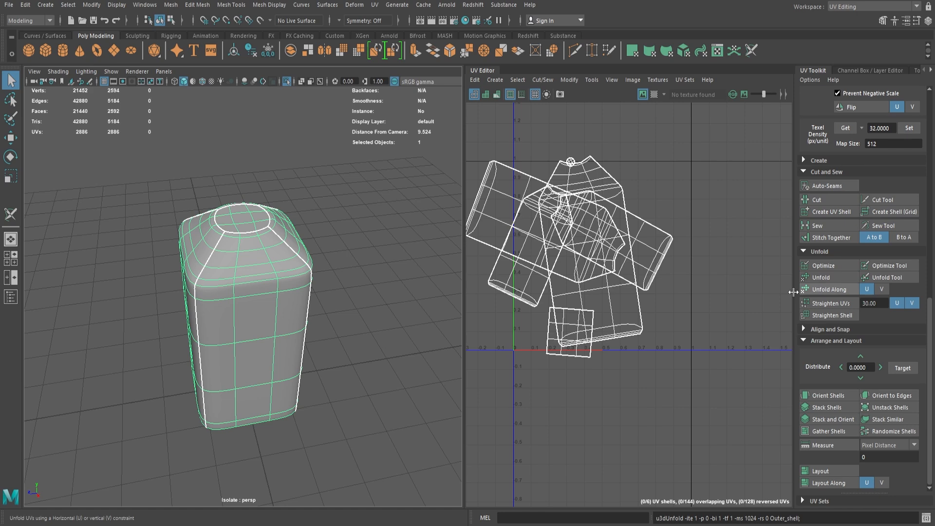
left_click(834, 475)
- Rotate the three sideways side shells of the outer body by 90 degrees so their shoulders point up
right_click_drag(587, 326, 616, 346)
left_click(564, 218)
scroll(807, 223, "up", 6)
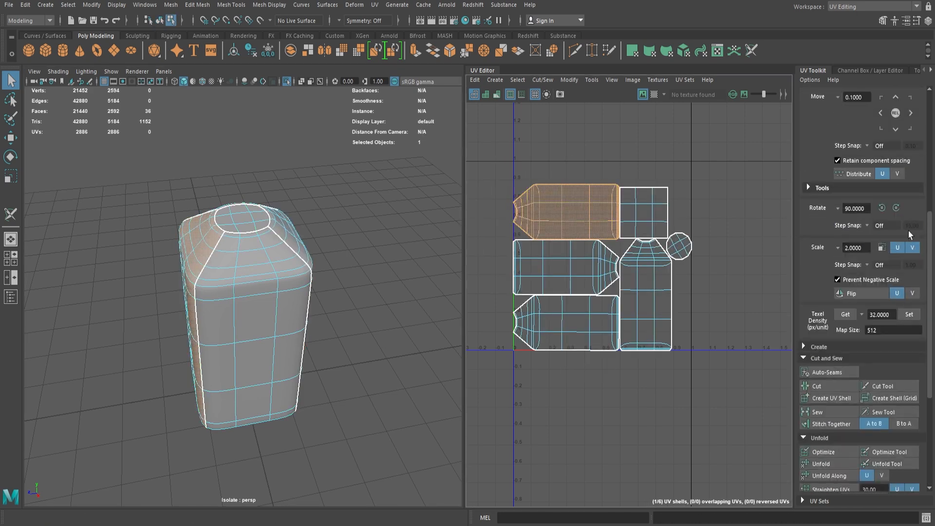
left_click(896, 208)
left_click(560, 280)
left_click(882, 208)
left_click(575, 330)
left_click(896, 208)
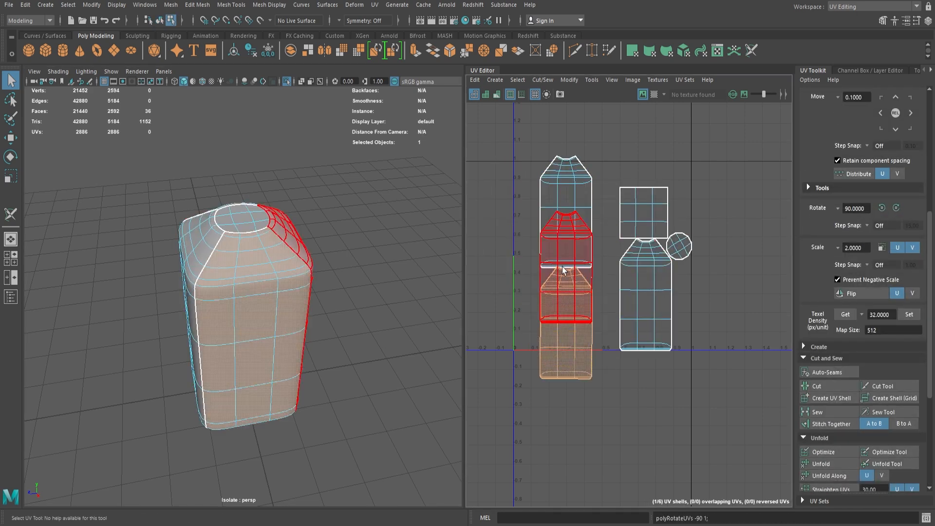
- Lay out all the outer body's UV shells again and show the other bottle parts
left_click_drag(525, 144, 709, 392)
scroll(877, 347, "down", 6)
left_click(823, 471)
right_click_drag(543, 286, 569, 300)
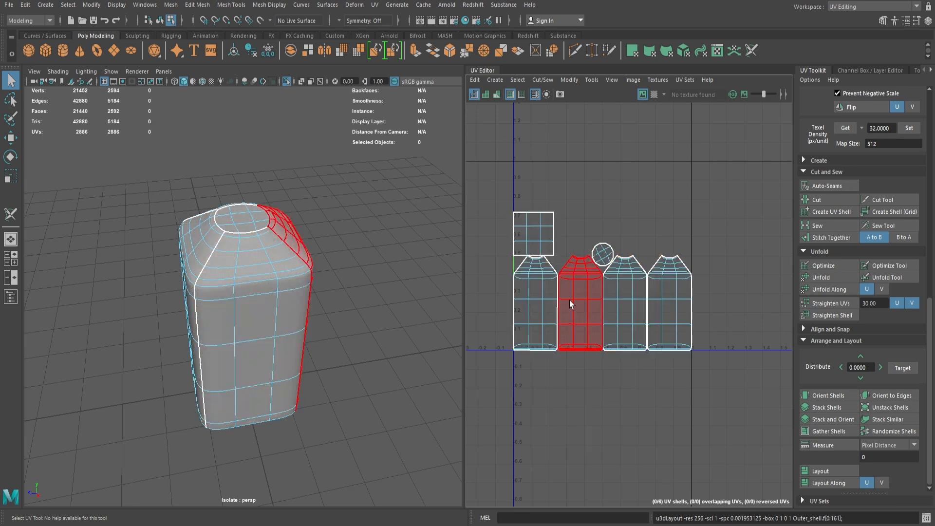
key("ctrl+1")
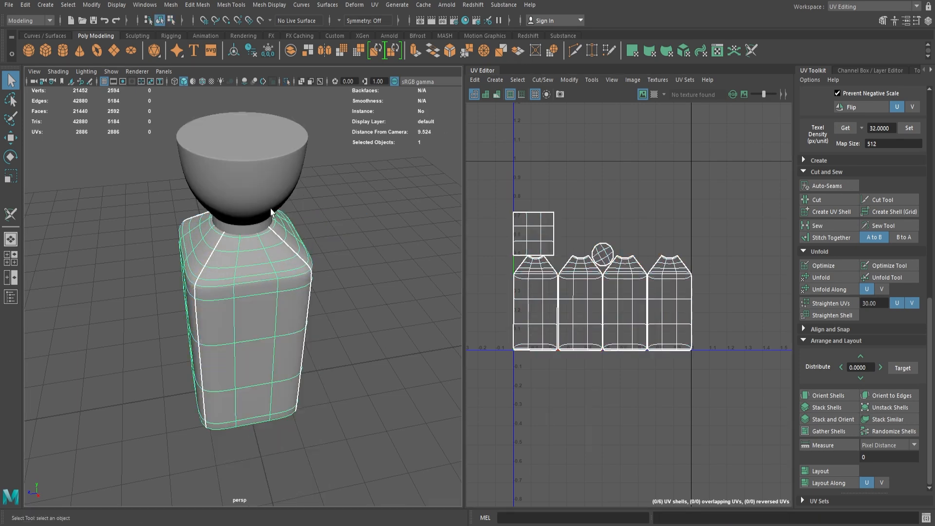
- Create a camera-based UV projection for the cap and isolate it
left_click(271, 209)
right_click_drag(274, 239, 298, 302, "alt")
middle_click_drag(299, 302, 288, 317, "alt")
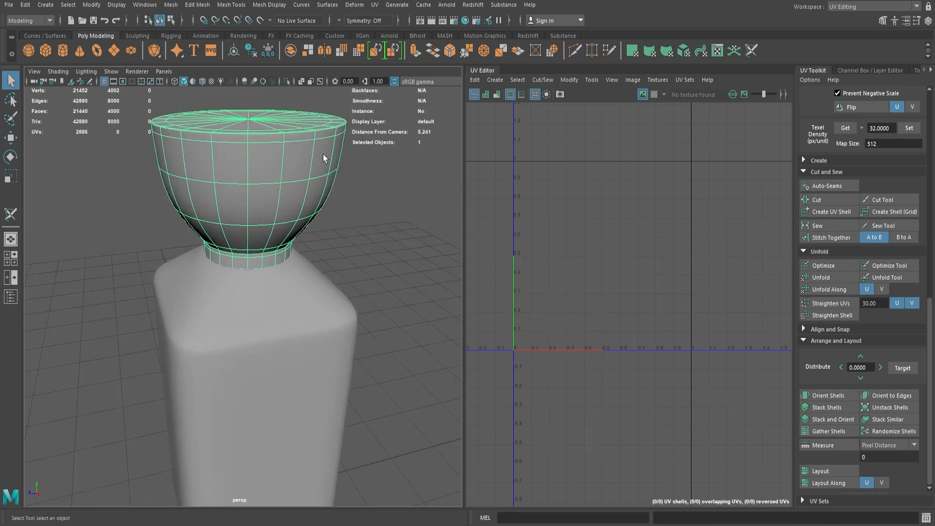
left_click(495, 80)
left_click(530, 130)
right_click_drag(255, 137, 291, 112)
key("ctrl+1")
- Cut UV seams around the cap's upper rim and the lower edge of its collar with the 3D Cut and Sew UV Tool
left_click(375, 5)
left_click(412, 163)
left_click_drag(307, 180, 299, 224, "alt")
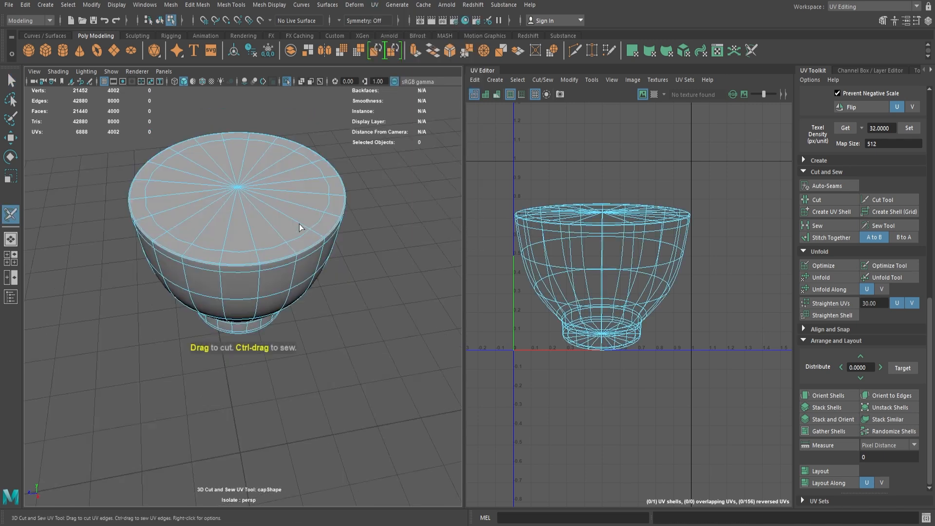
right_click_drag(300, 228, 328, 244, "alt")
double_click(312, 253)
right_click_drag(312, 253, 232, 242, "alt")
left_click_drag(232, 242, 254, 146, "alt")
right_click_drag(253, 146, 330, 157, "alt")
double_click(329, 169)
- Cut one vertical UV seam down the side of the cap and leave the cutting tool
left_click_drag(312, 161, 261, 204, "alt")
right_click_drag(261, 205, 243, 215, "alt")
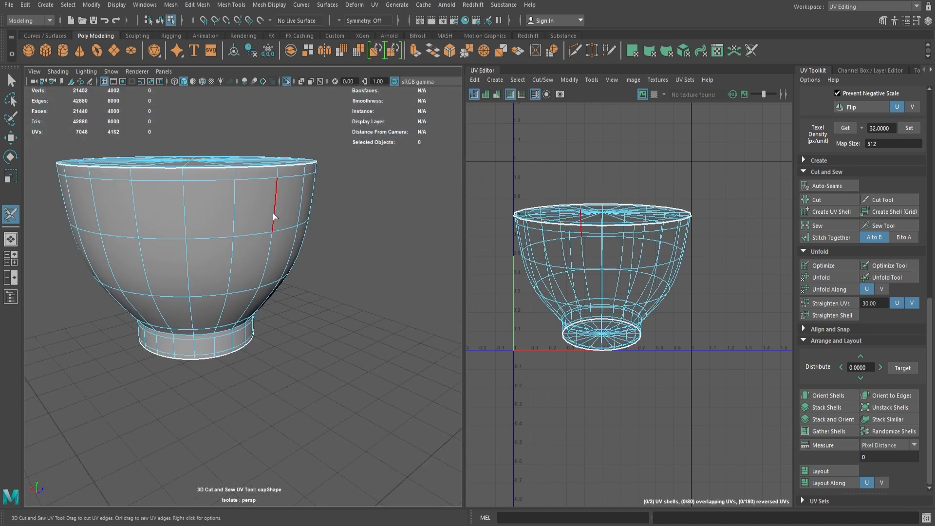
double_click(273, 215)
left_click_drag(274, 217, 367, 278, "alt")
key("q")
- Unfold the cap's UVs
left_click(492, 82)
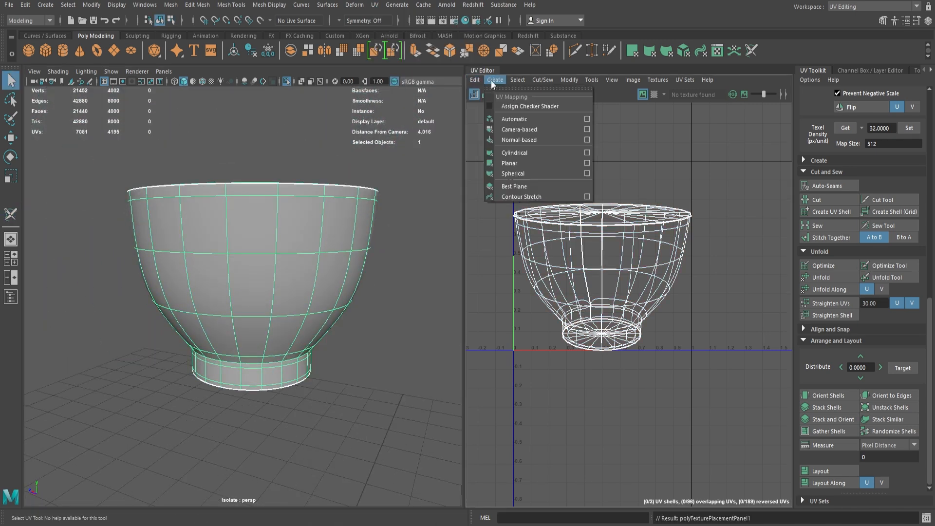
left_click(823, 278)
scroll(686, 272, "down", 3)
- Reproject the cap's curved side shell with cylindrical UV mapping, spanning the full circumference
right_click_drag(687, 274, 715, 295)
left_click(701, 280)
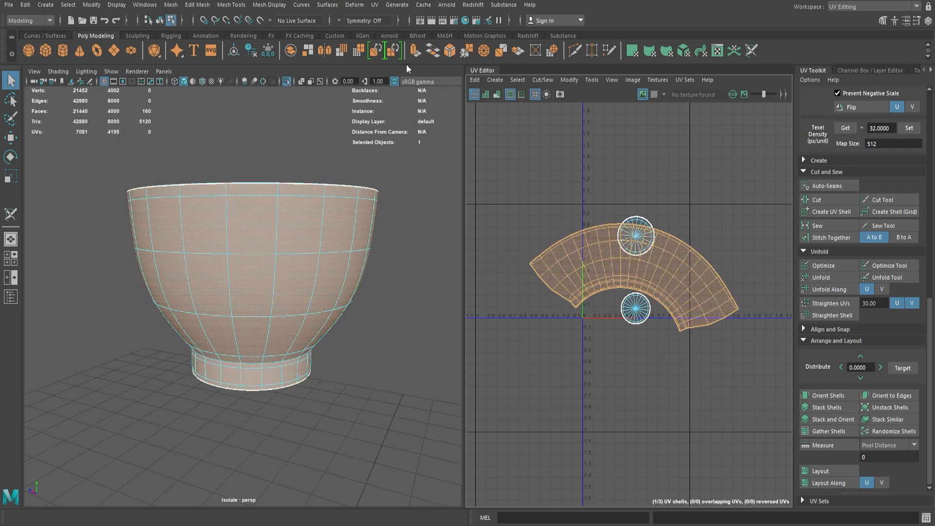
left_click(375, 5)
left_click(413, 120)
left_click_drag(177, 302, 370, 292)
- Lay out the cap's three UV shells, then return to object selection and show the whole bottle
right_click_drag(604, 222, 564, 207)
left_click_drag(536, 168, 678, 317)
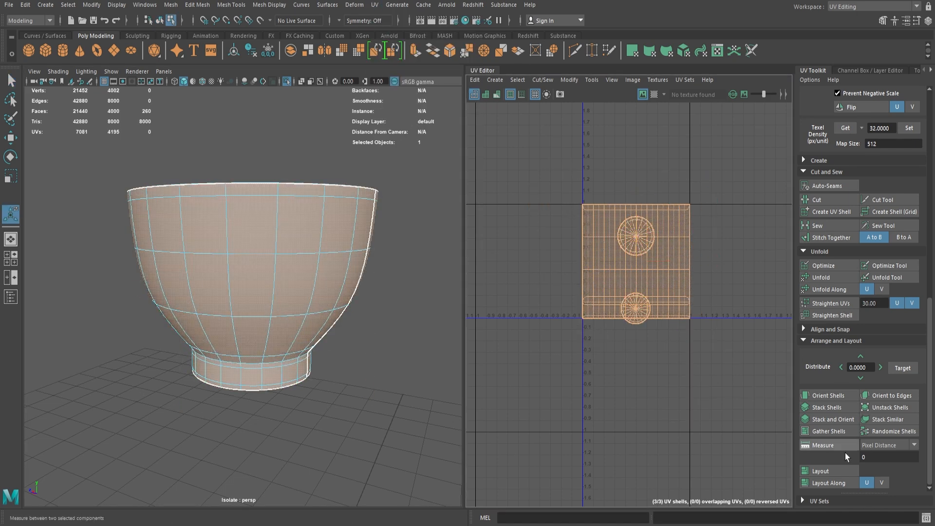
left_click(838, 470)
right_click_drag(292, 244, 321, 225)
key("q")
scroll(320, 259, "down", 4)
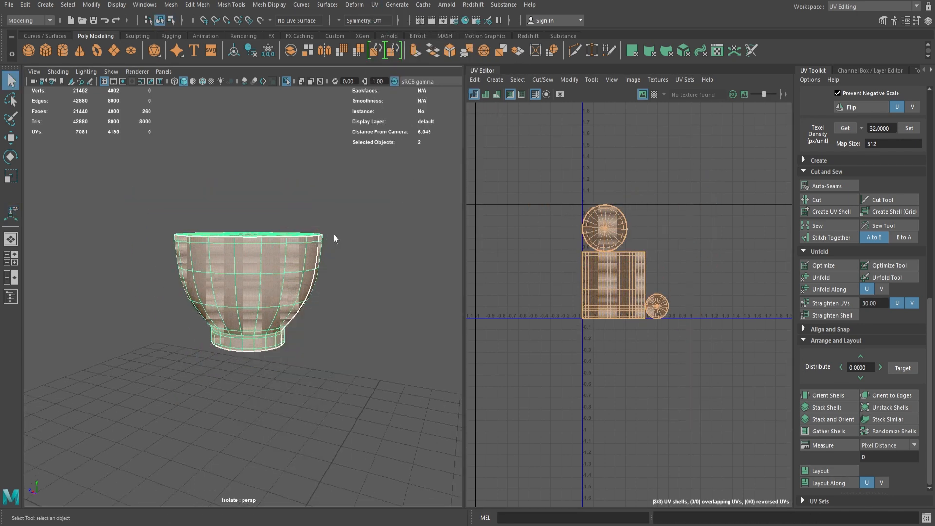
key("ctrl+1")
- Clear the selection and switch back to the Modeling - Standard workspace
left_click(340, 246)
left_click_drag(340, 253, 311, 292, "alt")
scroll(282, 272, "down", 3)
scroll(265, 264, "up", 7)
left_click_drag(302, 253, 250, 262, "alt")
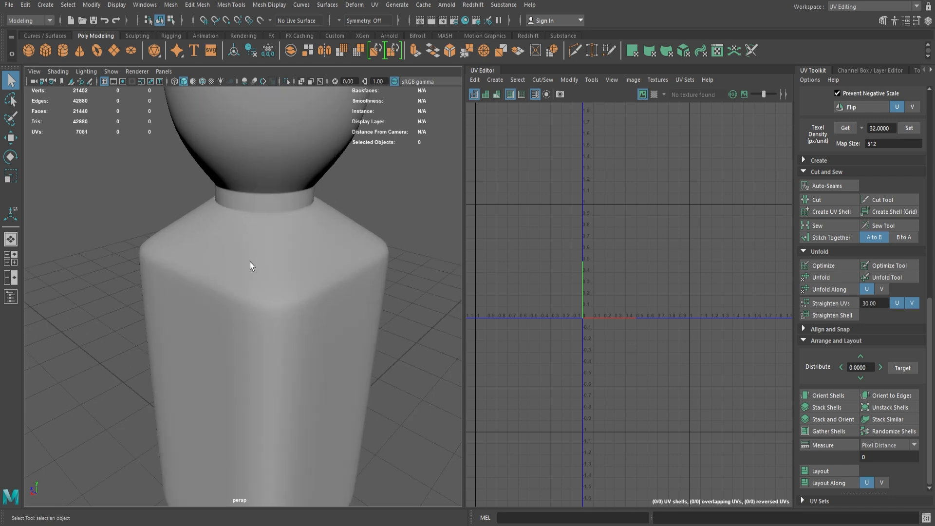
mouse_move(255, 278)
right_mouse_down("alt")
mouse_move(268, 383)
mouse_move(265, 284)
right_mouse_up("alt")
right_click_drag(336, 215, 234, 222, "alt")
left_click_drag(226, 221, 275, 207, "alt")
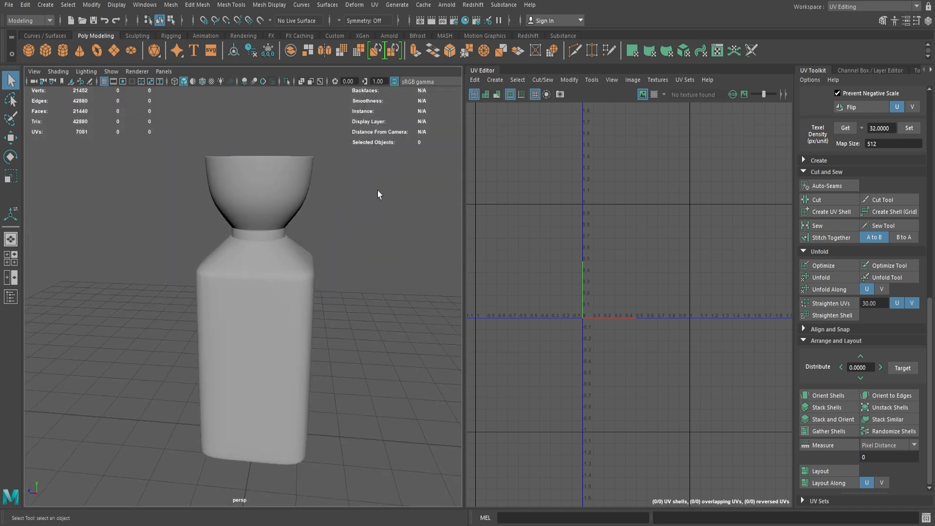
left_click(857, 6)
left_click(850, 27)
left_click_drag(355, 138, 528, 431)
left_click(480, 309)
key("f")
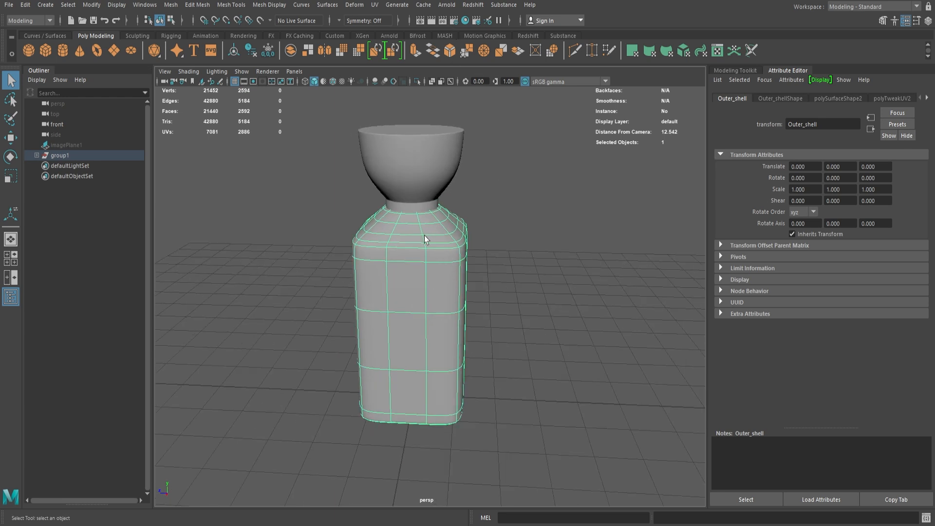
right_click_drag(414, 242, 412, 503)
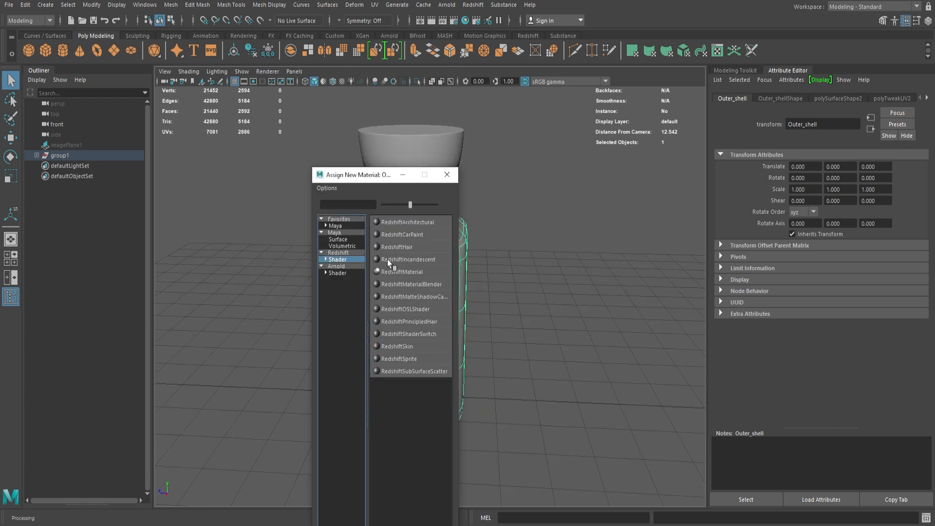
left_click(445, 174)
- Assign a new Redshift Material to the bottle's outer shell and name the material glass
left_click_drag(313, 132, 411, 244)
left_click(428, 243)
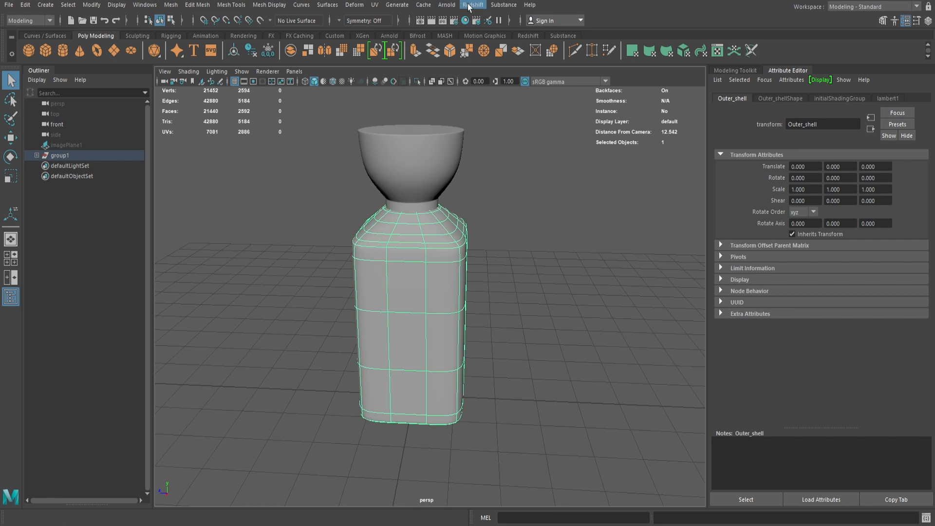
right_click_drag(425, 240, 437, 506)
left_click(352, 260)
left_click(408, 271)
double_click(827, 123)
type("glass")
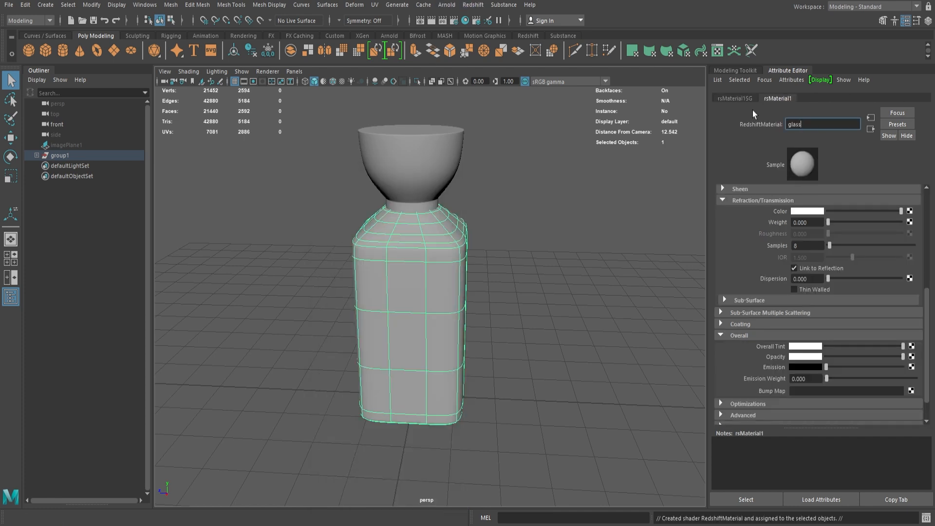
key("Return")
scroll(827, 228, "up", 5)
left_click(814, 203)
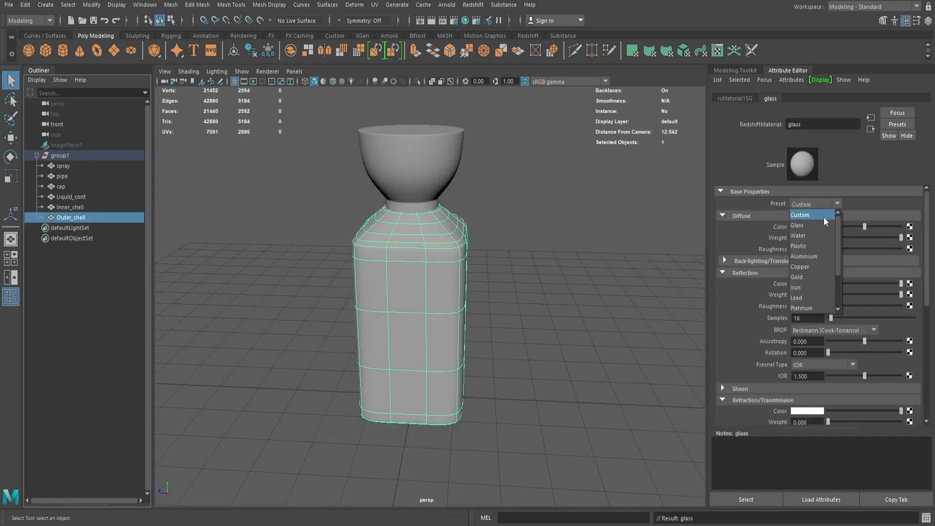
left_click(613, 255)
- Open the Redshift render settings and review the render presets and resolution options
left_click(528, 36)
left_click(79, 50)
left_click(196, 105)
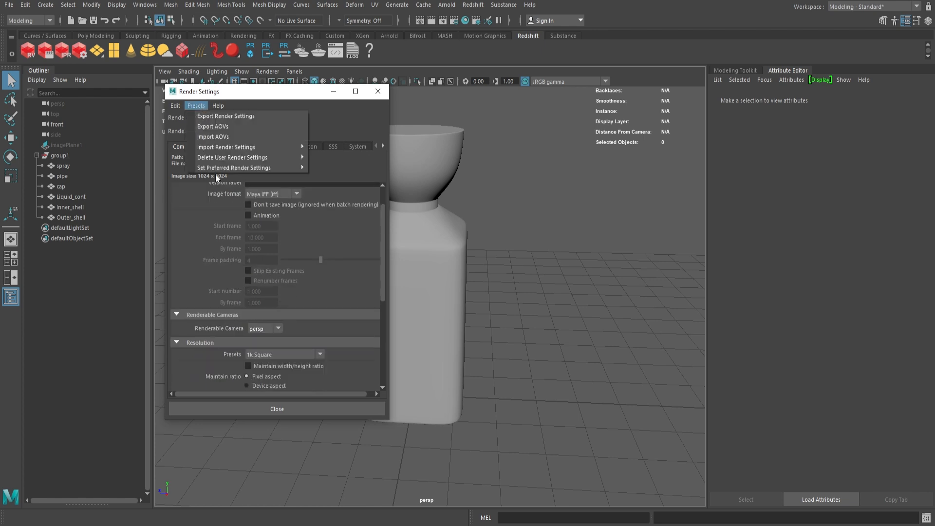
left_click(424, 178)
left_click(320, 354)
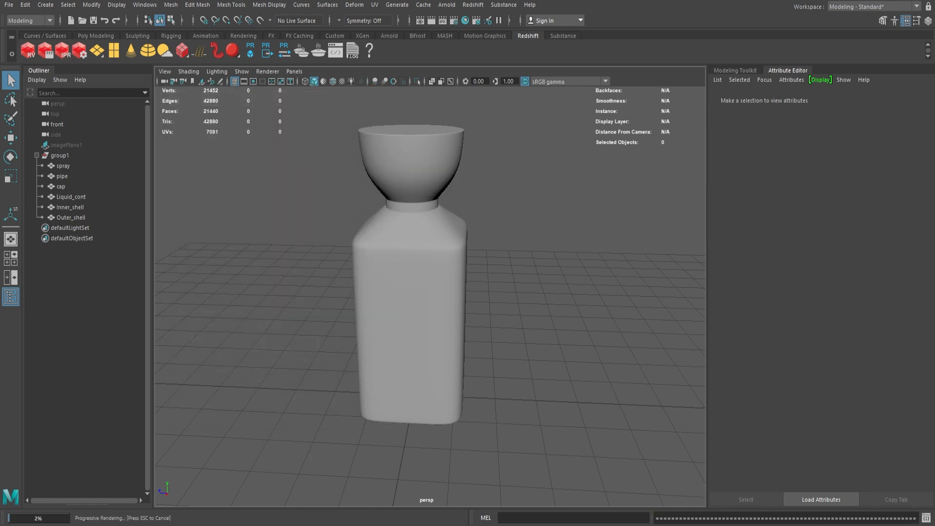
- Dock the Redshift Render View beside the viewport and add a Redshift dome light
left_click_drag(2, 77, 154, 110)
left_click_drag(579, 155, 336, 128)
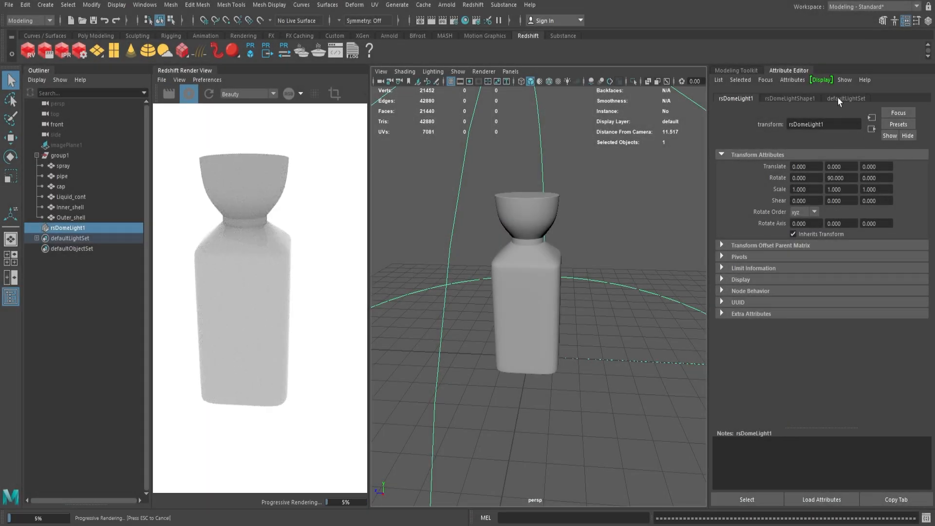
- Load brown_photostudio_07_4k.exr from the 3d Art\maps\HDRI 2025 folder as the dome light's map
left_click(813, 99)
left_click(899, 179)
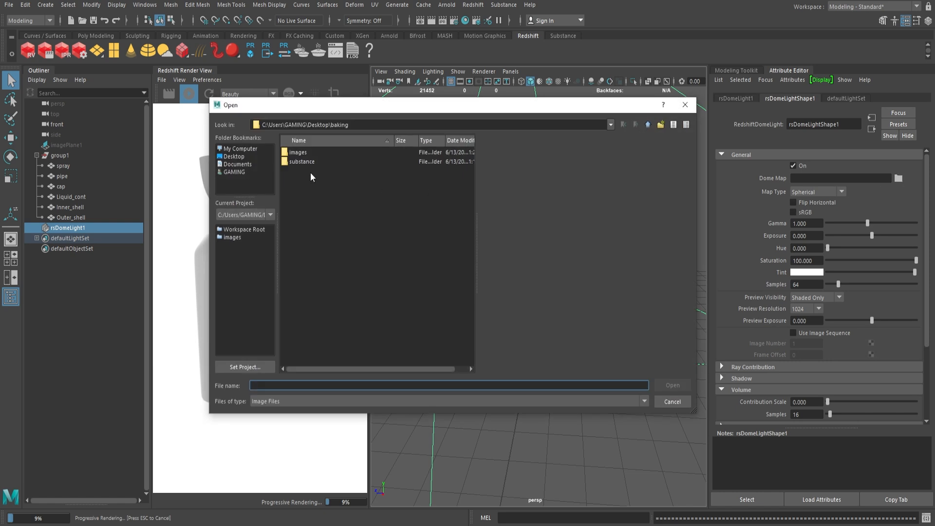
left_click(240, 149)
double_click(305, 156)
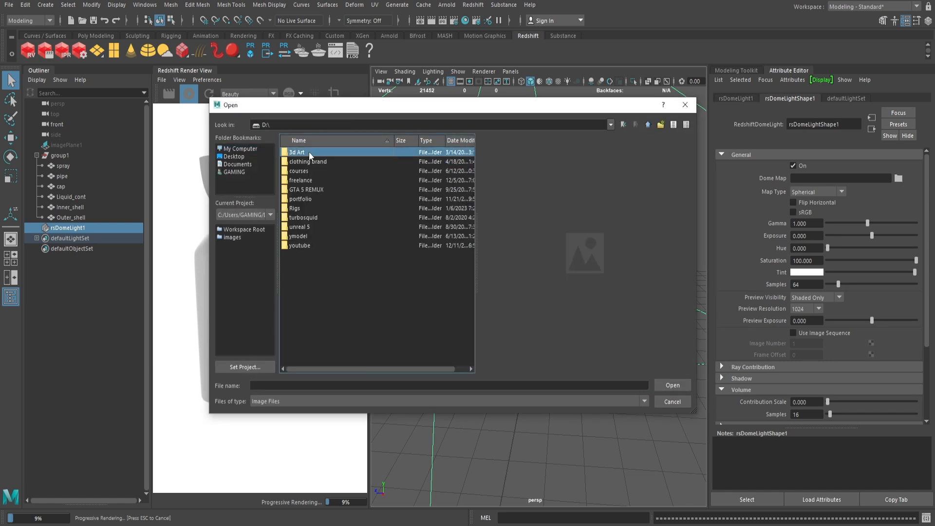
double_click(304, 153)
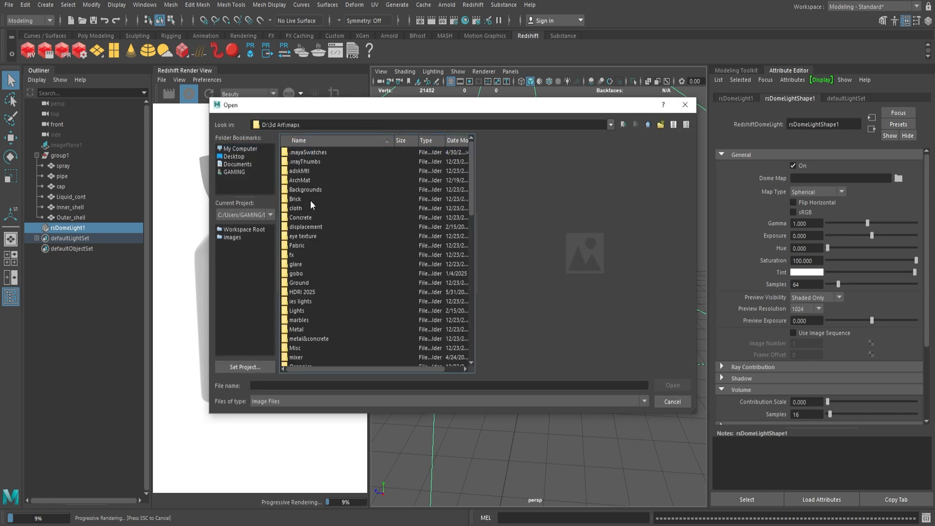
double_click(308, 294)
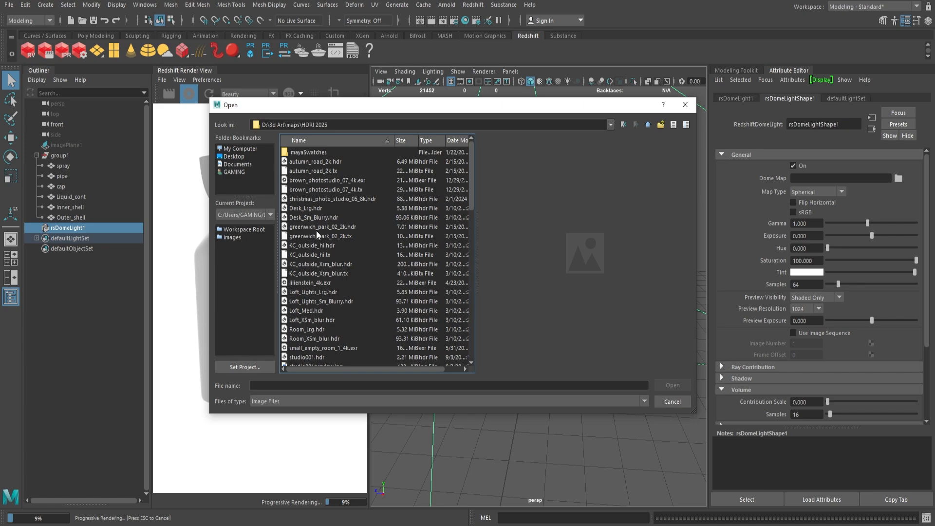
double_click(330, 182)
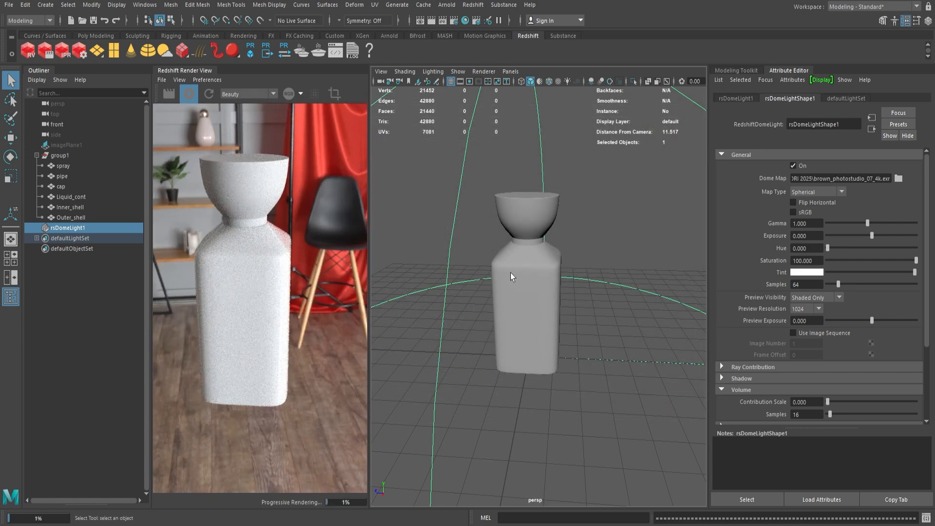
- Apply the Glass preset to the outer shell's glass material
left_click_drag(550, 279, 595, 316, "alt")
scroll(592, 286, "up", 4)
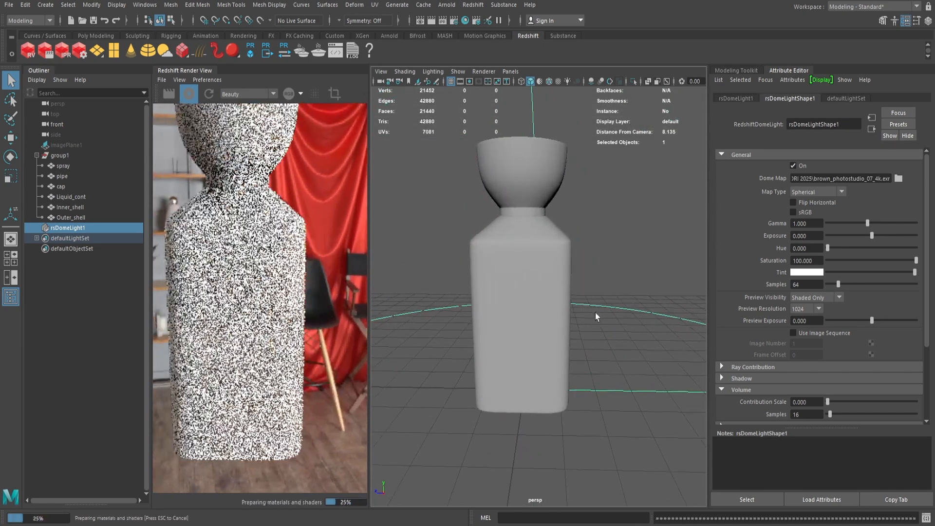
left_click(550, 289)
left_click(822, 99)
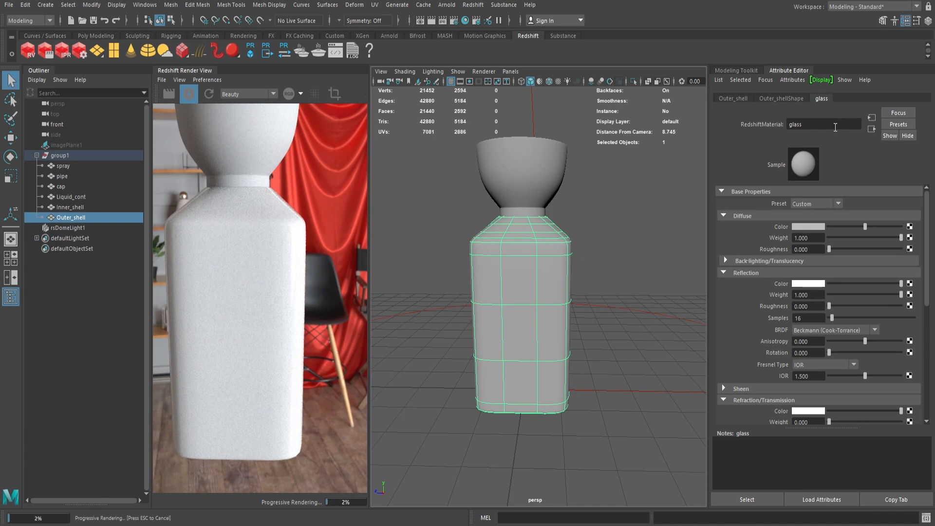
left_click(824, 204)
left_click(808, 225)
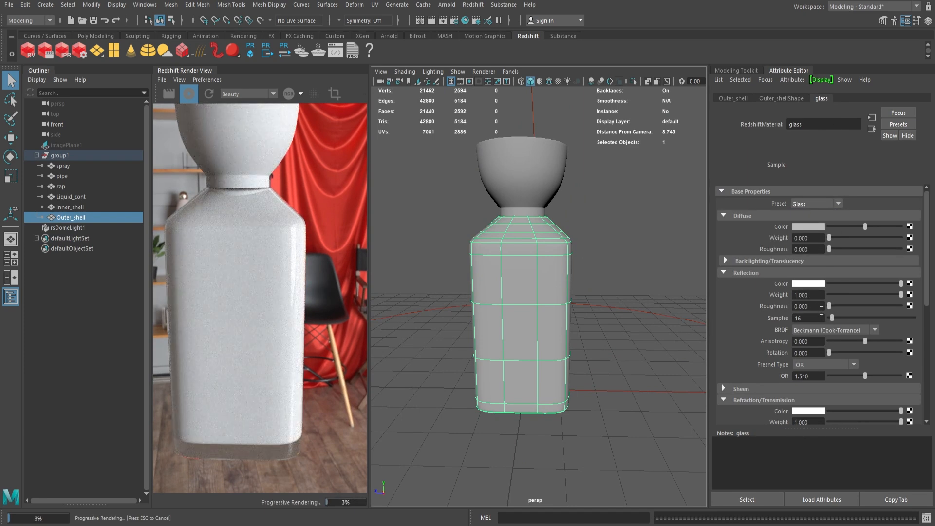
- Set the reflection IOR of the glass material to 1.6
scroll(823, 312, "down", 3)
scroll(829, 353, "down", 3)
scroll(828, 346, "up", 3)
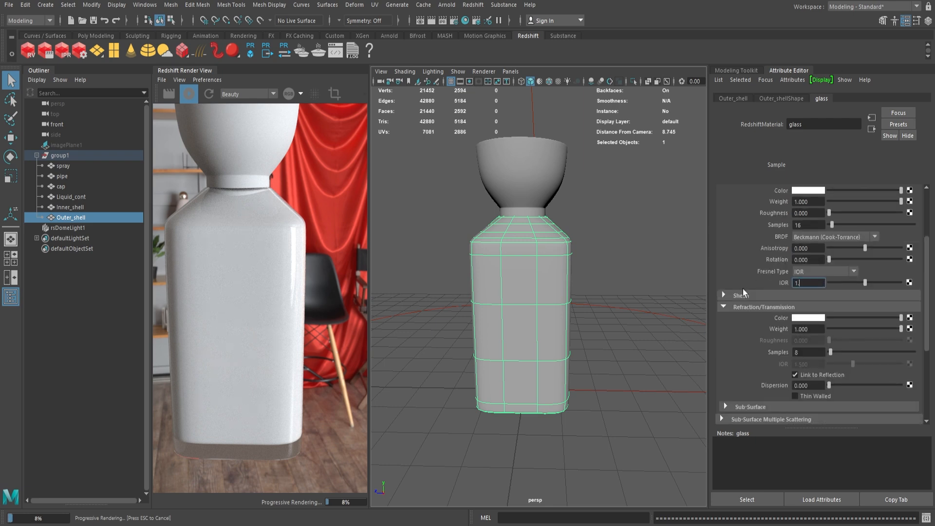
key("Return")
type("1.6")
key("Return")
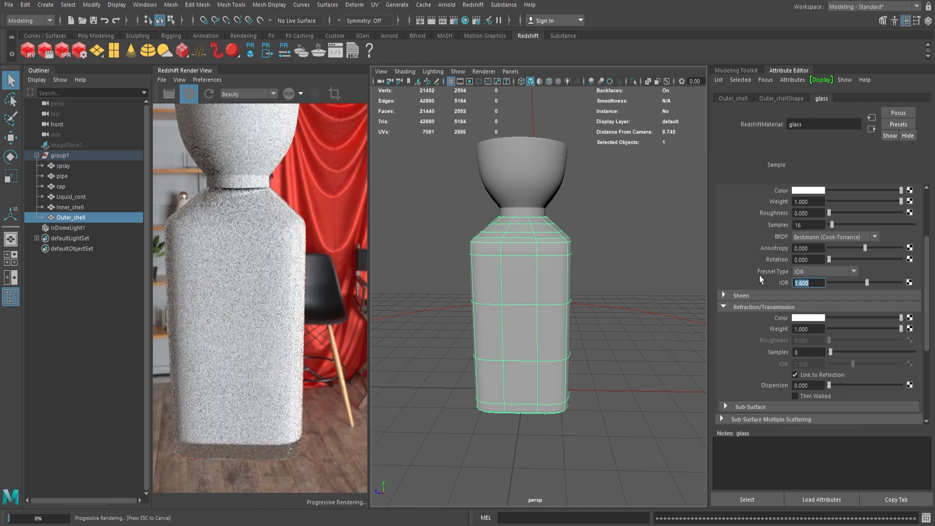
scroll(828, 283, "down", 3)
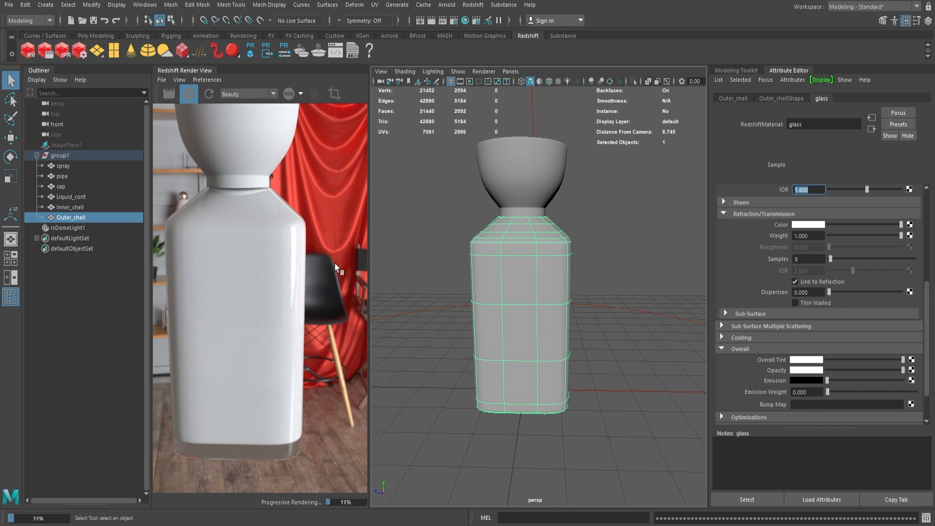
- Assign the existing glass material to the bottle's inner shell
left_click(81, 207)
right_click(532, 235)
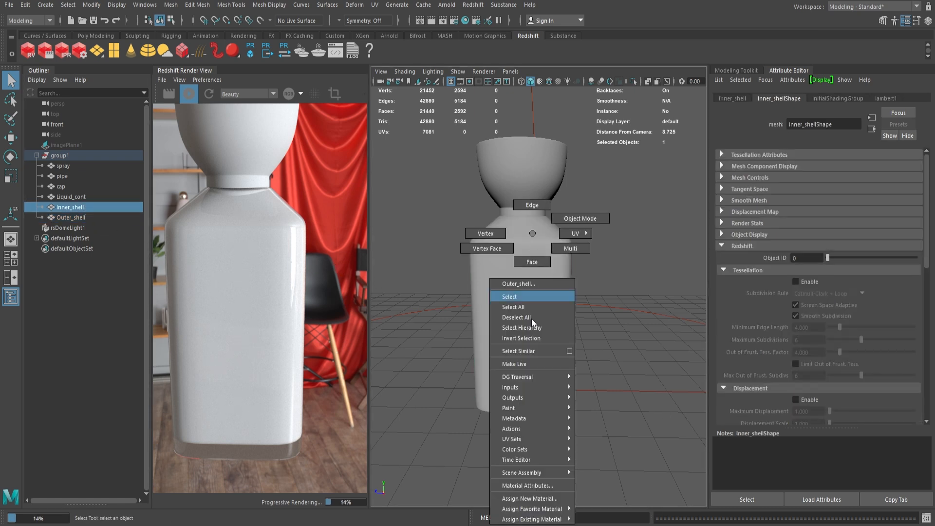
mouse_move(566, 521)
left_click(601, 505)
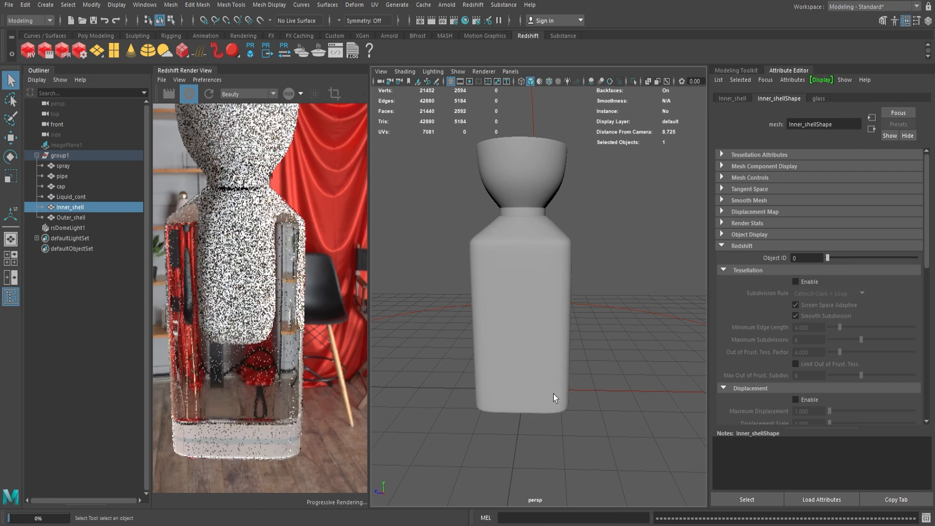
right_click_drag(568, 288, 539, 283, "alt")
left_click_drag(539, 284, 547, 277, "alt")
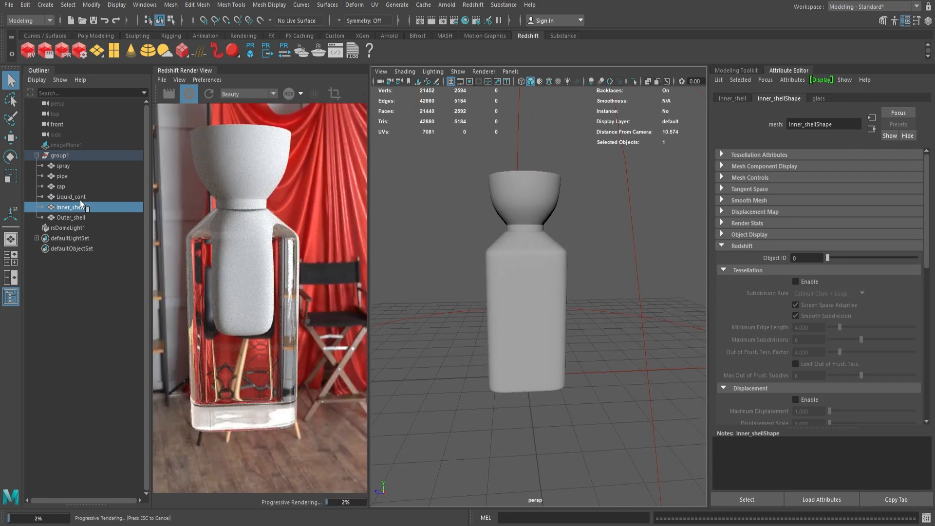
- Assign a new Redshift Material with the Water preset to the Liquid_cont object
left_click(80, 198)
right_click_drag(531, 251, 531, 286)
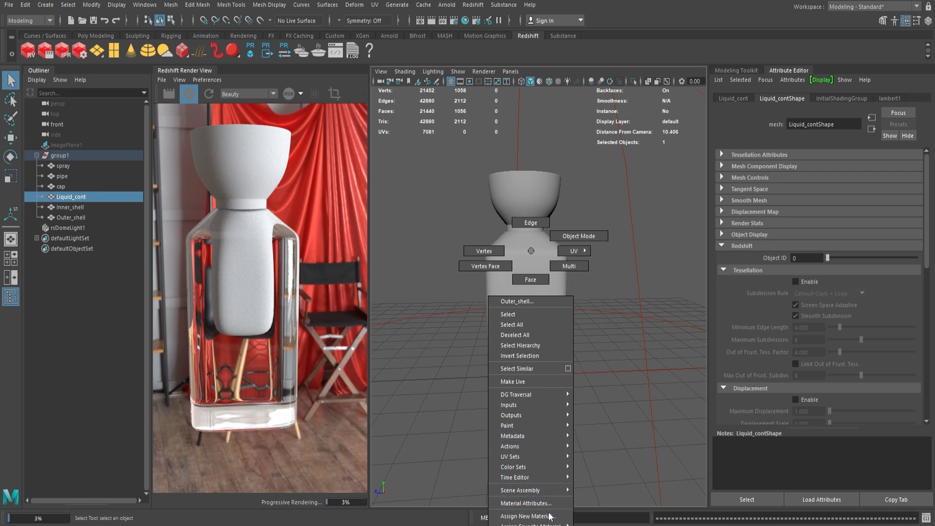
right_click_drag(549, 516, 550, 516)
left_click(347, 262)
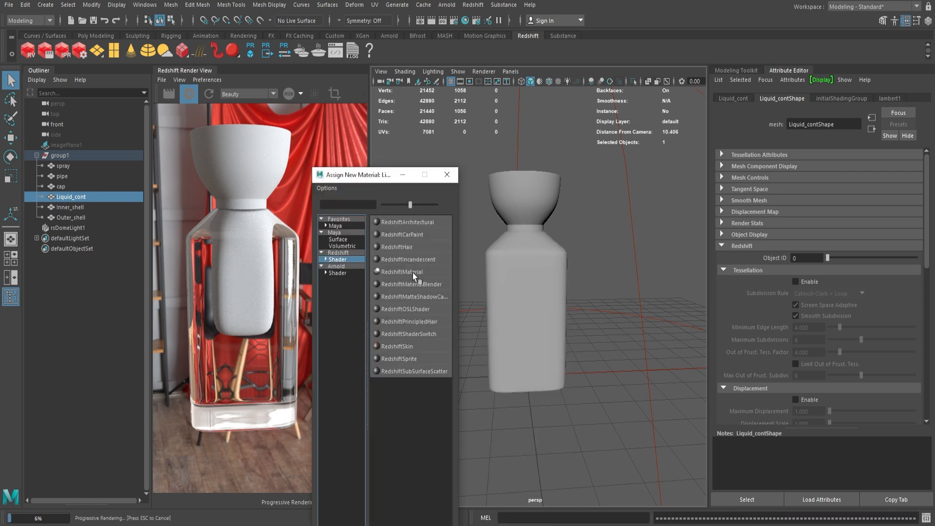
left_click(413, 272)
left_click(838, 98)
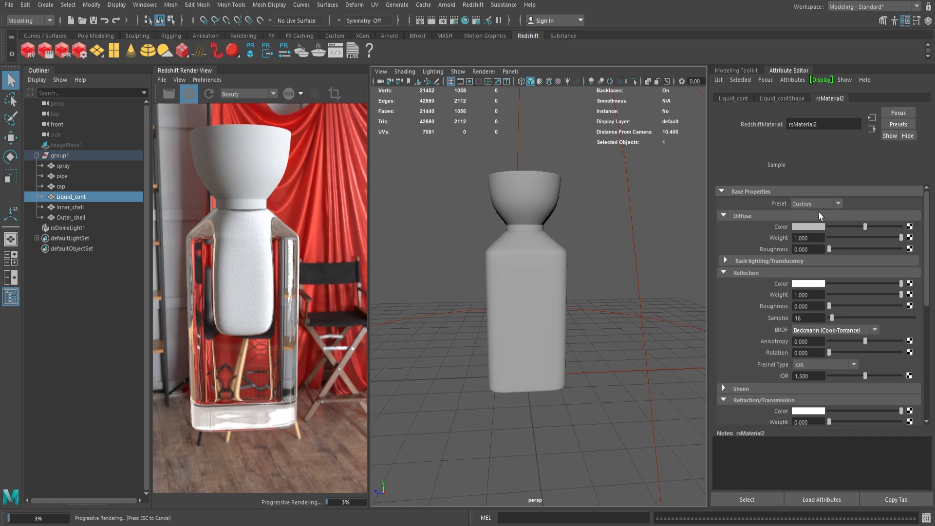
left_click(809, 205)
left_click(816, 236)
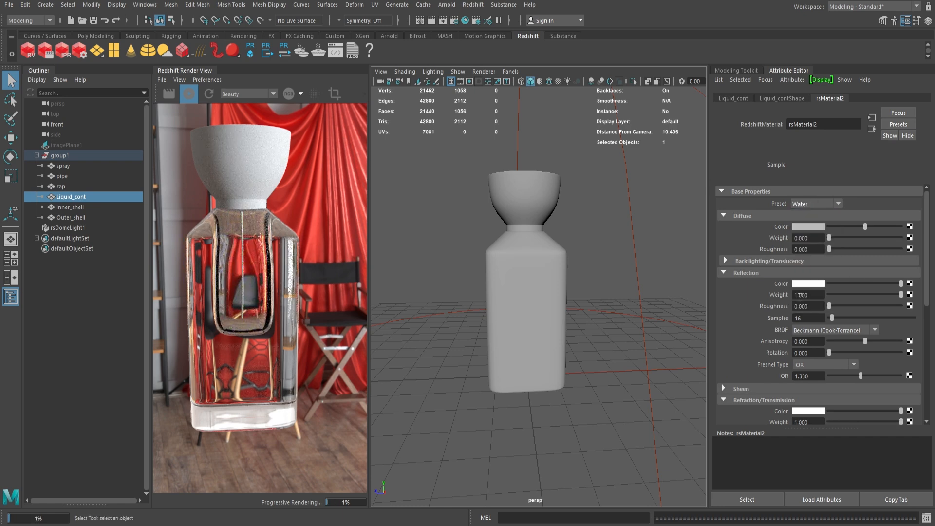
- Set the reflection IOR of the liquid's material to 1.3
scroll(816, 244, "down", 5)
double_click(814, 251)
type("1.3")
key("Return")
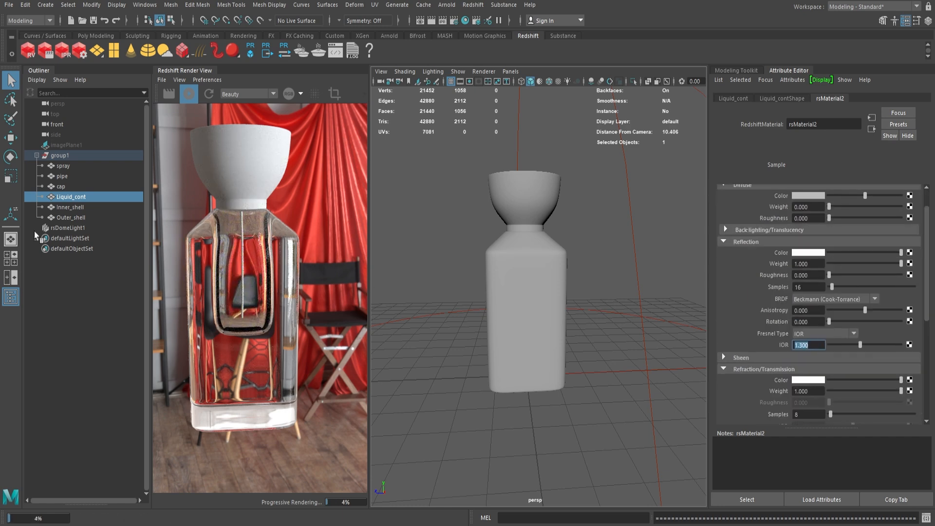
- Assign a new Redshift Material with the Plastic preset to the pipe
left_click(62, 176)
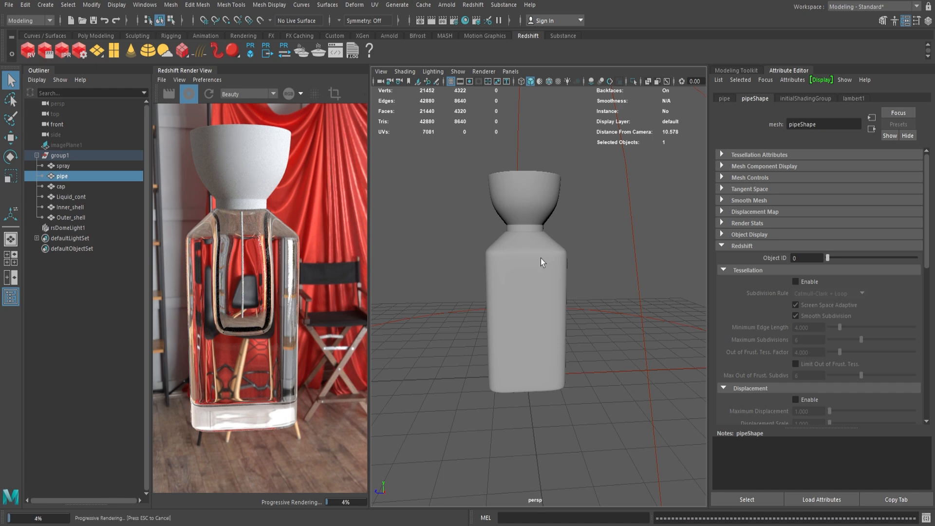
right_click_drag(541, 261, 552, 341)
left_click(376, 302)
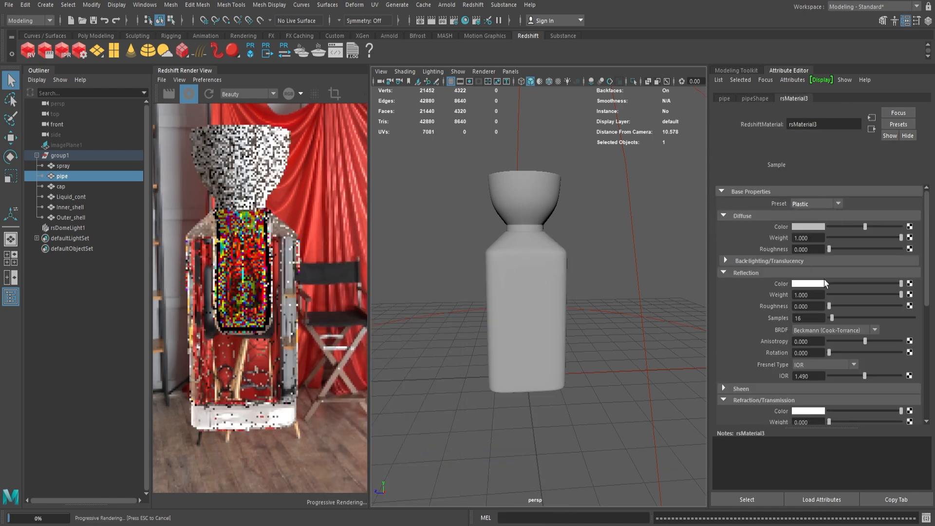
scroll(828, 287, "down", 3)
- Assign a new Redshift Material to the cap and name the material capmtrl
left_click(523, 210)
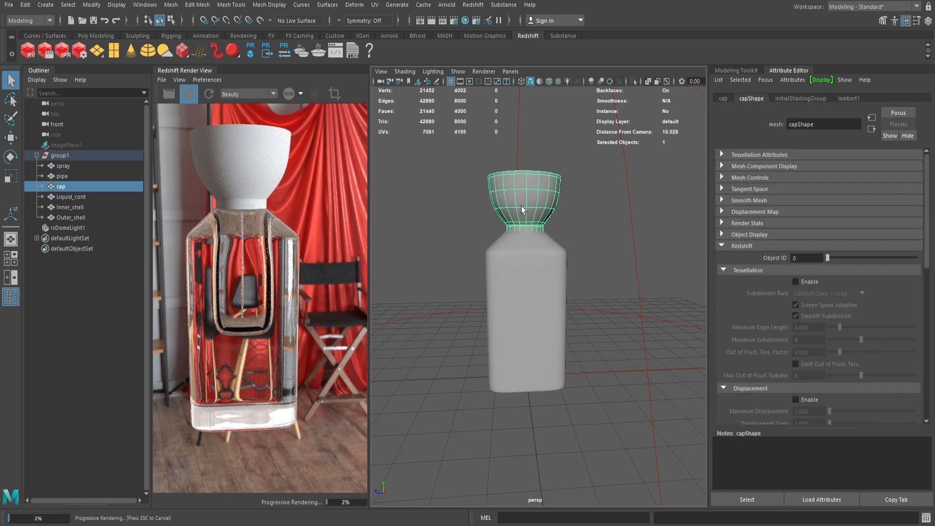
right_click_drag(521, 209, 522, 423)
left_click(337, 261)
left_click(410, 271)
left_click_drag(831, 125, 719, 127)
type("cap")
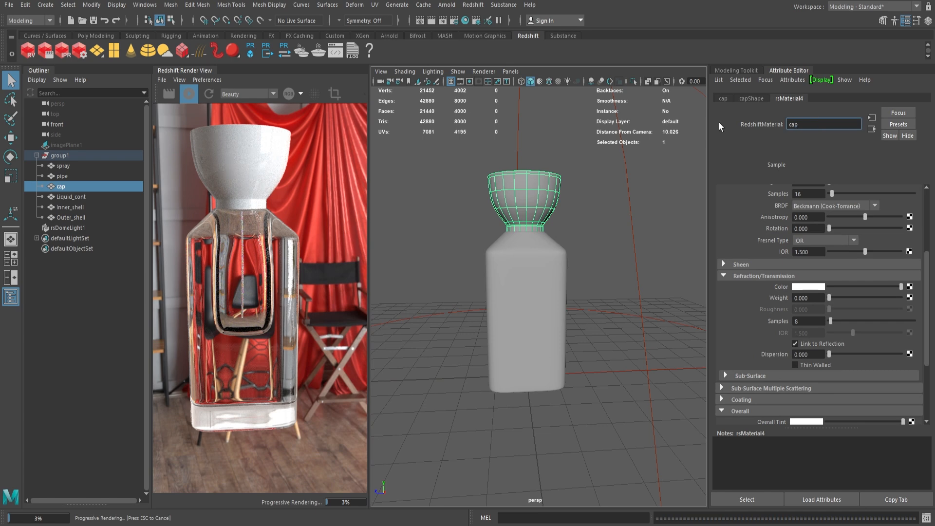
type("mtrl")
key("Return")
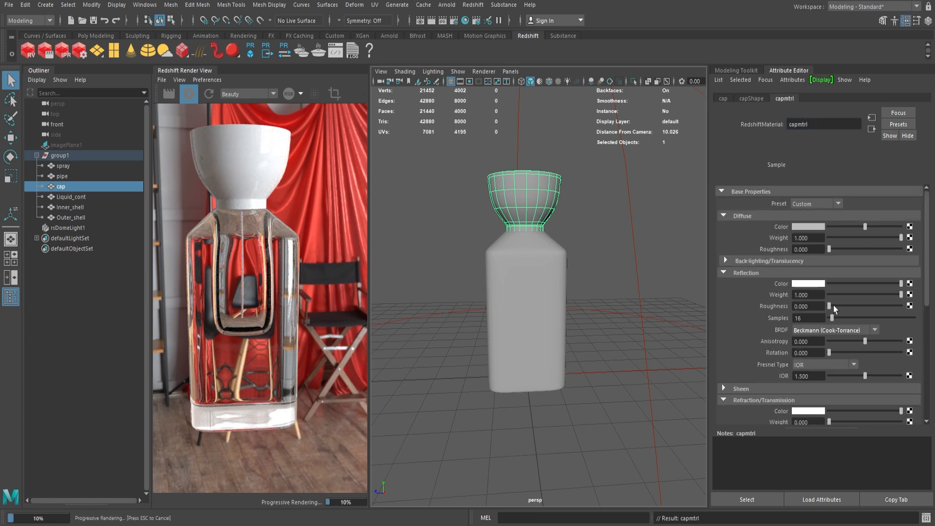
- Set the reflection roughness of the cap material to 0.4
left_click_drag(814, 306, 749, 306)
type("0.4")
key("Return")
- Assign a new Redshift Material with the Plastic preset to the spray and darken its diffuse color to near black
left_click(63, 166)
right_click_drag(526, 199, 524, 462)
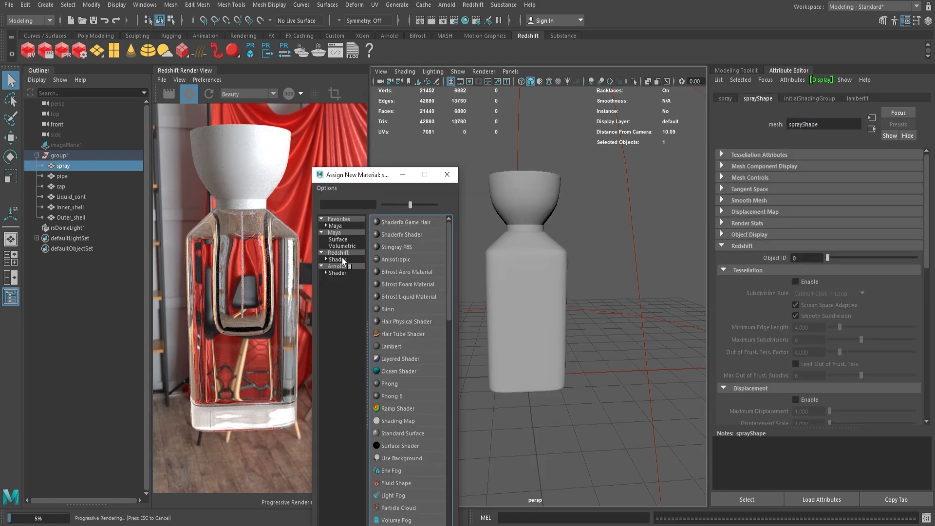
left_click(342, 260)
left_click(410, 271)
left_click(816, 204)
left_click(848, 230)
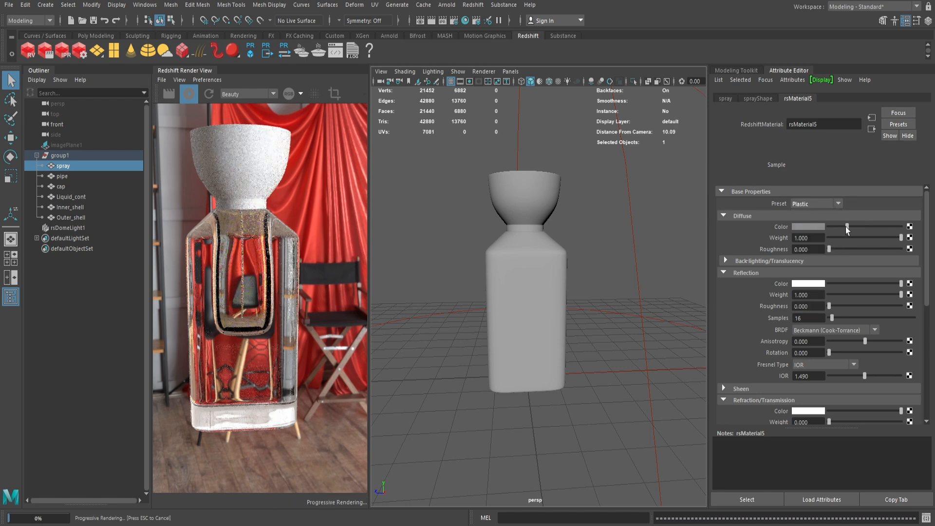
left_click_drag(847, 227, 833, 228)
- Move the cap straight up off the bottle to expose the spray nozzle, and select the nozzle
left_click(526, 202)
key("w")
left_click_drag(525, 158, 525, 91)
left_click(519, 217)
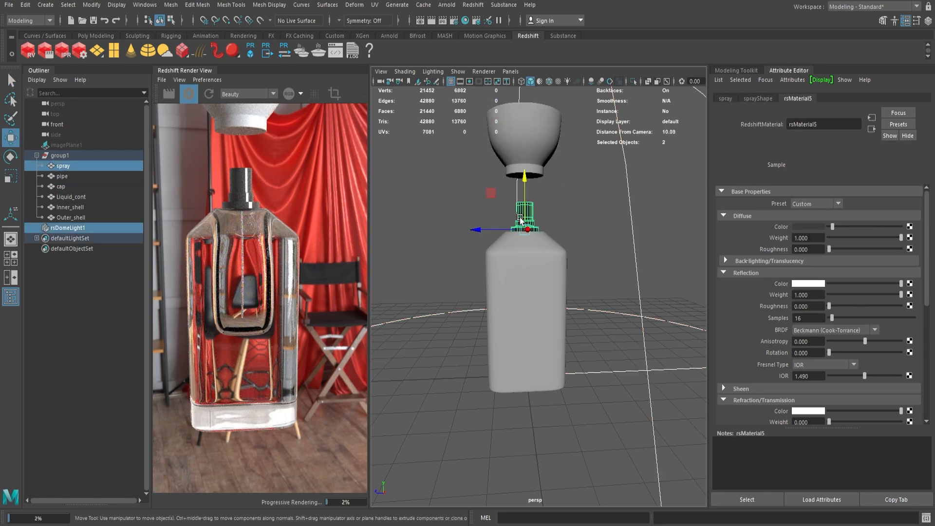
- Raise the spray material's reflection roughness to 0.295 and give the liquid material a golden-yellow color
left_click(520, 220)
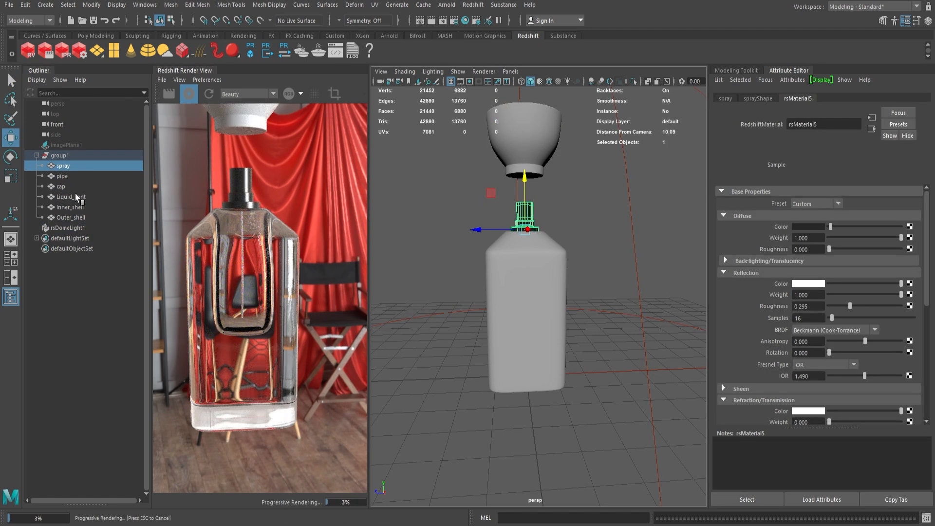
left_click(71, 196)
left_click(806, 227)
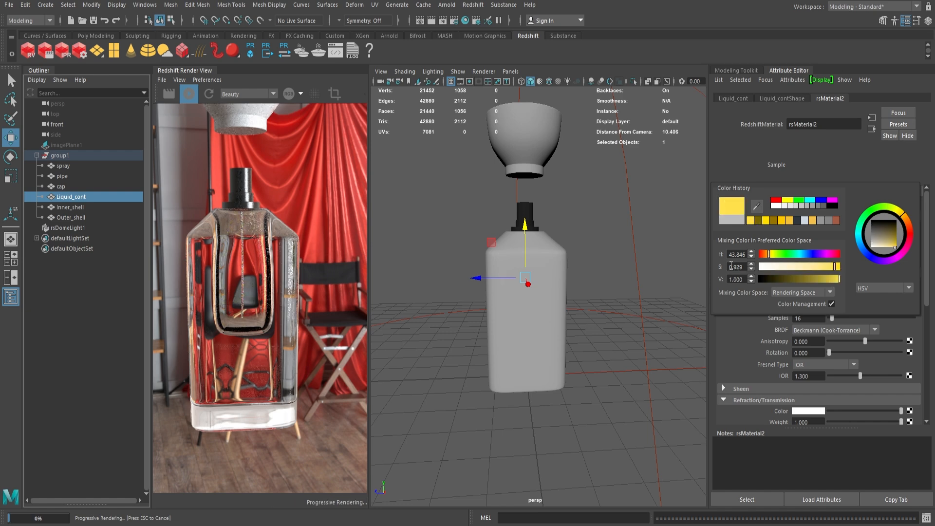
scroll(838, 241, "down", 5)
left_click(816, 256)
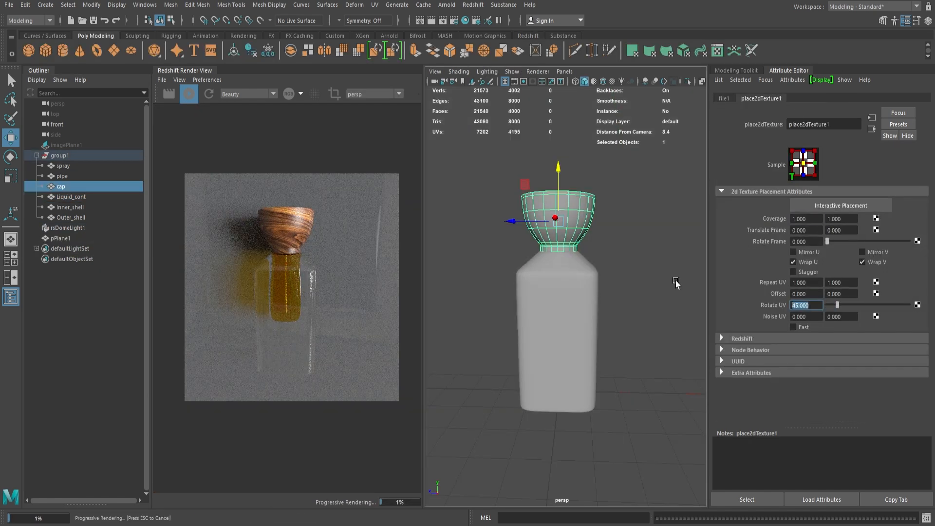
- Set the UV rotation of the cap's wood texture to 35 degrees
type("35")
key("Return")
left_click_drag(827, 241, 572, 283)
key("ctrl+z")
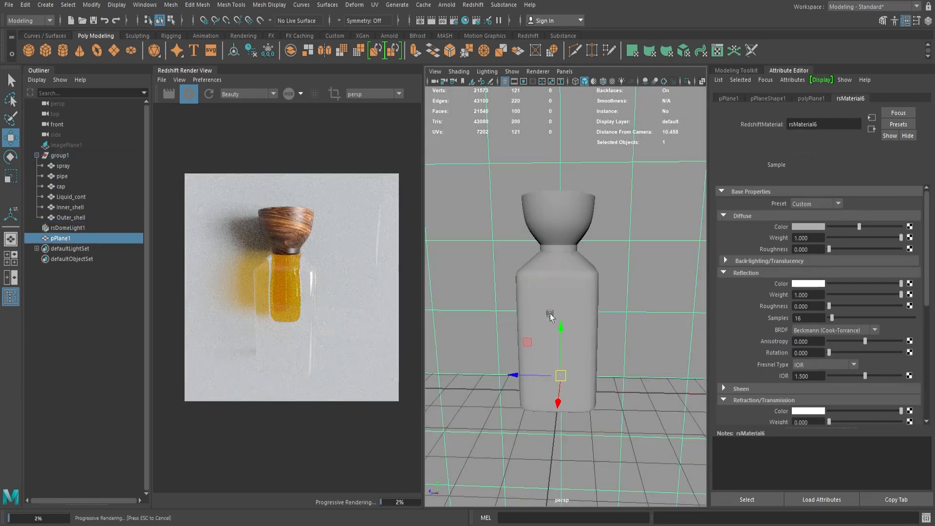
- Map the liquid's refraction color with a smooth U Ramp from golden yellow to light blue
left_click(550, 314)
left_click(71, 196)
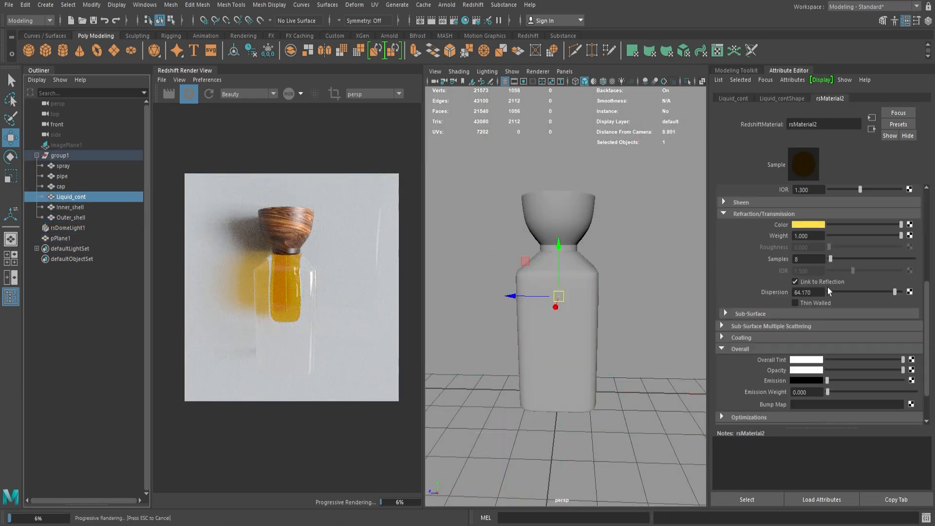
left_click(808, 225)
left_click(810, 224)
left_click_drag(768, 248, 822, 262)
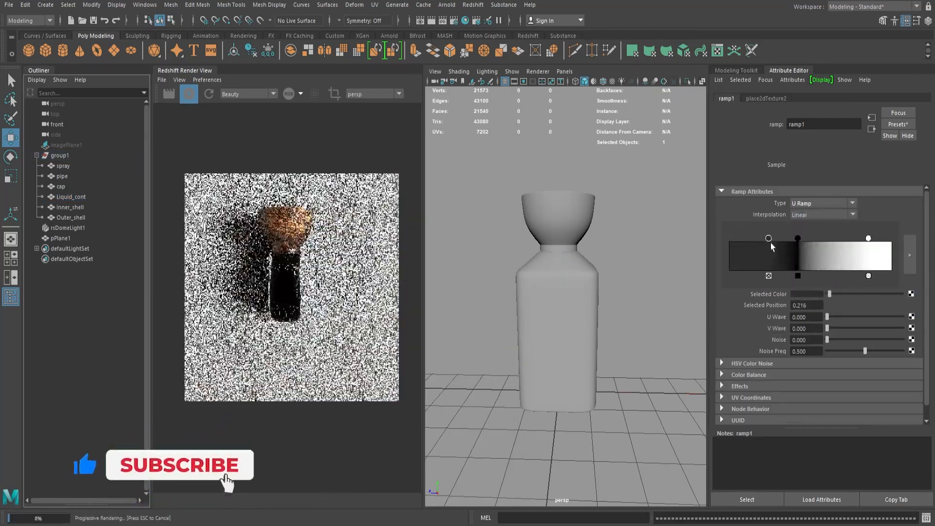
left_click(825, 208)
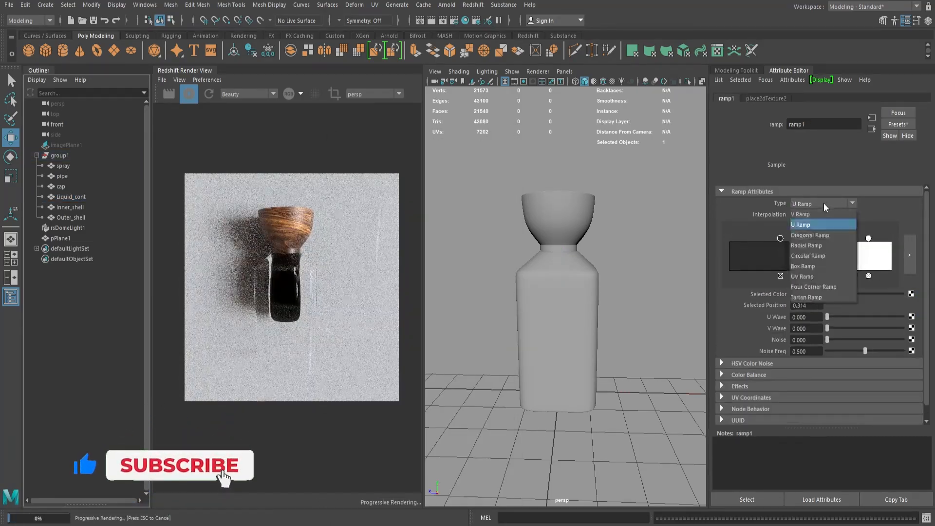
left_click(823, 224)
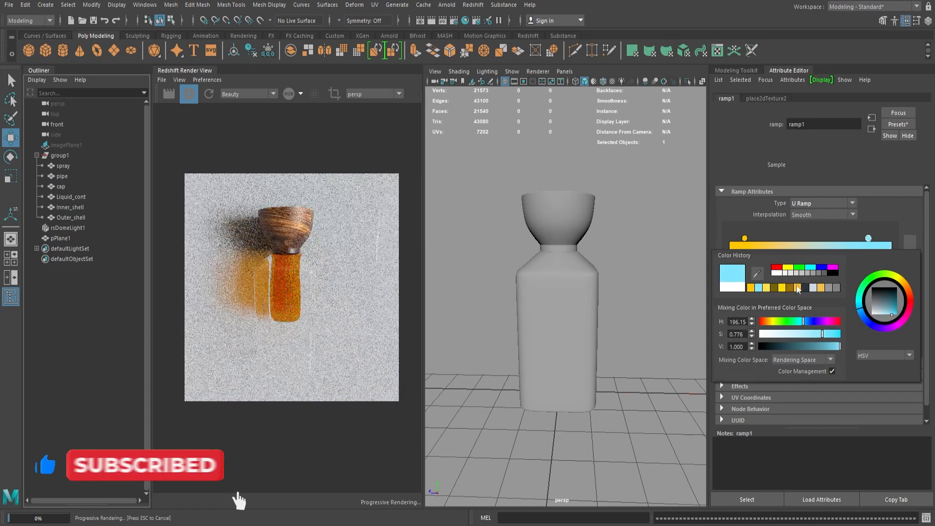
- Move the ramp's light-blue handle to the far end and the yellow one to 0.740, and stop the live render
left_click_drag(869, 239, 896, 241)
left_click_drag(744, 238, 849, 240)
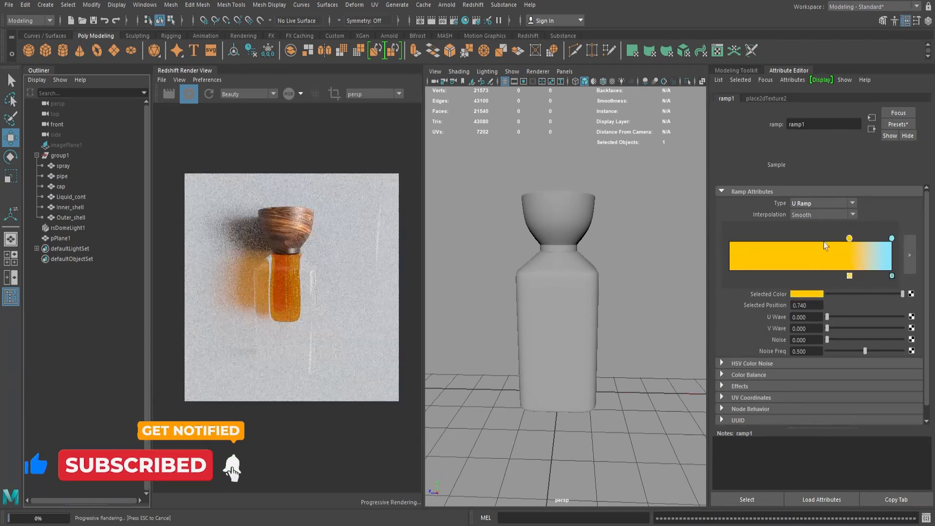
left_click(189, 94)
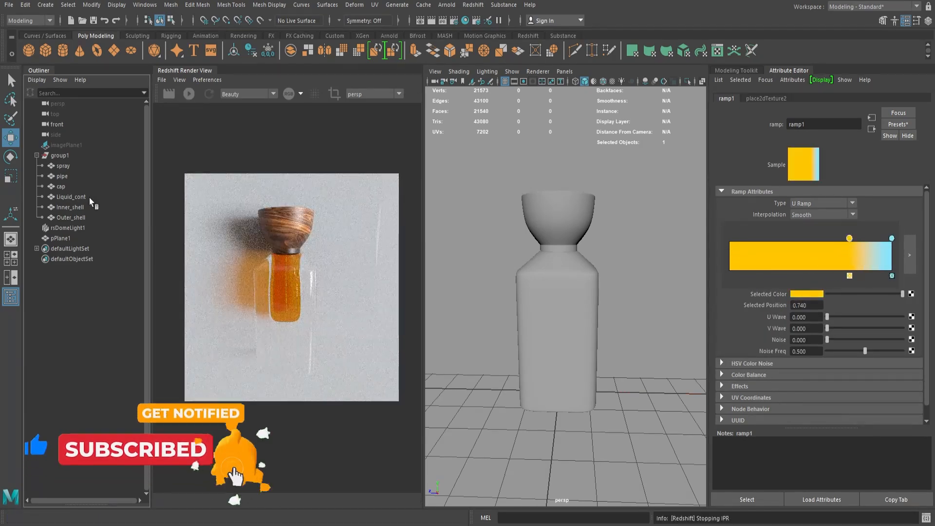
- Isolate the liquid mesh, give it a planar UV projection and open the UV editing tools
left_click(71, 196)
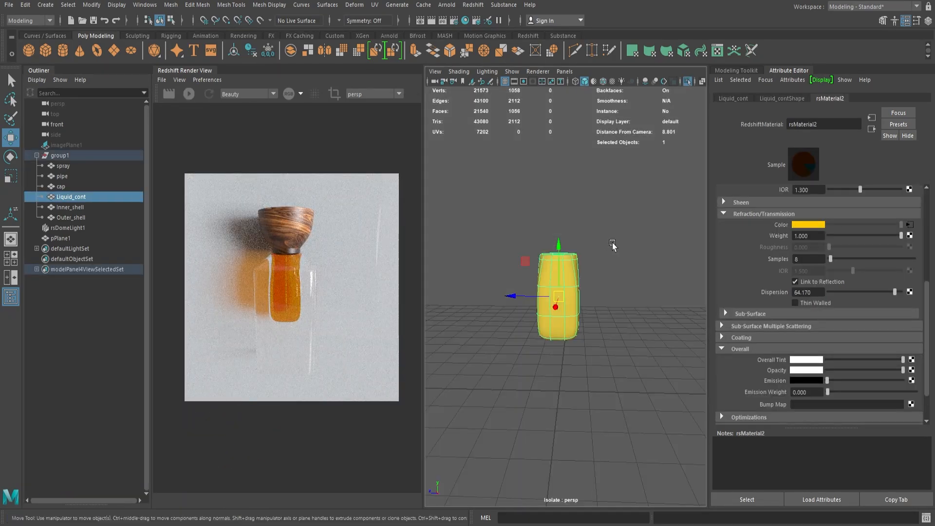
left_click(374, 5)
left_click(399, 23)
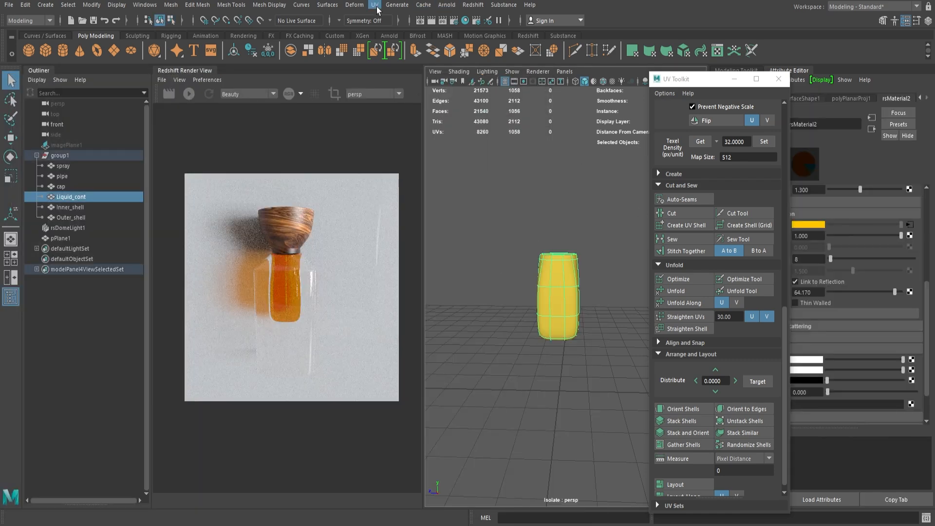
- Cut UV seams around the liquid's top and bottom rims and down one side with the 3D Cut and Sew UV Tool
left_click(375, 5)
left_click(409, 187)
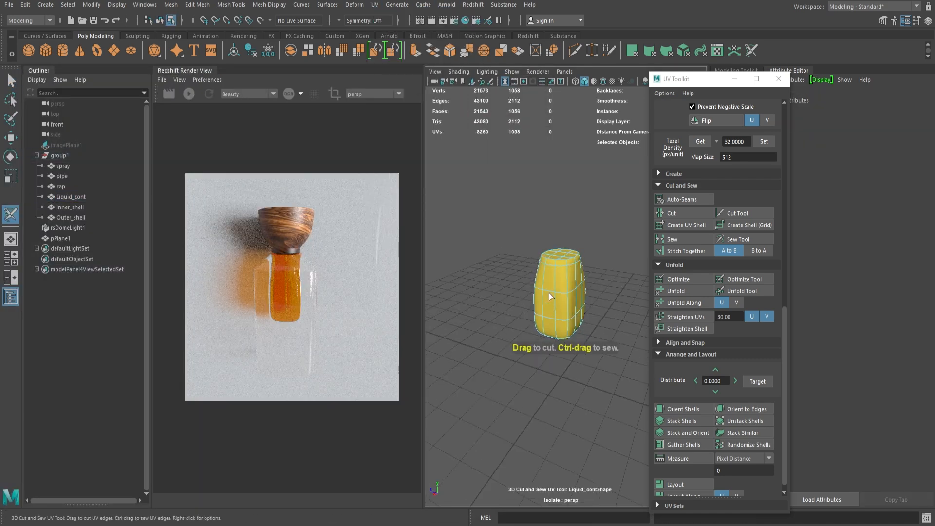
right_click_drag(549, 293, 597, 293, "alt")
double_click(597, 204)
left_click_drag(597, 214, 571, 287, "alt")
double_click(571, 294)
left_click_drag(571, 341, 587, 293, "alt")
double_click(592, 382)
right_click_drag(591, 395, 555, 389, "alt")
double_click(562, 336)
left_click_drag(555, 365, 548, 414, "alt")
key("q")
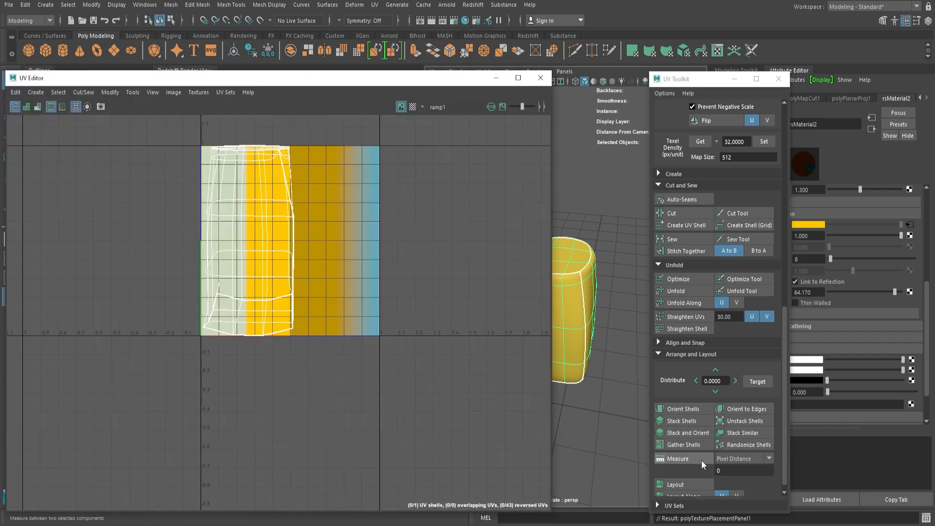
- Remap the liquid's body with a cylindrical UV projection and lay out all its UV shells
left_click(675, 485)
left_click(375, 5)
left_click(401, 88)
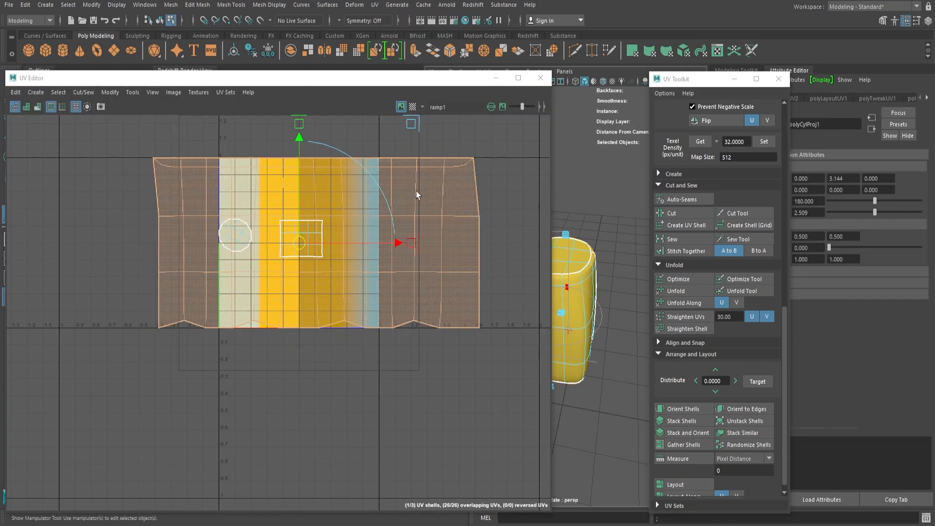
left_click(694, 483)
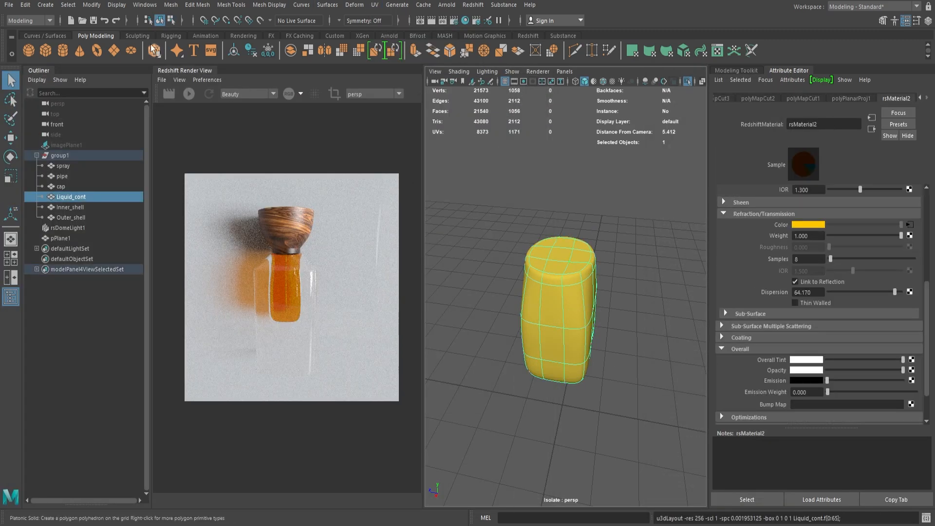
- Bring back the full scene, create a camera facing the bottle and restart the live render through it
key("ctrl+1")
scroll(526, 219, "down", 6)
key("w")
key("e")
left_click_drag(553, 363, 634, 313)
left_click(190, 94)
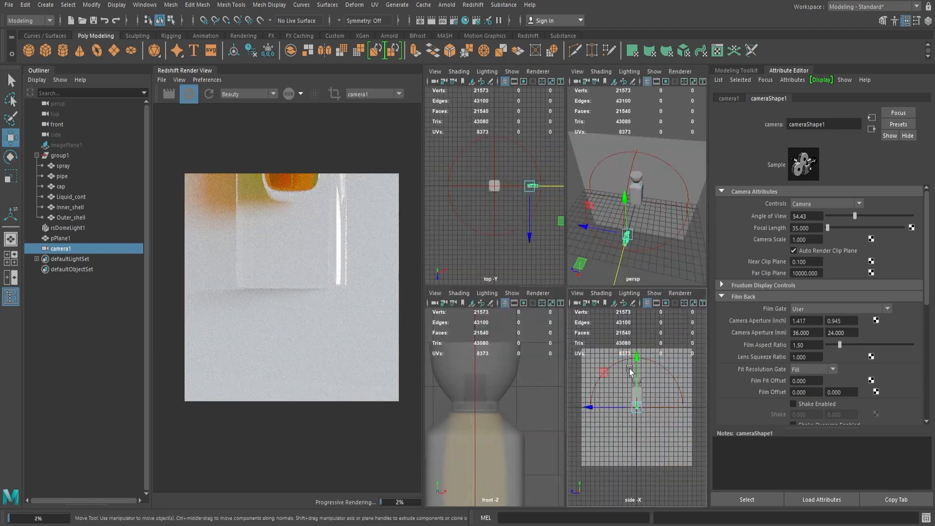
- Set the new camera's focal length to 85 and move it back to frame the bottle
scroll(641, 227, "down", 5)
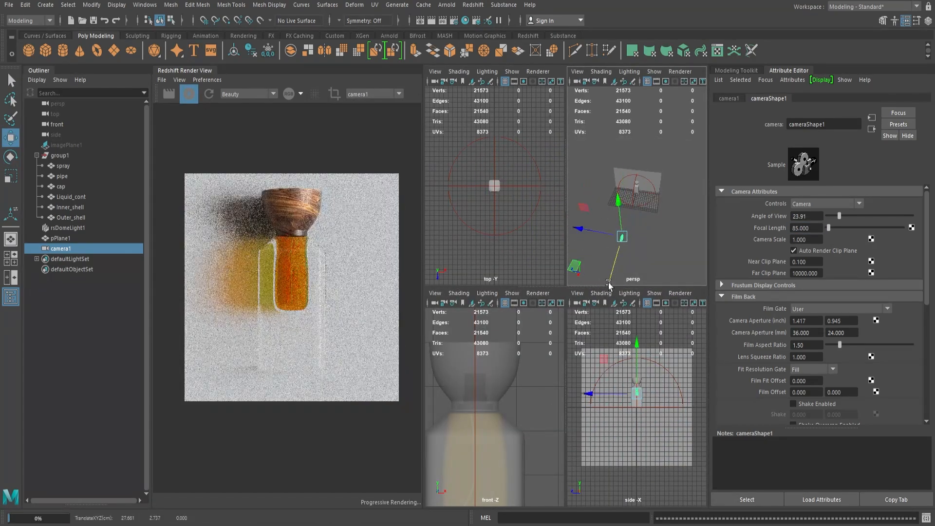
left_click(668, 233)
key("space")
scroll(618, 320, "up", 8)
- Isolate the liquid mesh and scale it wider so it fills more of the inner shell
left_click(71, 196)
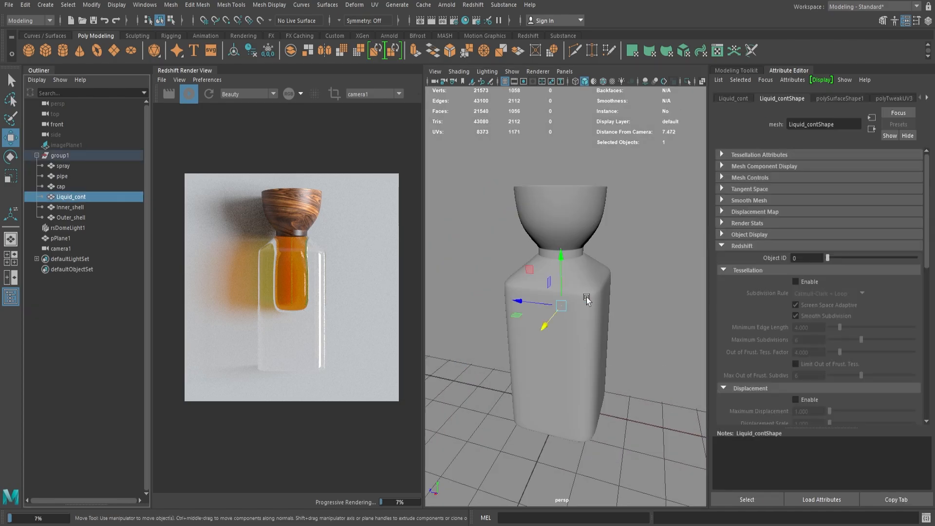
key("ctrl+1")
key("r")
left_click_drag(524, 312, 584, 322)
scroll(584, 321, "down", 5)
- Rescale the vertices at the liquid's top and bottom ends to refine its outline
key("F9")
left_click_drag(516, 233, 619, 266)
scroll(624, 330, "up", 4)
left_click_drag(626, 385, 506, 353)
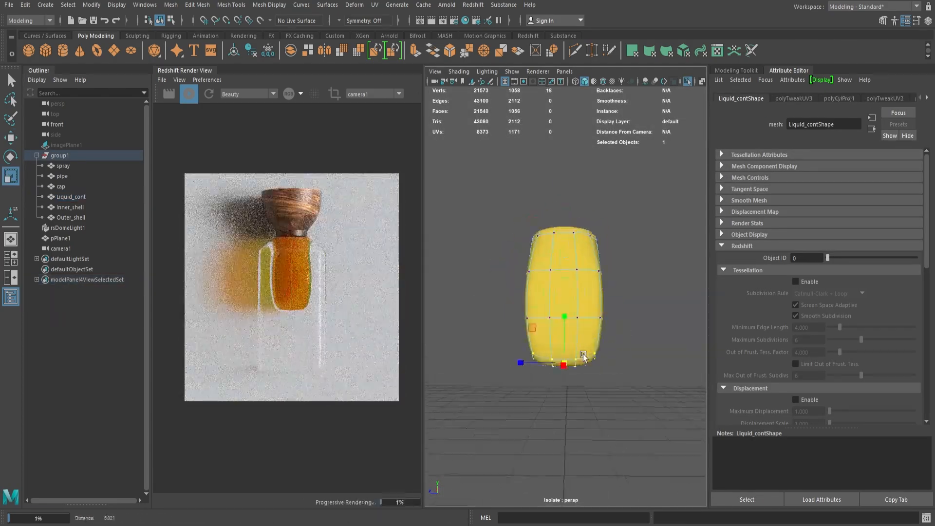
left_click_drag(564, 365, 548, 364)
key("F8")
- Return to the full scene and inspect the material attributes of the cap and the outer glass shell
left_click(63, 186)
key("ctrl+1")
key("w")
right_click_drag(572, 161, 580, 341)
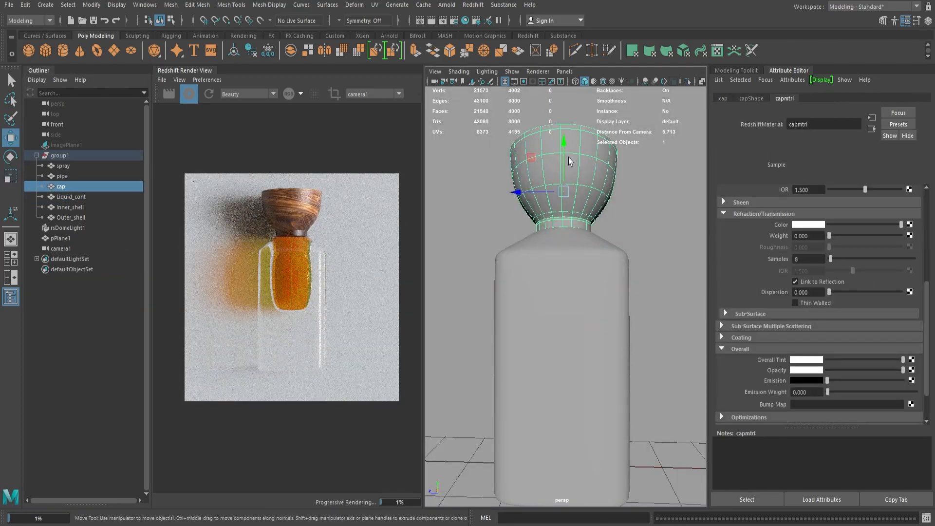
scroll(820, 264, "up", 8)
left_click(560, 248)
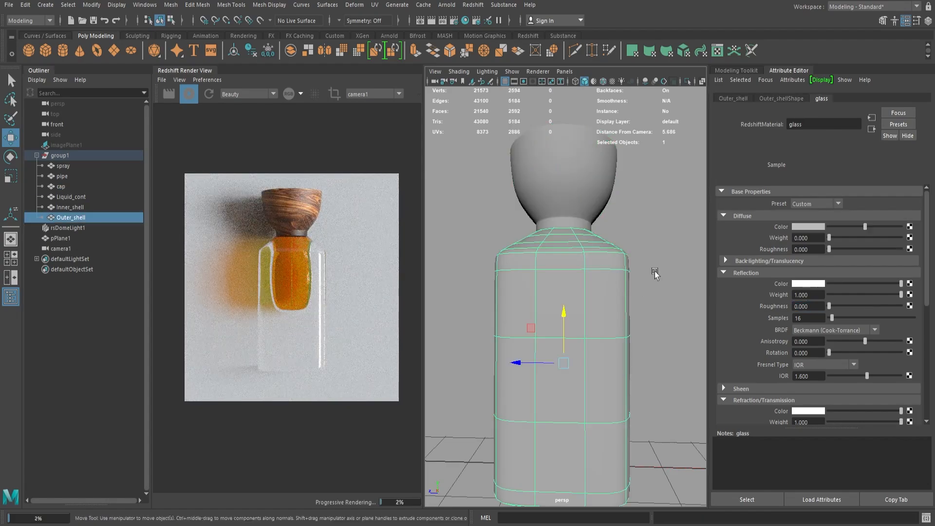
left_click(653, 272)
- Change the liquid's color ramp to a V Ramp with golden yellow at the start and light blue at position 0.371
left_click(70, 197)
left_click(910, 411)
left_click_drag(848, 238, 777, 238)
left_click(823, 203)
left_click(810, 214)
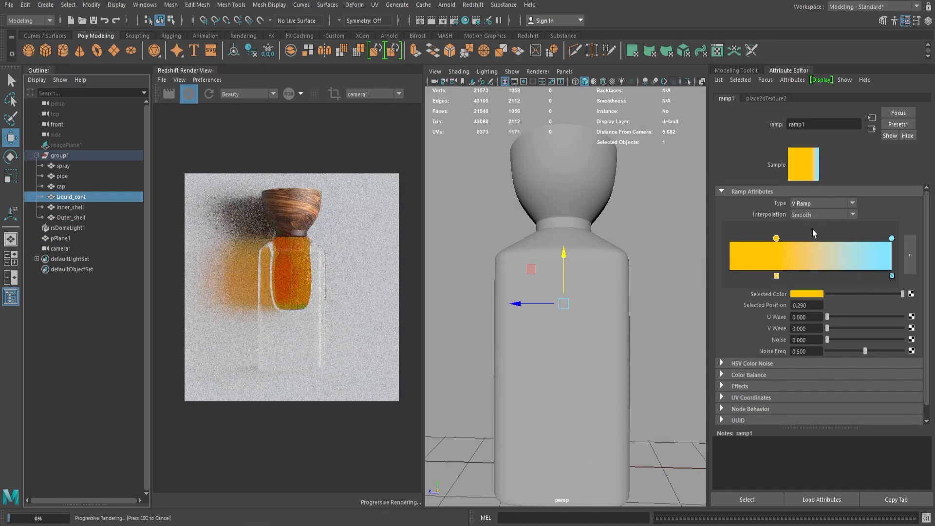
left_click_drag(892, 238, 790, 239)
left_click(729, 238)
left_click(776, 276)
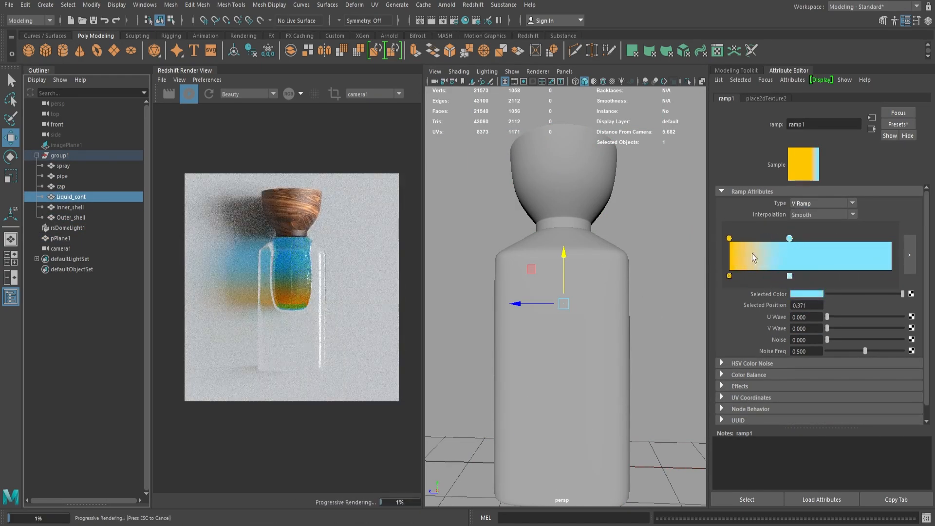
- Lighten the ramp's blue handle, recolor the start handle to pale blue and move the blue handle to position 0.545
left_click(818, 294)
left_click_drag(799, 331, 779, 336)
left_click(729, 238)
left_click(812, 295)
left_click(764, 293)
left_click_drag(789, 238, 818, 241)
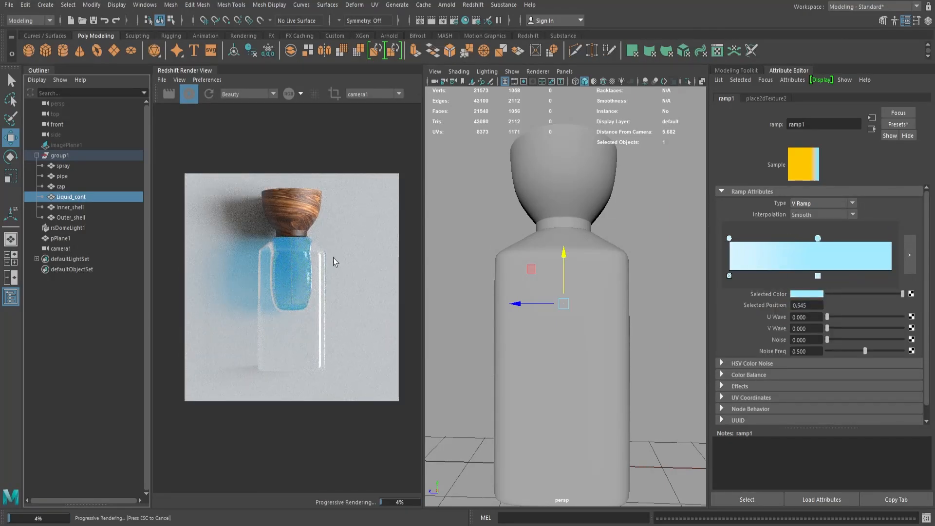
- Recolor the ramp's blue handle to turquoise with hue 168.46 and saturation 0.763, and move it to position 0.629
left_click(814, 293)
left_click_drag(802, 322, 823, 341)
left_click(819, 295)
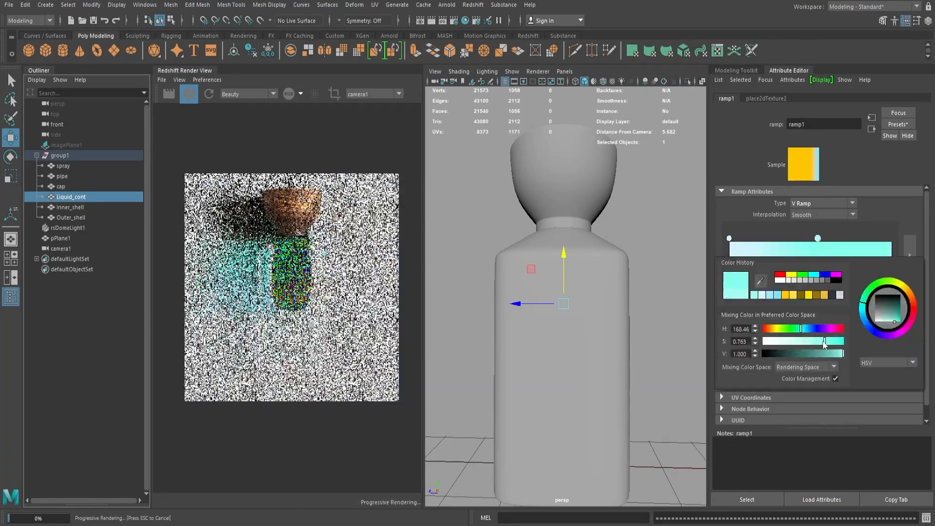
left_click_drag(819, 239, 832, 239)
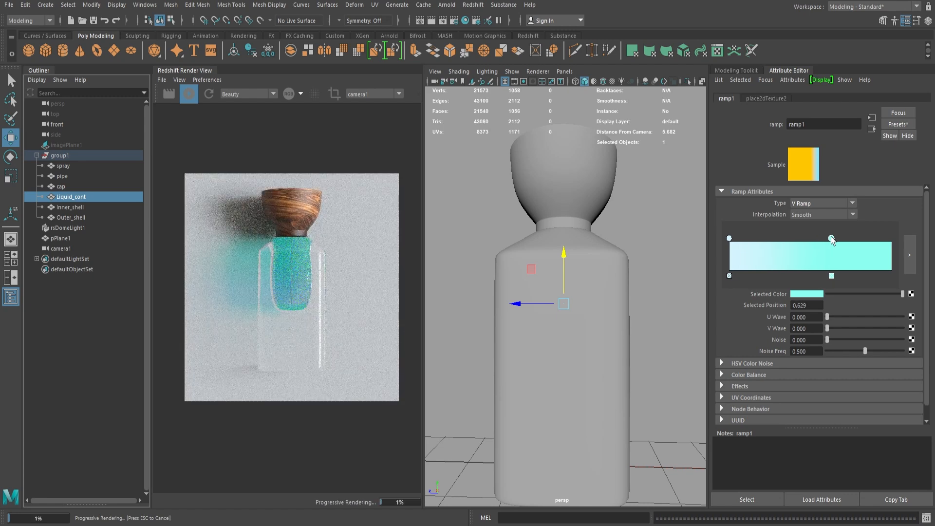
- Delete the upright backdrop plane behind the bottle
left_click(607, 363)
left_click(652, 305)
right_click_drag(652, 305, 507, 134, "alt")
left_click_drag(579, 267, 539, 303, "alt")
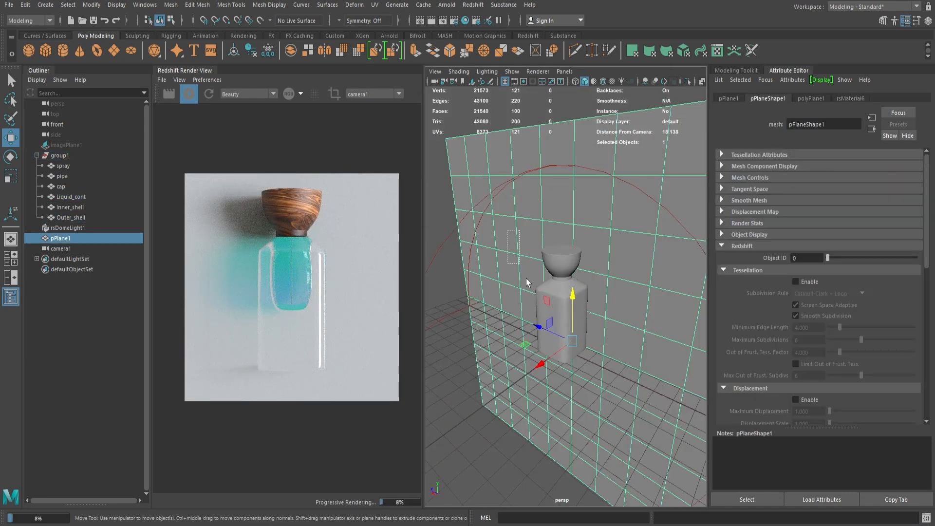
key("Delete")
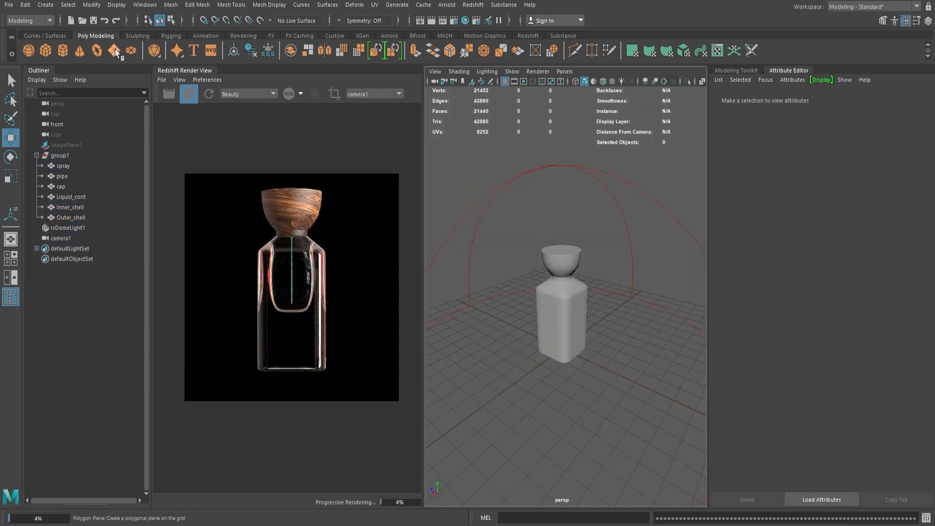
- Create a new horizontal polygon plane under the bottle and scale it uniformly to about 17.7
key("ctrl+z")
key("r")
left_click_drag(555, 348, 746, 360)
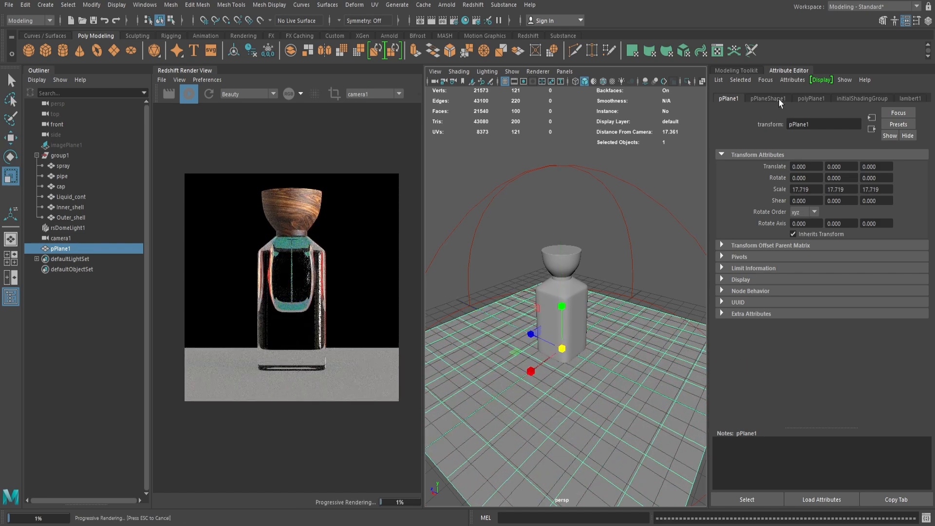
- Set the ground plane's width and height subdivisions to 1
left_click(805, 99)
type("1")
key("Tab")
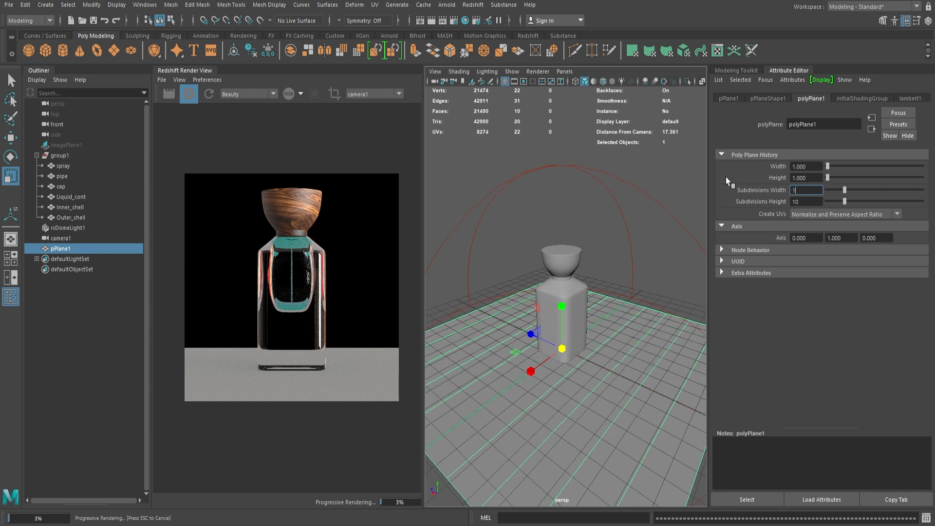
type("1")
key("Return")
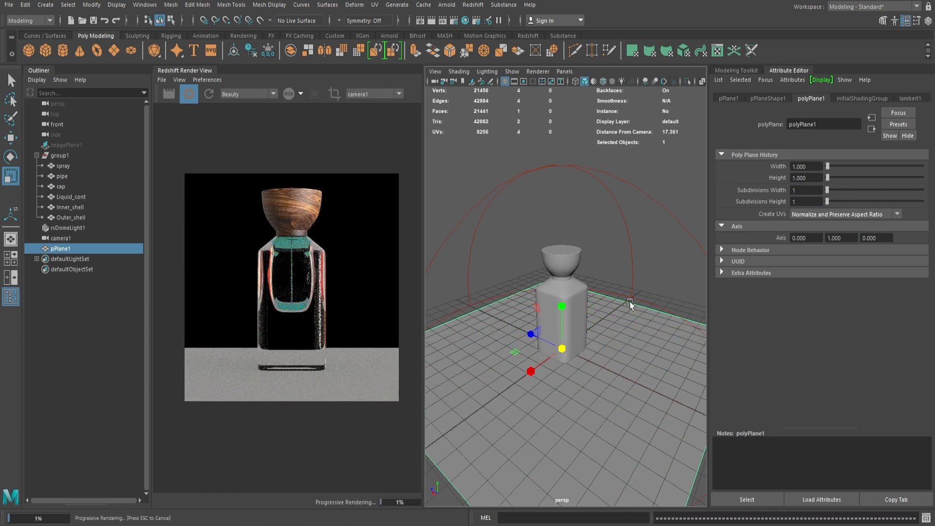
- Extrude the ground plane's rear edge straight up to form a tall backdrop wall behind the bottle
right_click(644, 310)
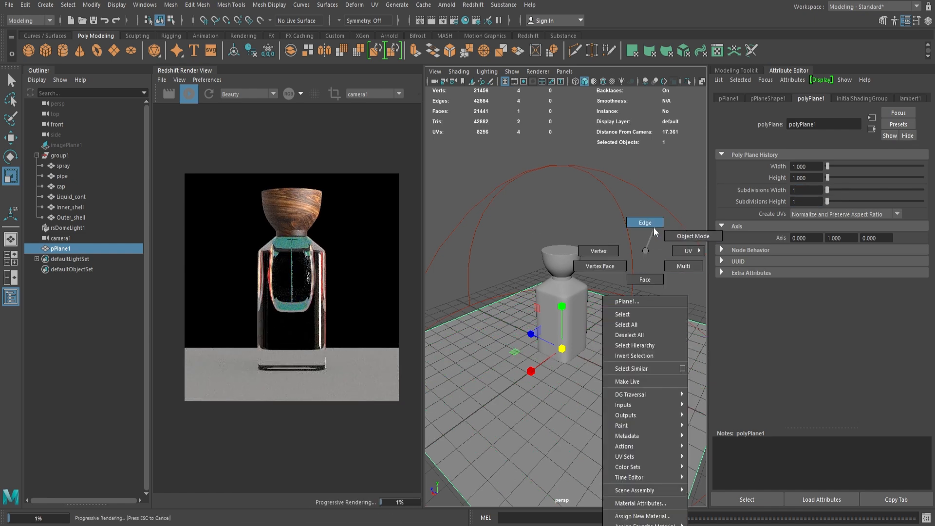
right_click_drag(675, 235, 676, 236)
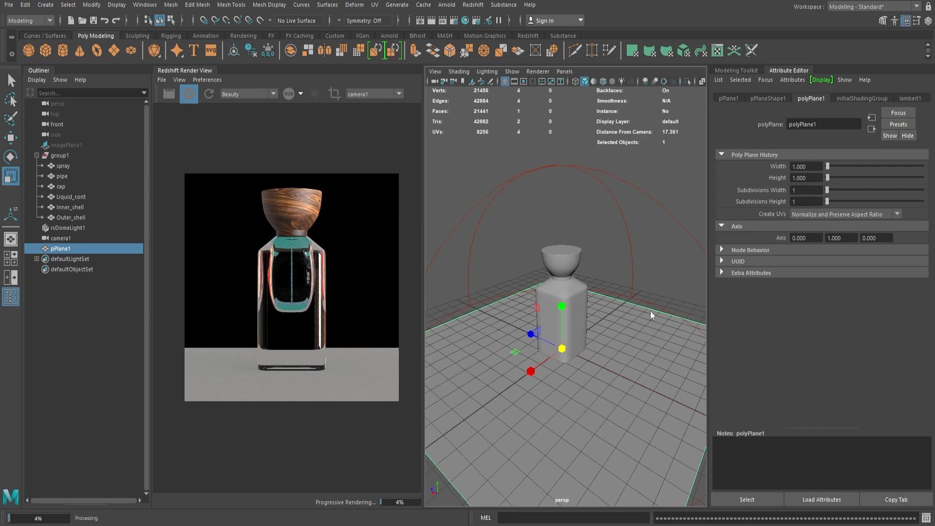
right_click_drag(650, 310, 649, 225)
left_click(642, 306)
key("w")
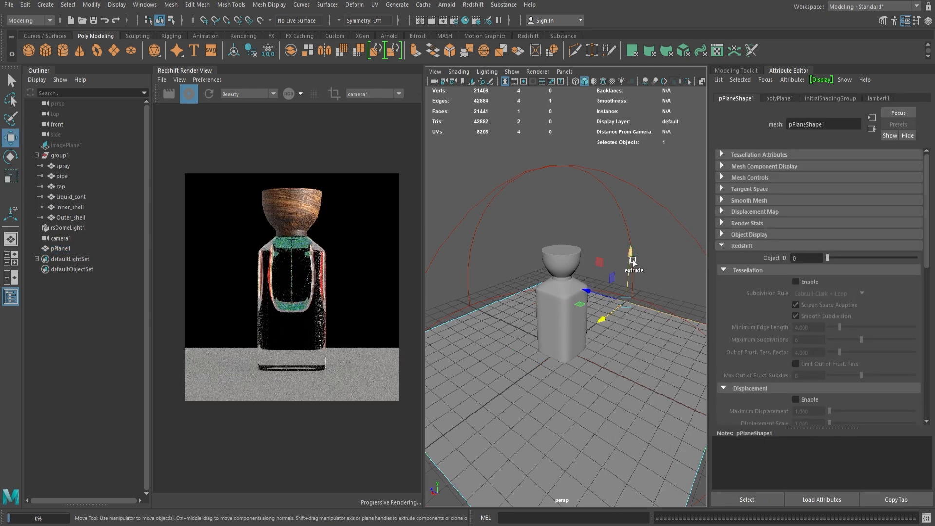
left_click_drag(635, 258, 644, 0, "shift")
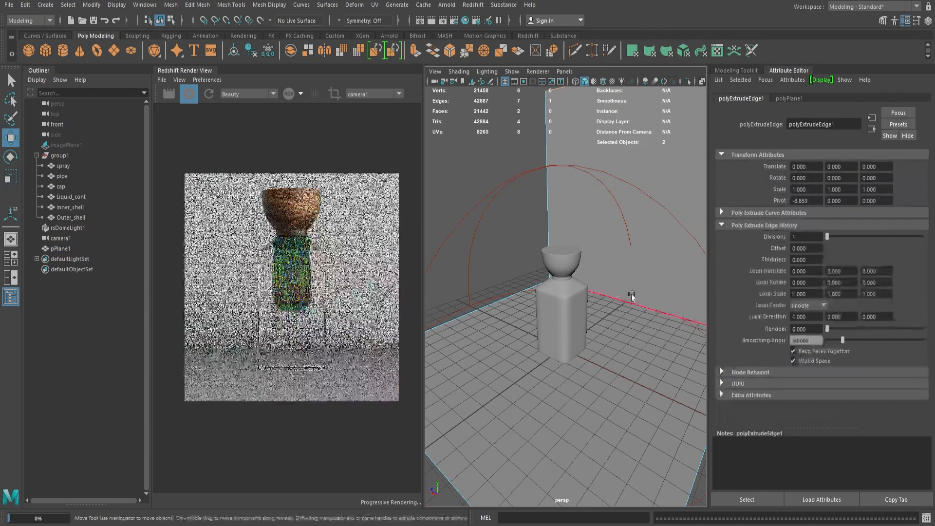
- Bevel the edge where the backdrop wall meets the floor, with a fraction of 0.232 and 2 segments
right_click_drag(638, 250, 640, 225)
right_click(643, 251)
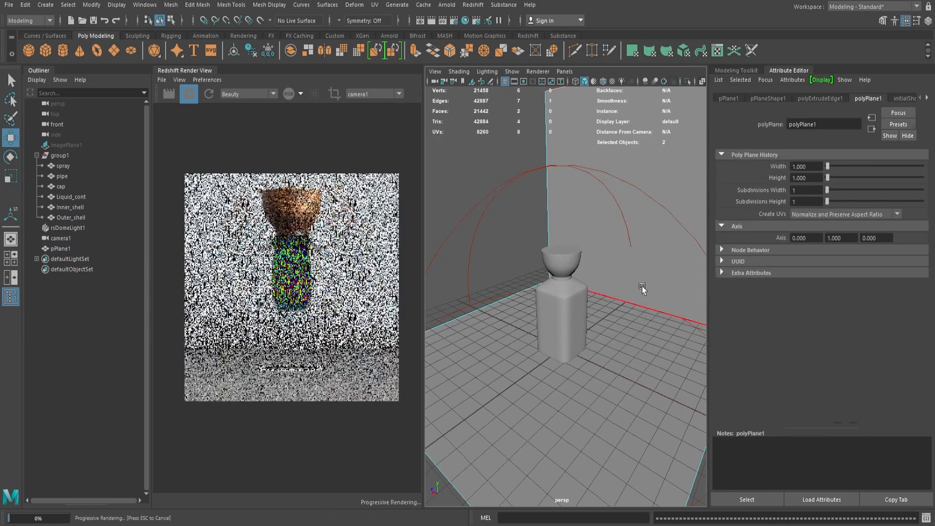
left_click(642, 297)
key("ctrl+b")
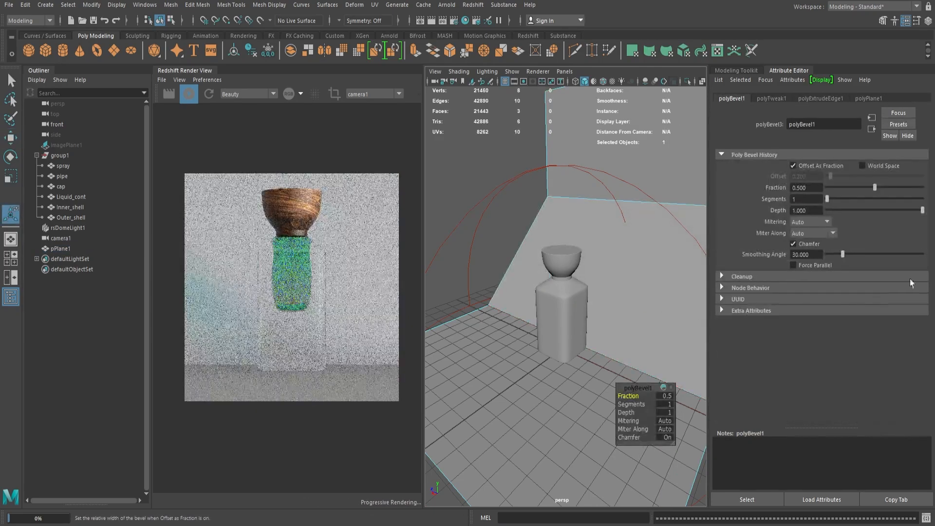
left_click_drag(861, 190, 835, 198)
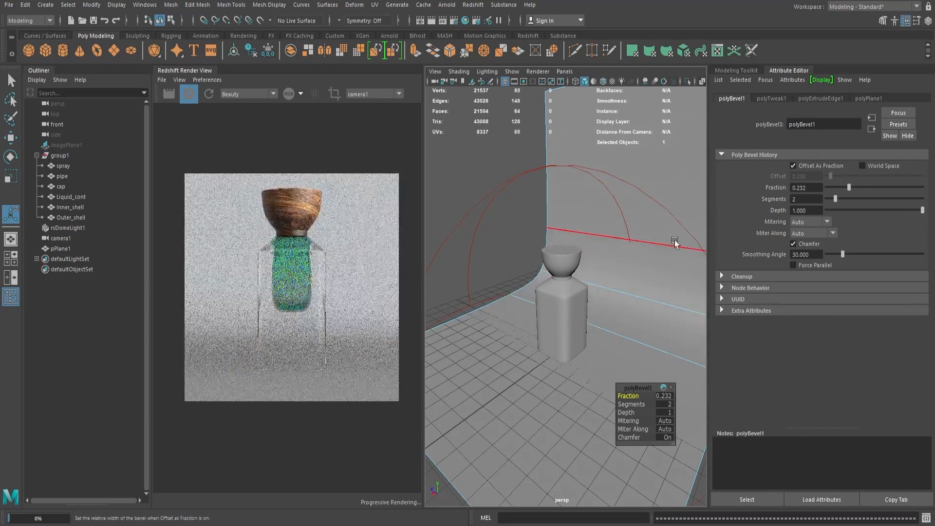
- Move the whole backdrop in the front view to about -0.484 in X and -0.051 in Y, under the bottle's base
right_click_drag(674, 243, 703, 223)
key("w")
key("space")
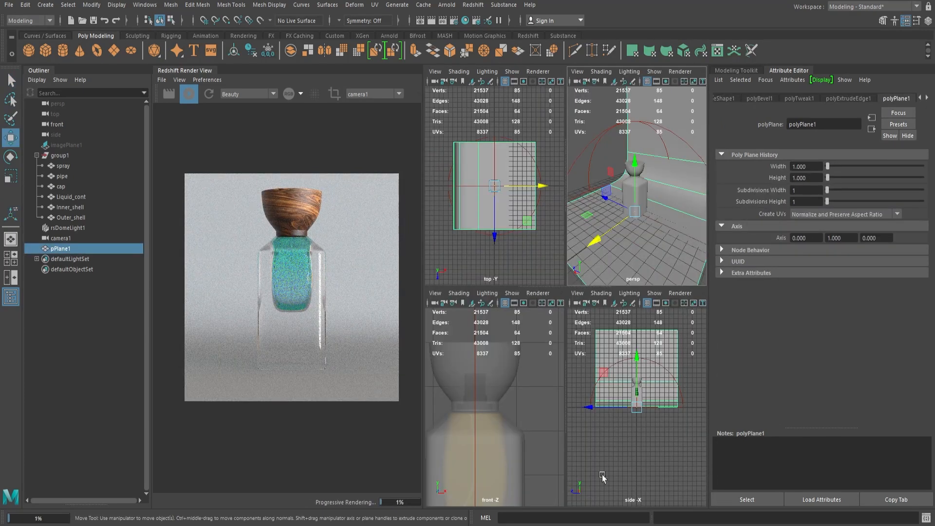
key("space")
scroll(572, 351, "up", 5)
key("space")
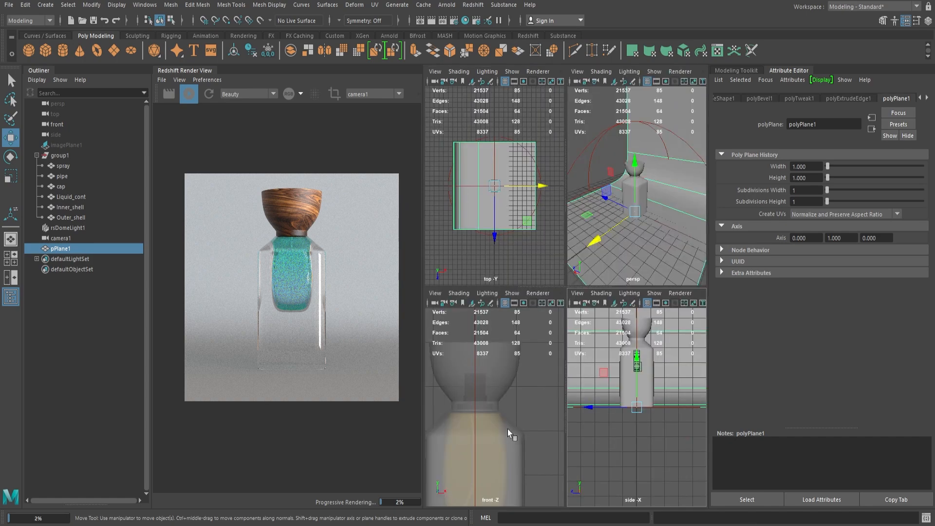
key("space")
scroll(492, 422, "down", 8)
middle_click_drag(476, 415, 495, 357, "alt")
scroll(497, 358, "up", 4)
left_click_drag(567, 379, 554, 379)
left_click_drag(502, 331, 501, 332)
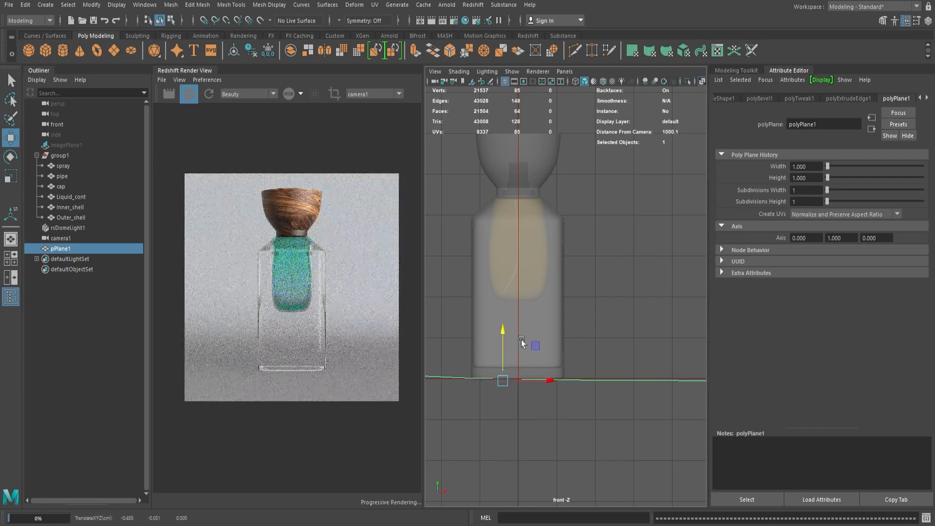
left_click_drag(560, 380, 547, 381)
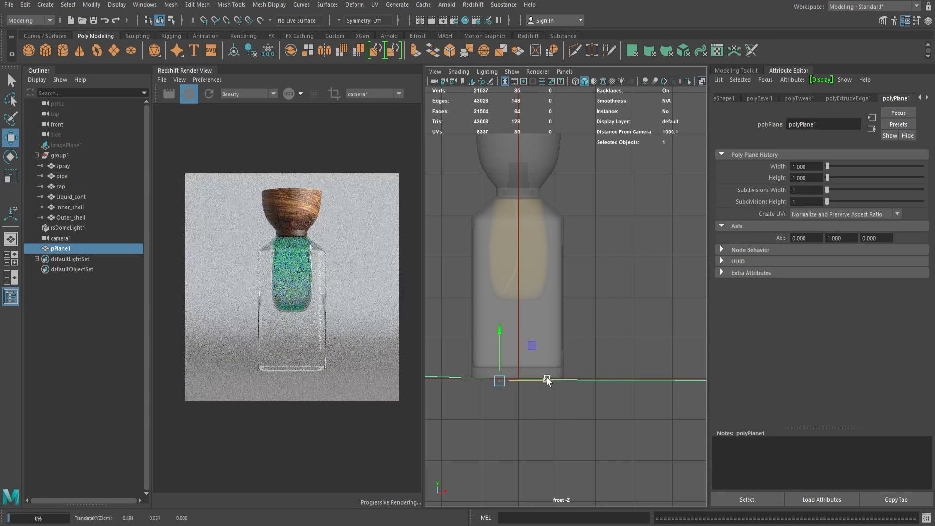
left_click(630, 268)
key("space")
key("space")
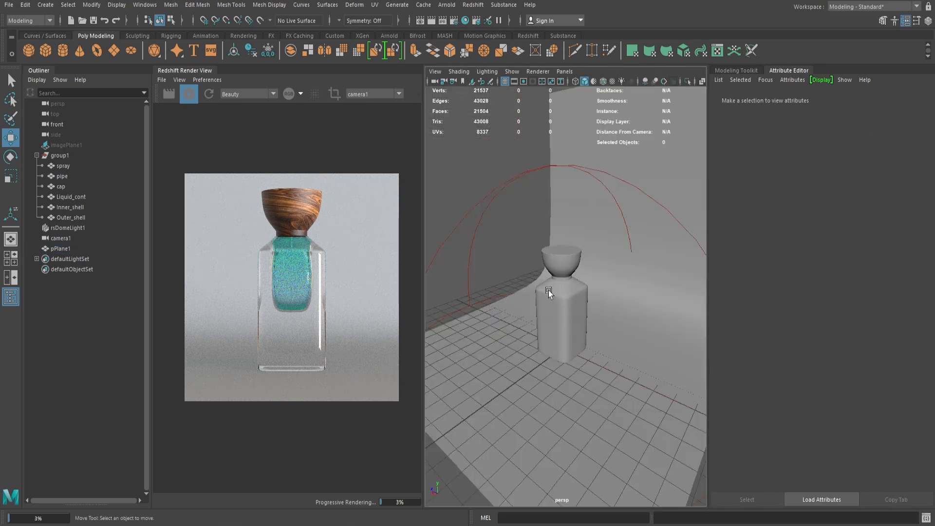
- Rotate the dome light about its vertical axis to change how the HDRI lights the bottle
left_click(635, 242)
key("e")
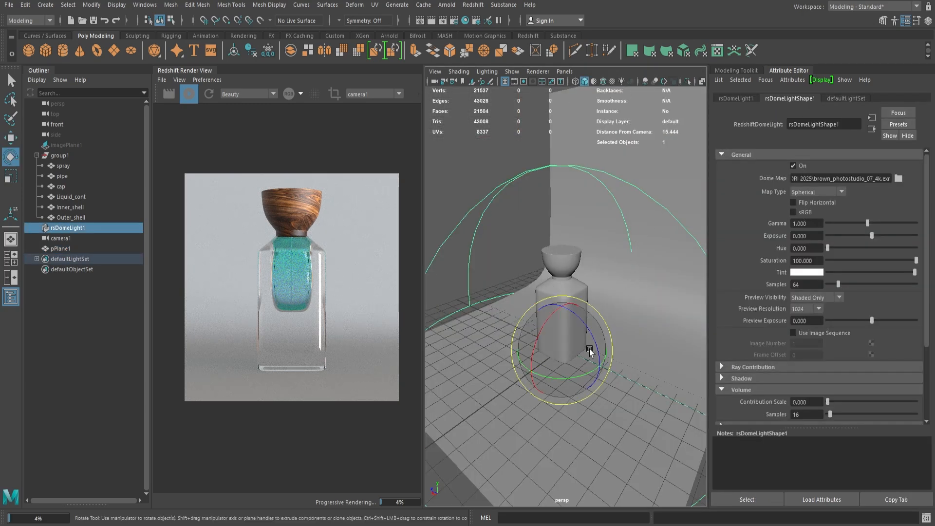
left_click_drag(585, 375, 559, 382)
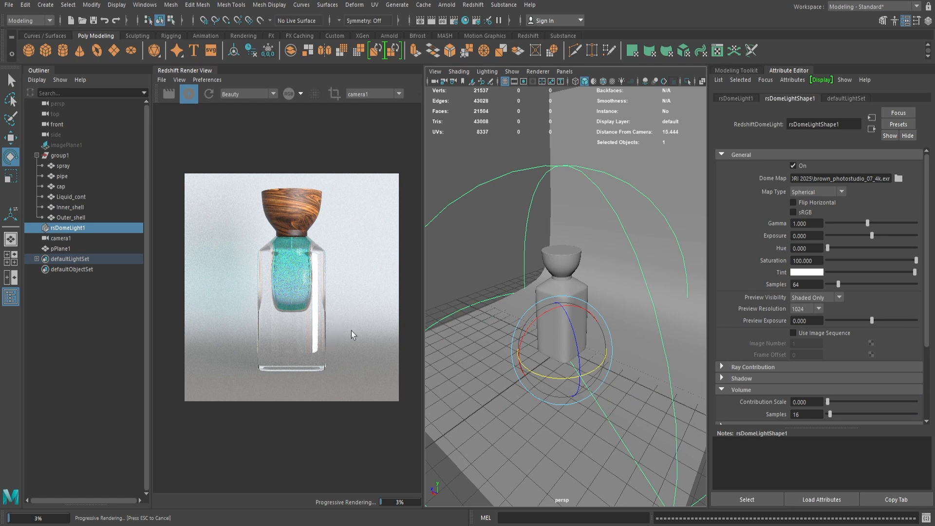
- Set the reflection roughness of the outer shell's glass material to 0.1
left_click(549, 290)
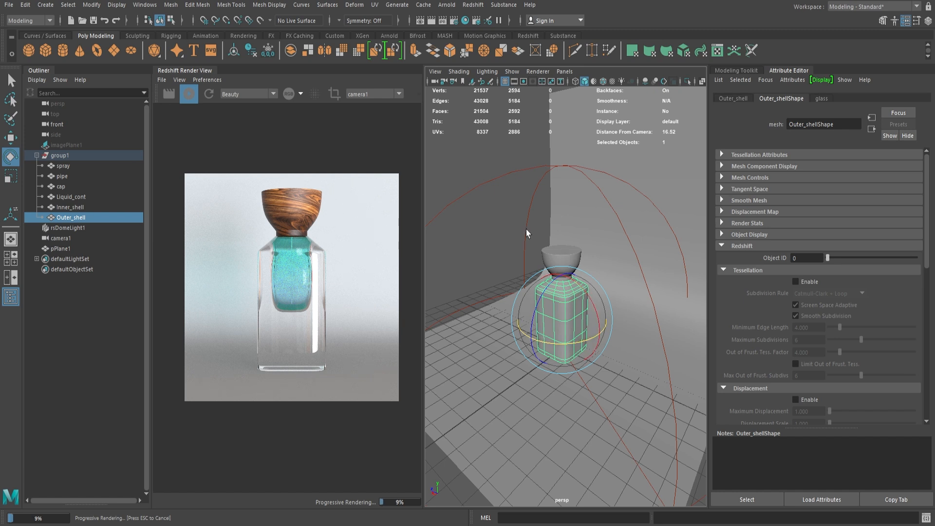
left_click(823, 99)
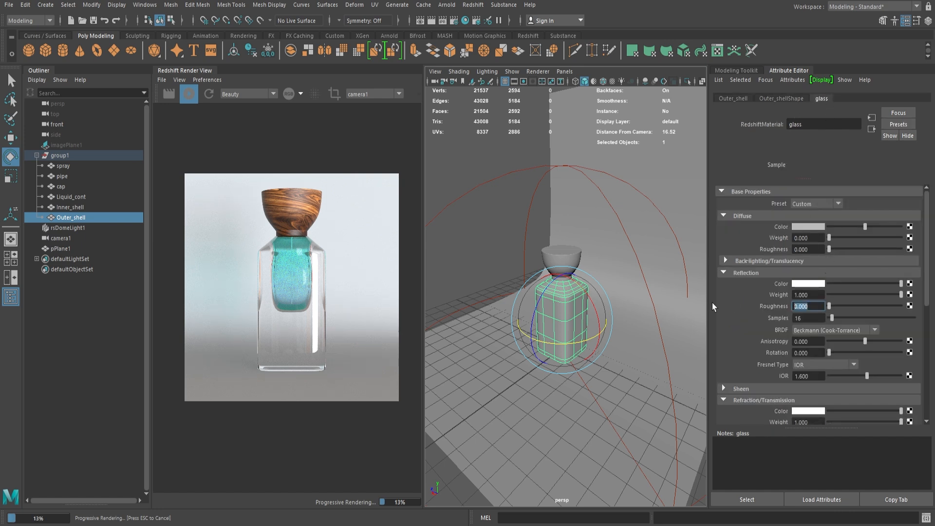
type("0.1")
key("Return")
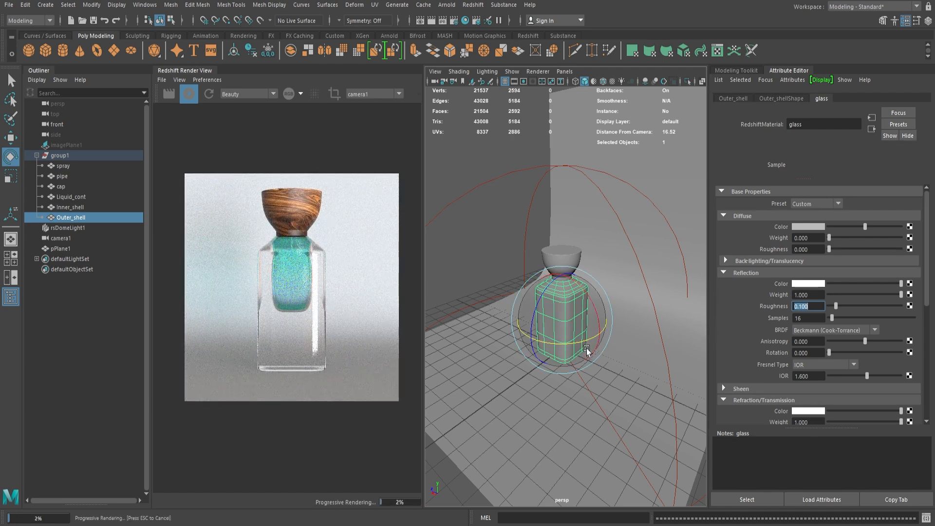
- Apply a planar UV projection to the backdrop from the camera, viewing it from the front and slightly above
left_click(652, 295)
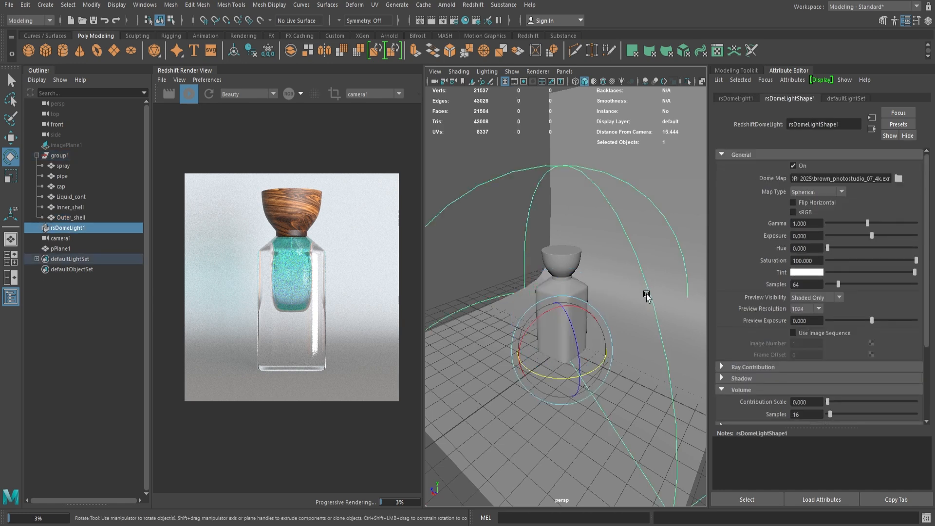
left_click(375, 6)
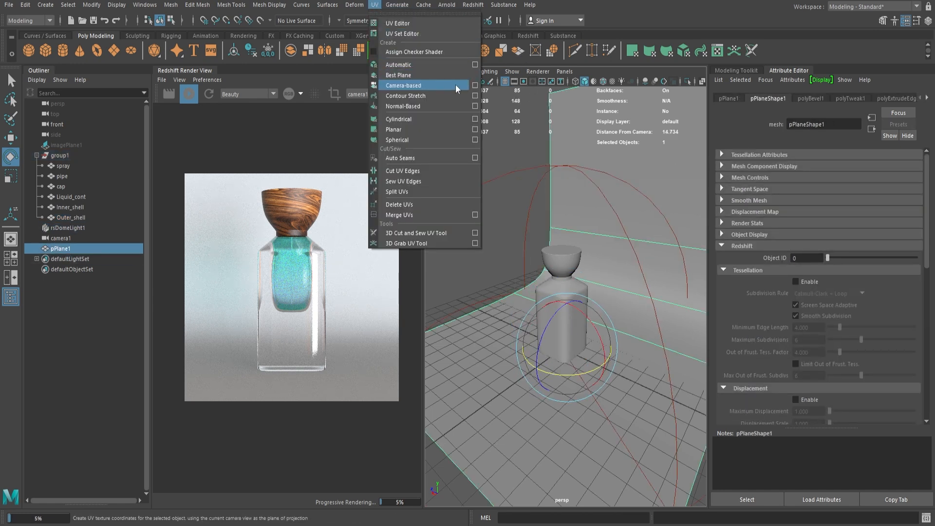
left_click(474, 131)
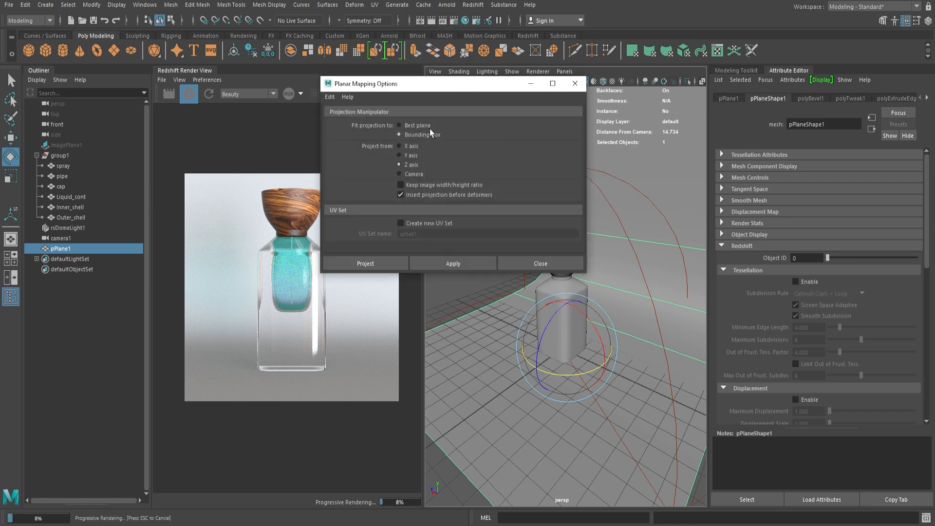
left_click_drag(546, 321, 540, 368, "alt")
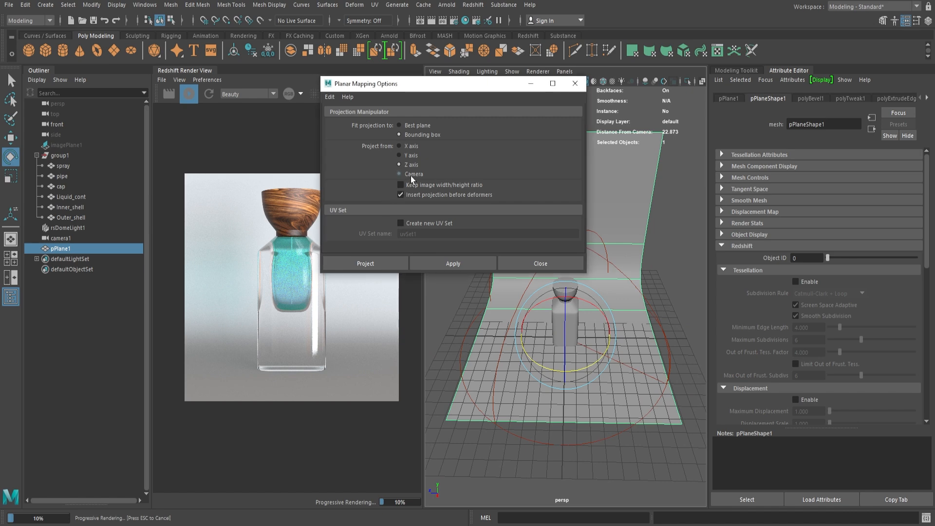
left_click(365, 264)
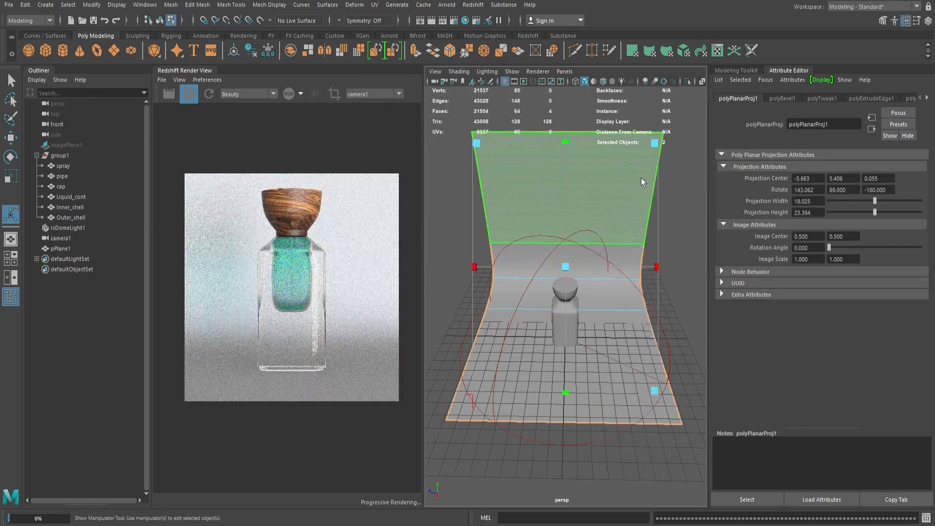
key("q")
left_click(632, 206)
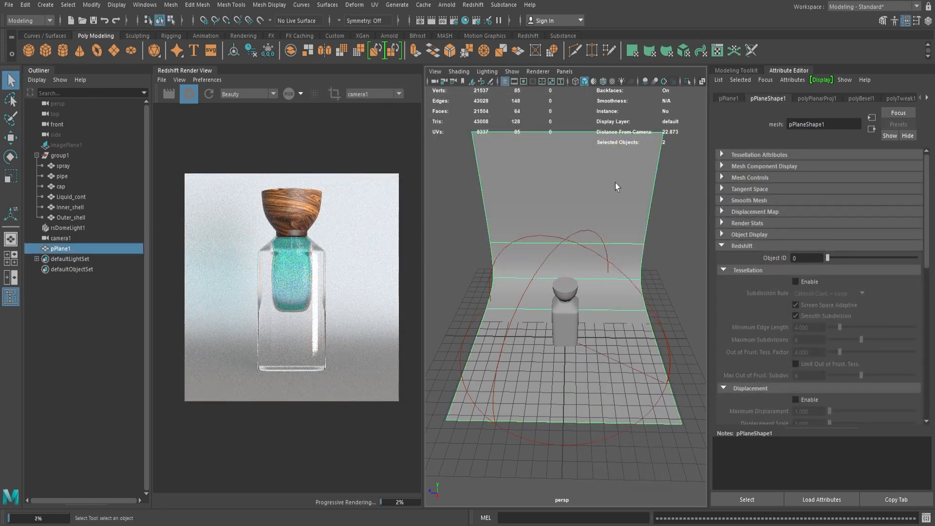
- Assign the existing rsMaterial6 to the backdrop and set its reflection roughness to about 0.603
left_click(869, 98)
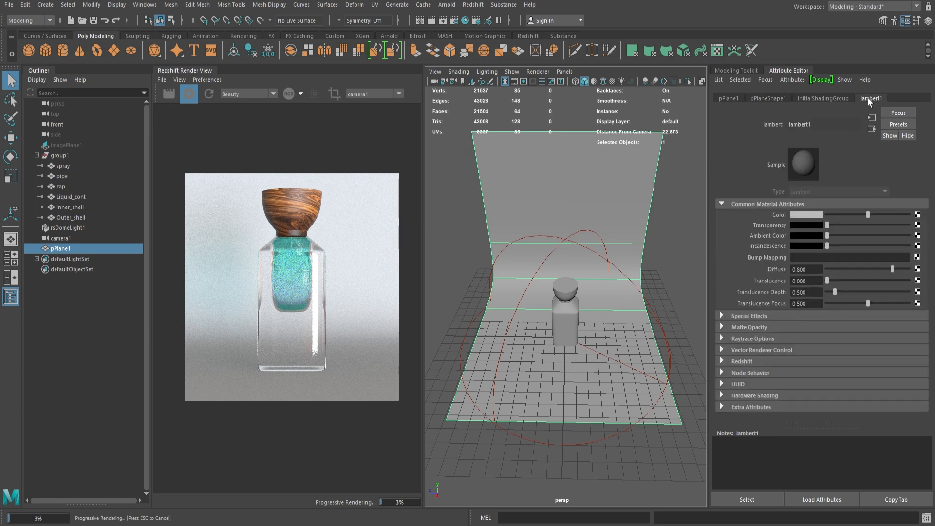
right_click_drag(576, 186, 592, 452)
left_click(447, 175)
right_click_drag(554, 188, 586, 474)
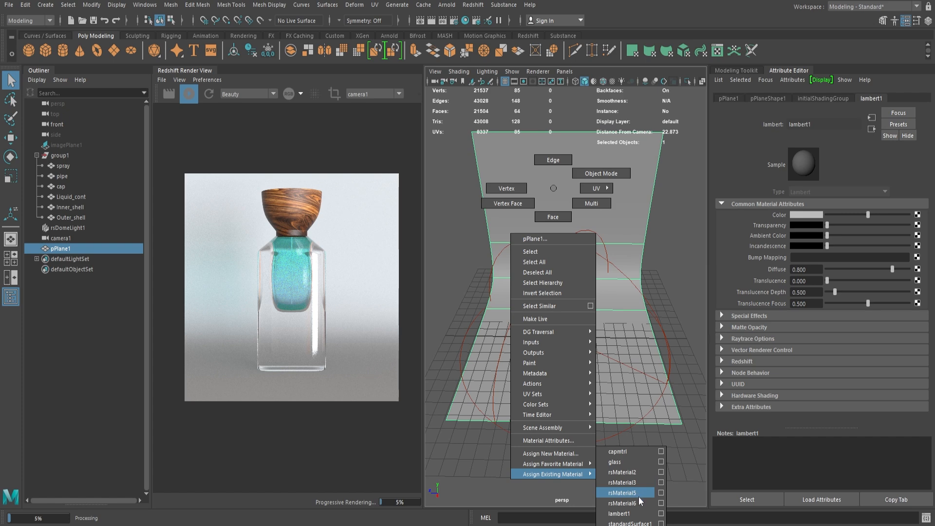
right_click_drag(638, 496, 641, 502)
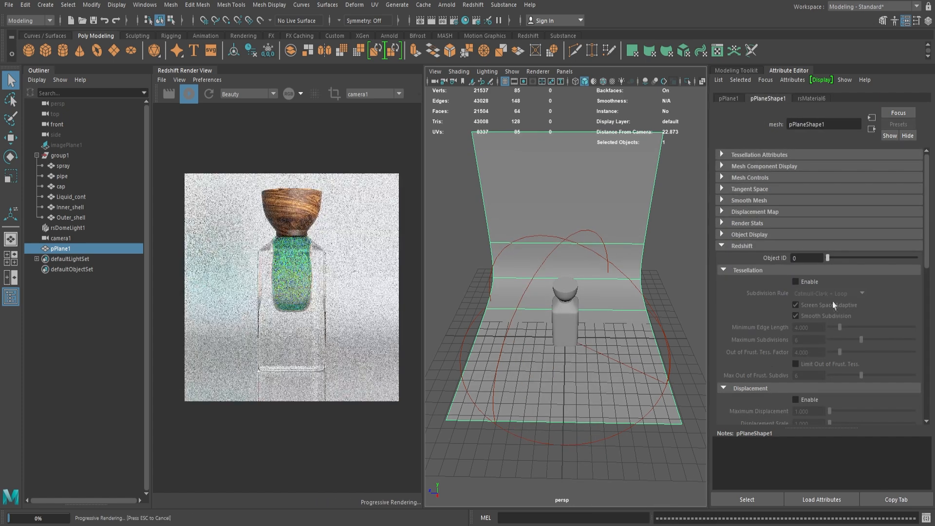
left_click(820, 96)
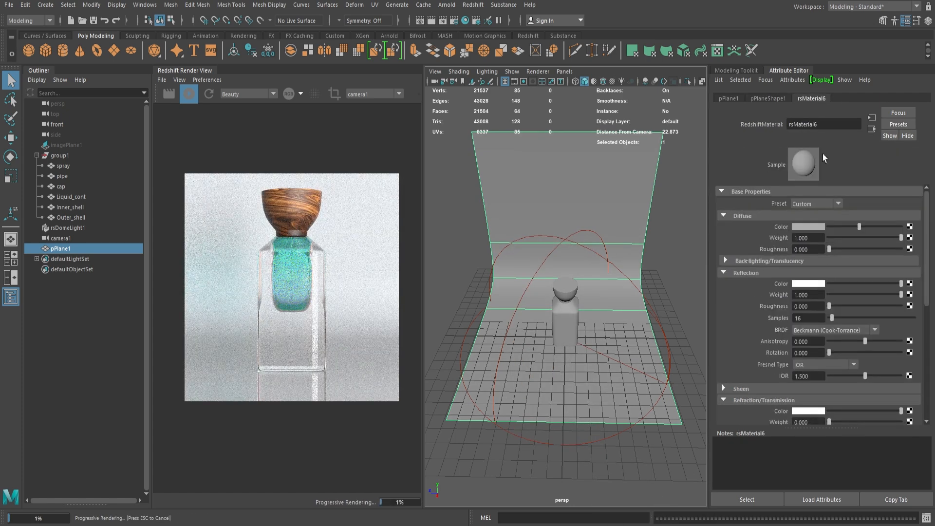
left_click_drag(838, 307, 872, 306)
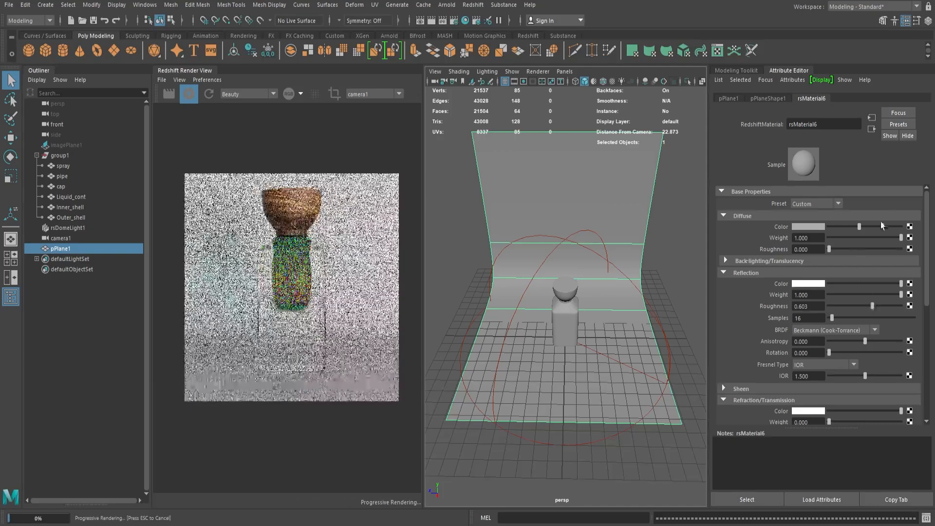
left_click(910, 227)
left_click(419, 226)
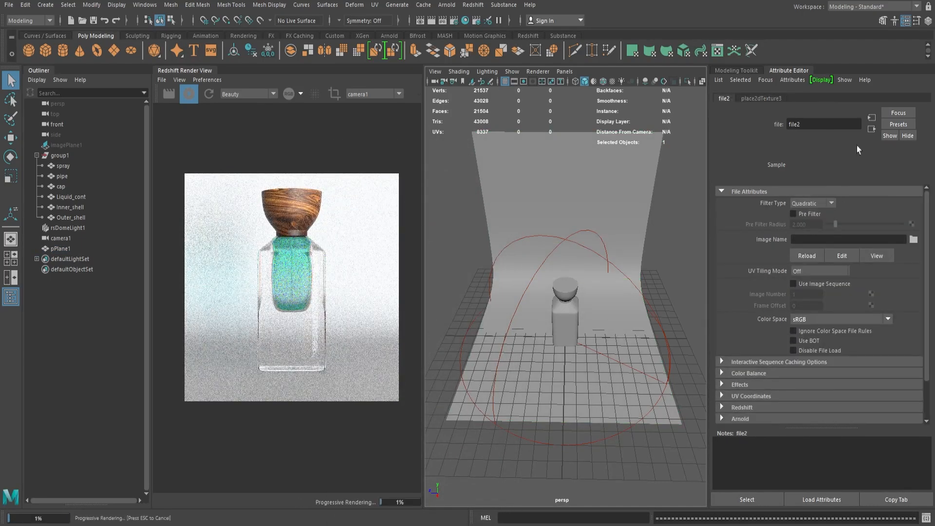
left_click(871, 130)
right_click(782, 225)
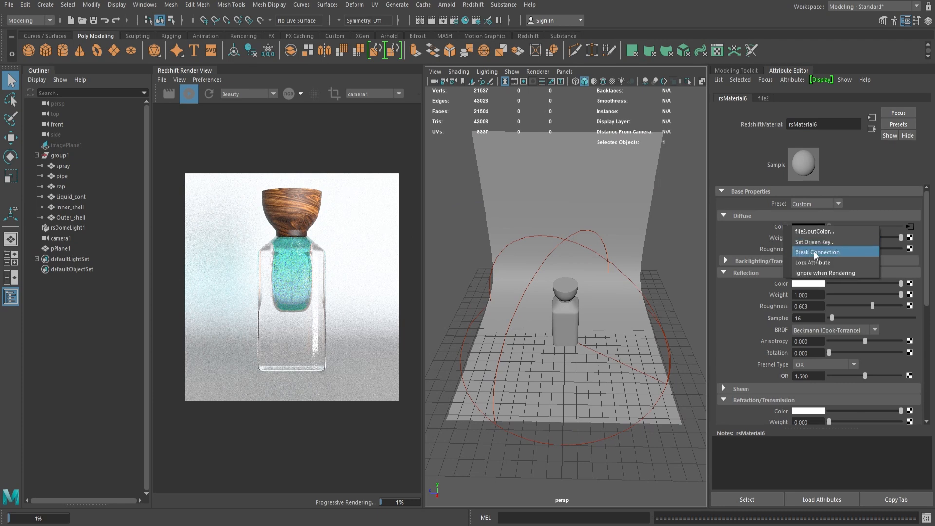
left_click(813, 253)
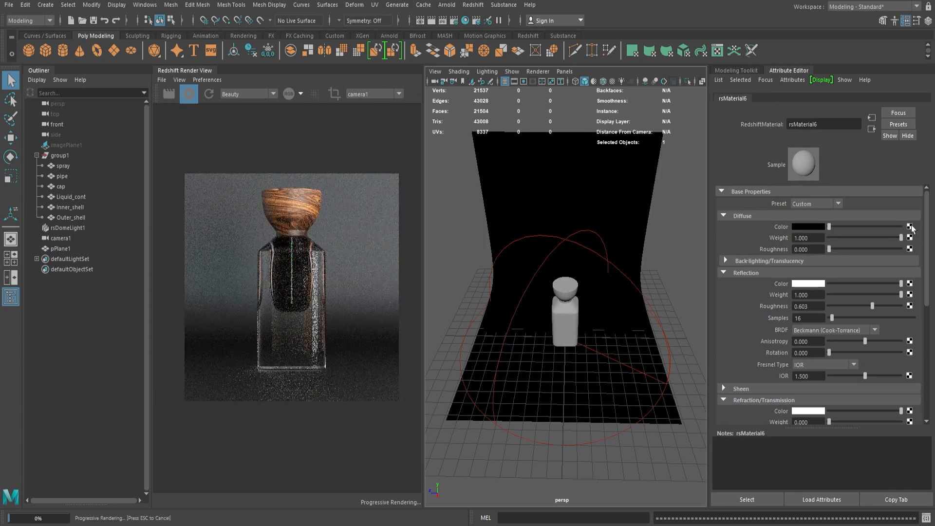
- Connect a Ramp texture to the backdrop material's diffuse color and move the black handle to position 0.377
left_click(909, 227)
left_click(418, 350)
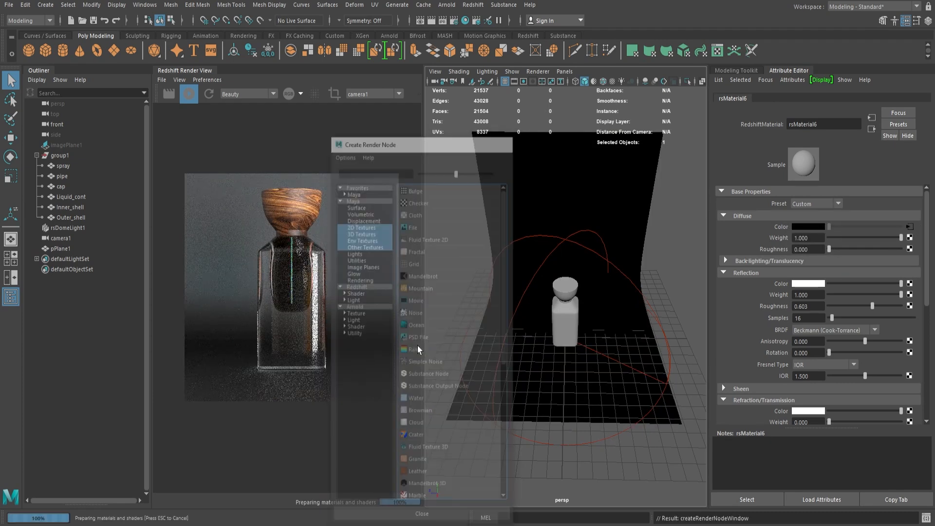
left_click_drag(731, 238, 790, 239)
- Change the ramp to Circular Ramp and reverse its gradient, with white at position 0 and black near the middle
left_click(820, 204)
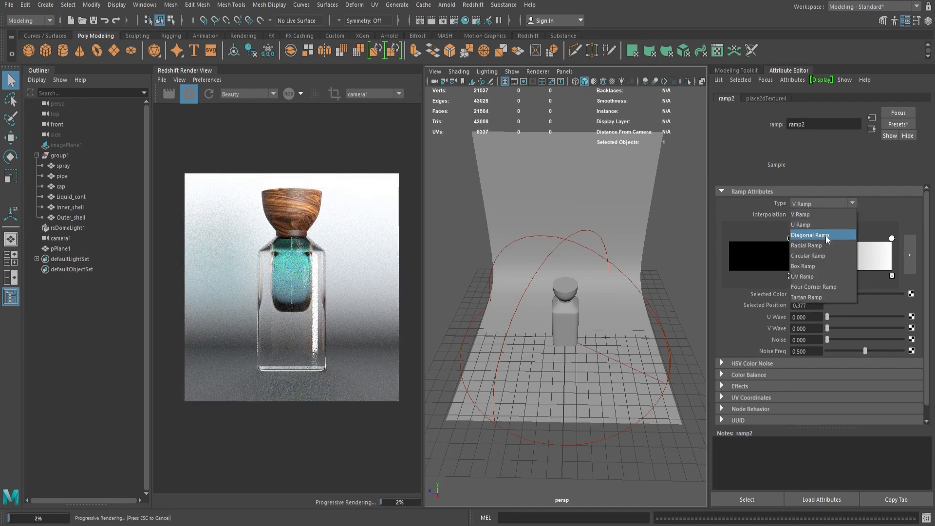
left_click(825, 255)
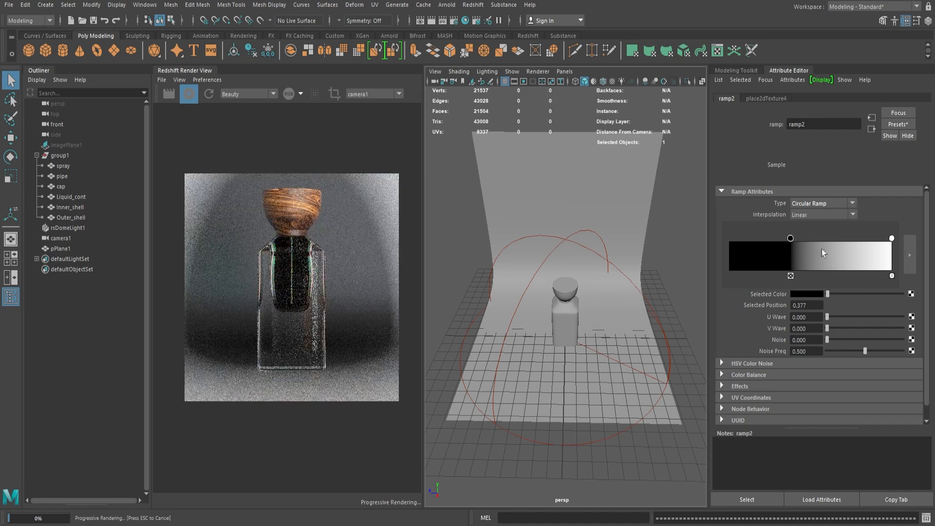
left_click_drag(791, 239, 747, 249)
left_click_drag(891, 239, 729, 239)
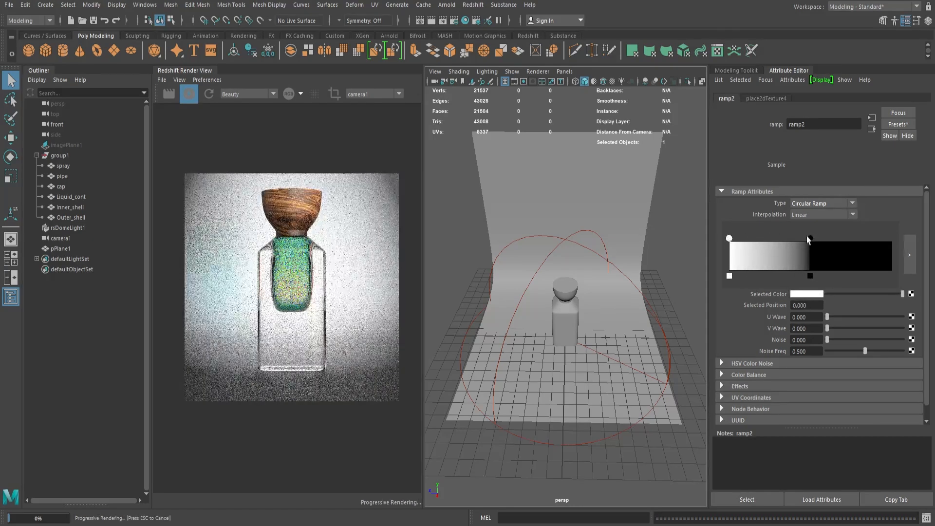
- Move the backdrop ramp's black handle to about 0.428 and recolor it dark teal
left_click_drag(809, 239, 800, 238)
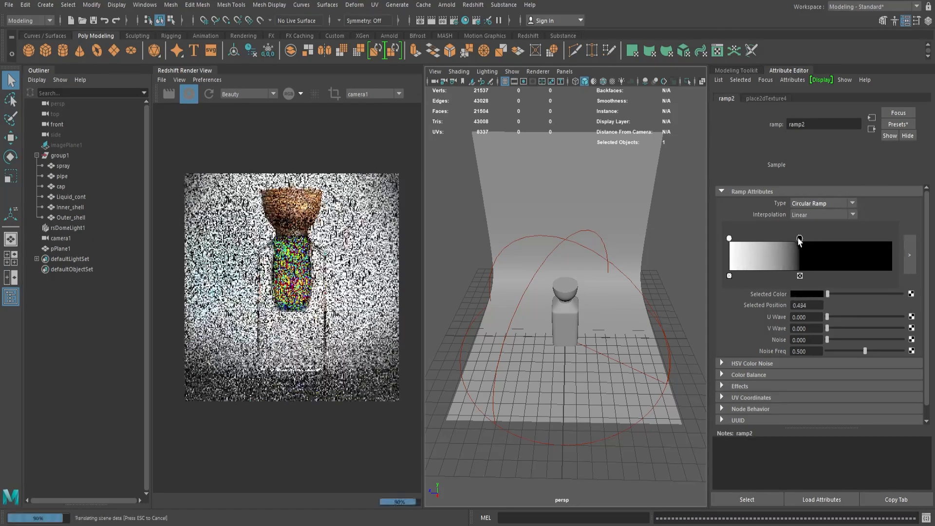
left_click(821, 294)
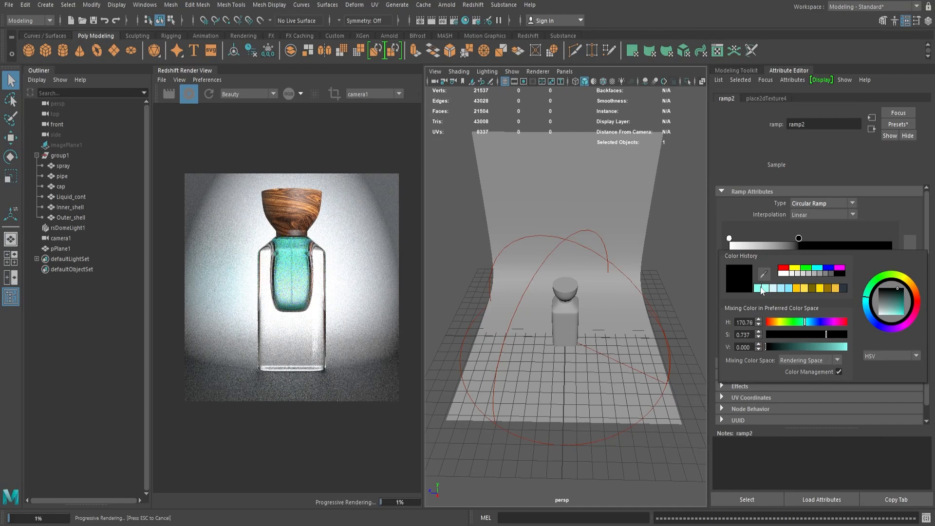
left_click(762, 288)
left_click_drag(824, 346, 804, 350)
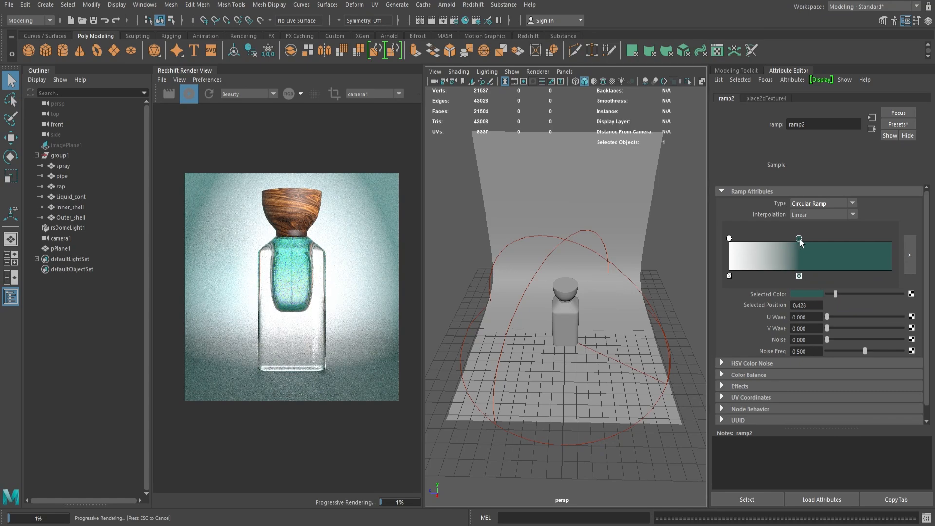
- Darken the ramp's teal, move its handle to 0.461, and shift the white handle slightly inward from the start
left_click_drag(799, 238, 829, 238)
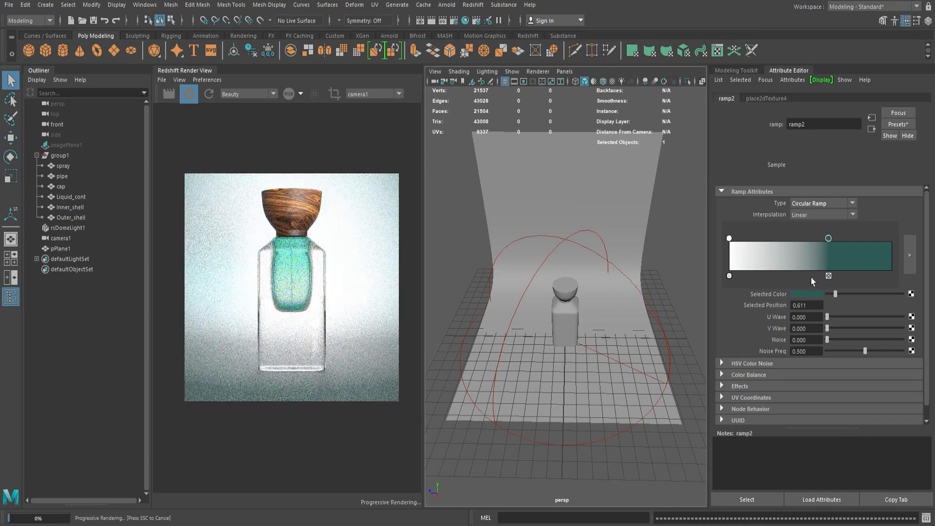
left_click(810, 294)
left_click_drag(812, 335, 777, 347)
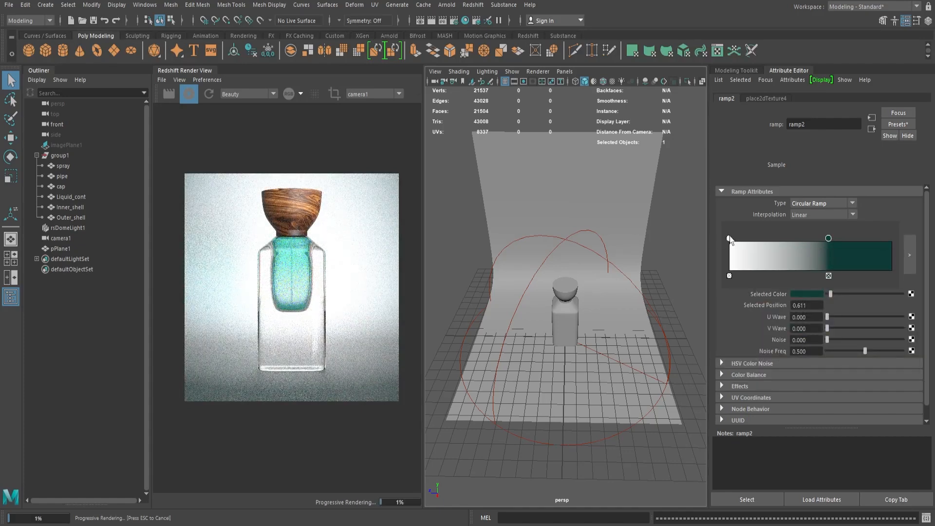
mouse_move(731, 238)
left_mouse_down()
mouse_move(803, 238)
mouse_move(739, 240)
left_mouse_up()
left_click(806, 239)
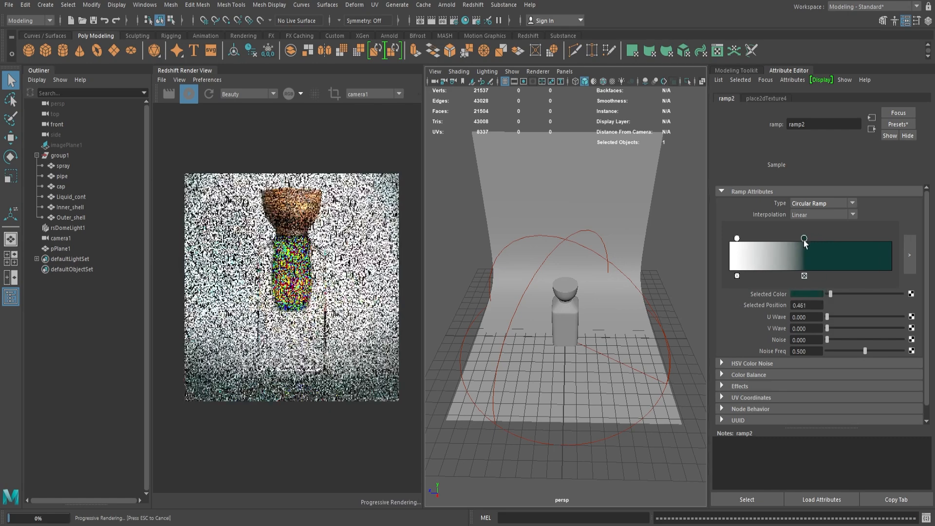
- Set the ramp interpolation to Smooth and move the teal handle to 0.371
left_click(822, 215)
left_click(806, 265)
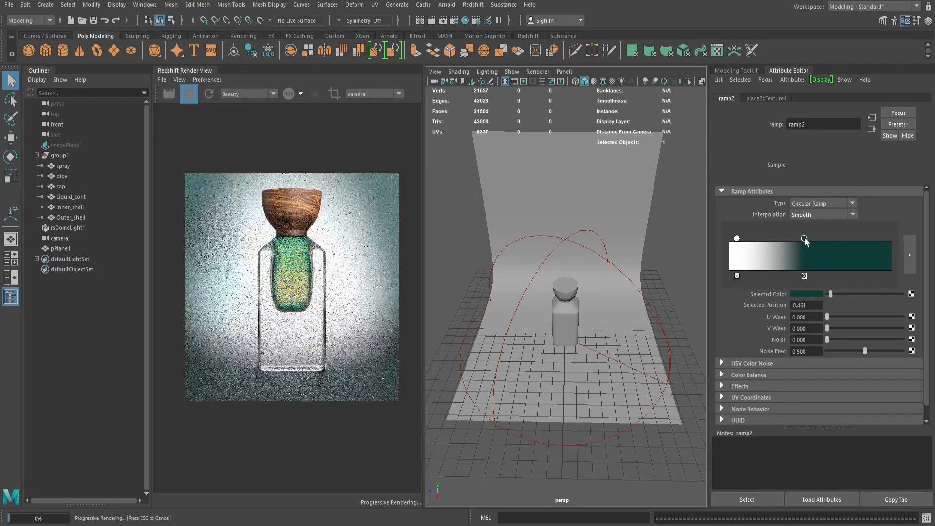
left_click_drag(804, 238, 790, 238)
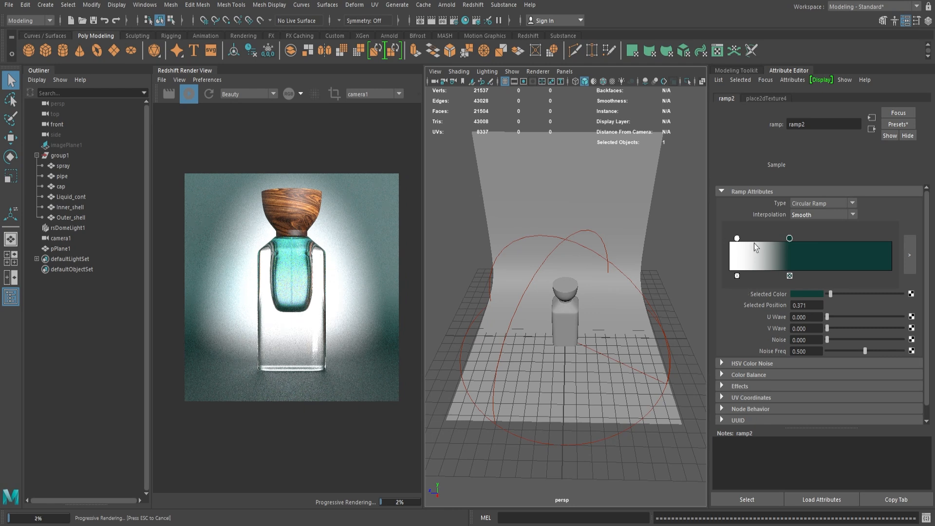
- Change the ramp's white color to a muted pale teal
left_click(813, 295)
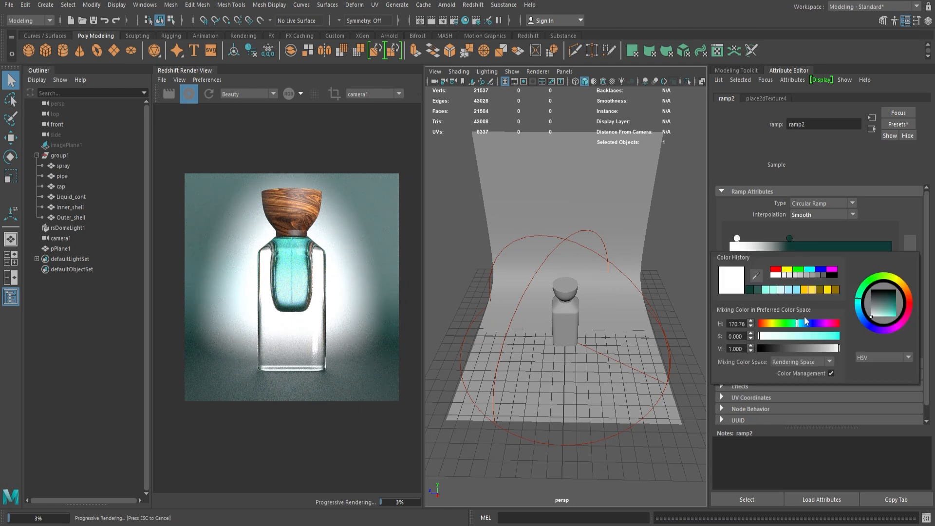
left_click(757, 291)
mouse_move(772, 349)
left_mouse_down()
mouse_move(813, 348)
mouse_move(780, 336)
left_mouse_up()
- Rotate the Redshift dome light slightly around its vertical axis to shift the reflections on the bottle
left_click(609, 270)
left_click(615, 358)
key("e")
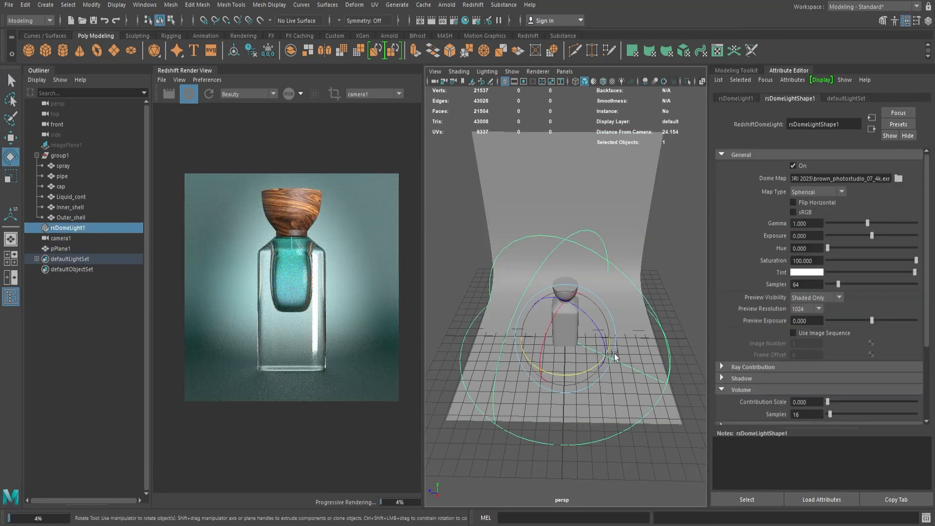
left_click_drag(577, 377, 592, 376)
left_click(570, 270)
- View the bottle from an angle with its outer shell selected and render through the persp camera
right_click_drag(575, 344, 616, 381, "alt")
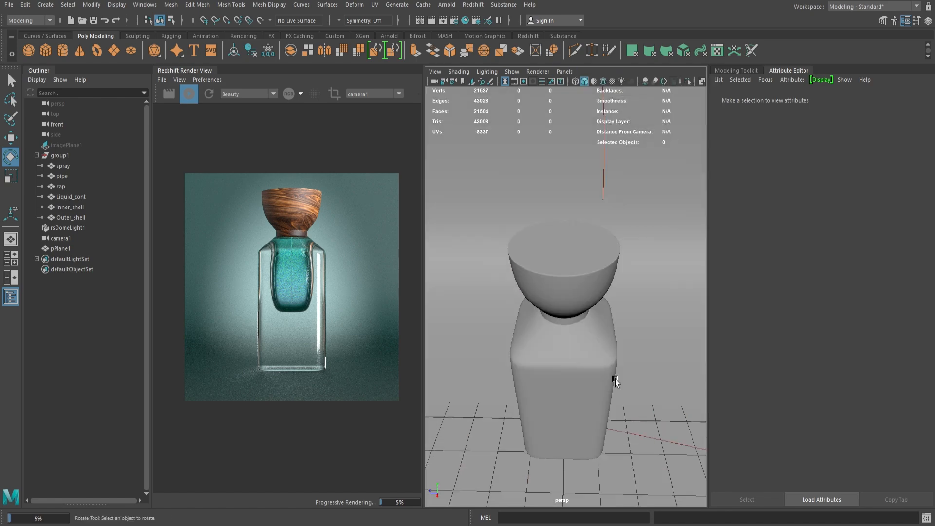
left_click(599, 365)
key("w")
left_click_drag(524, 346, 537, 267)
key("ctrl+z")
left_click(398, 94)
left_click(367, 120)
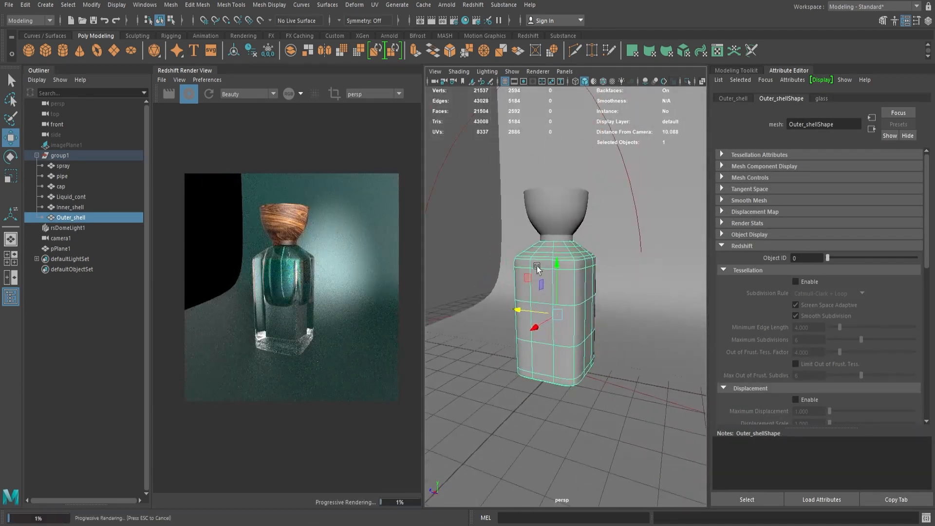
- Add a Redshift Material node to the outer shell's glass and material blender shading network
left_click(564, 272)
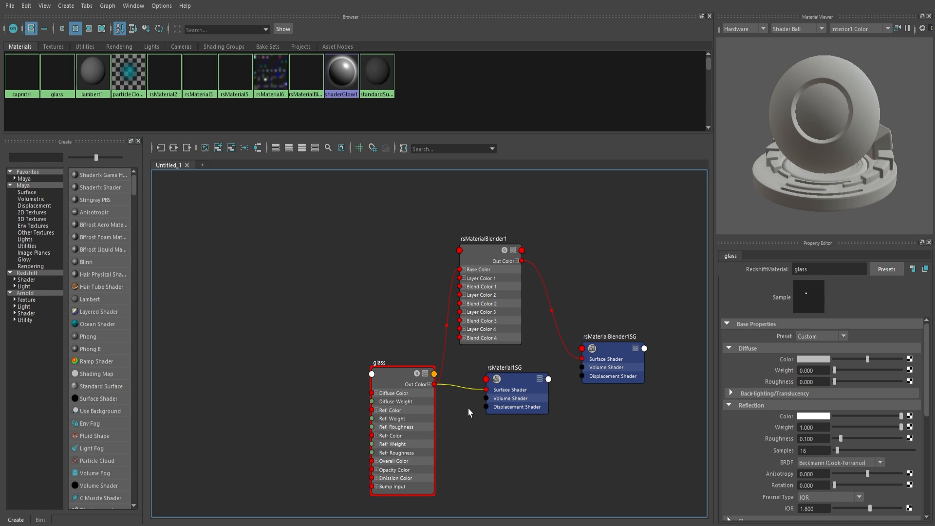
key("Tab")
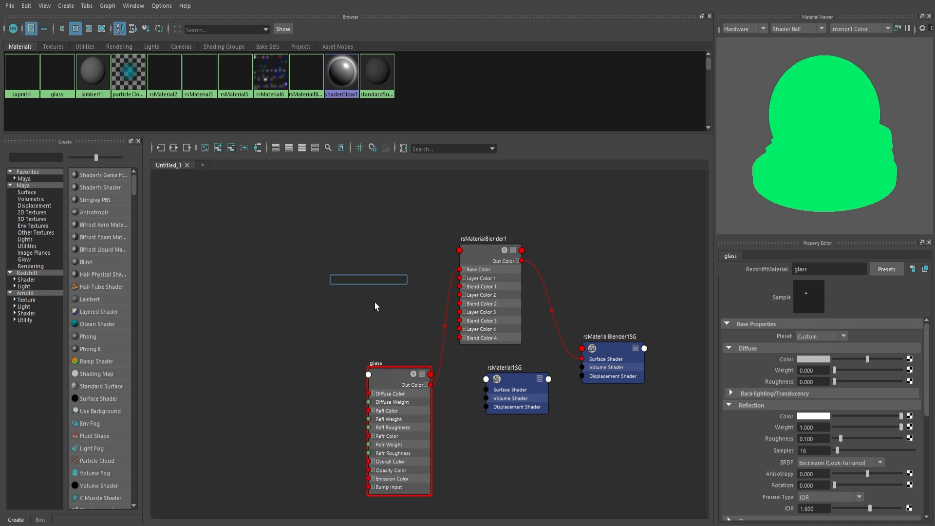
type("rsMaterial")
key("Return")
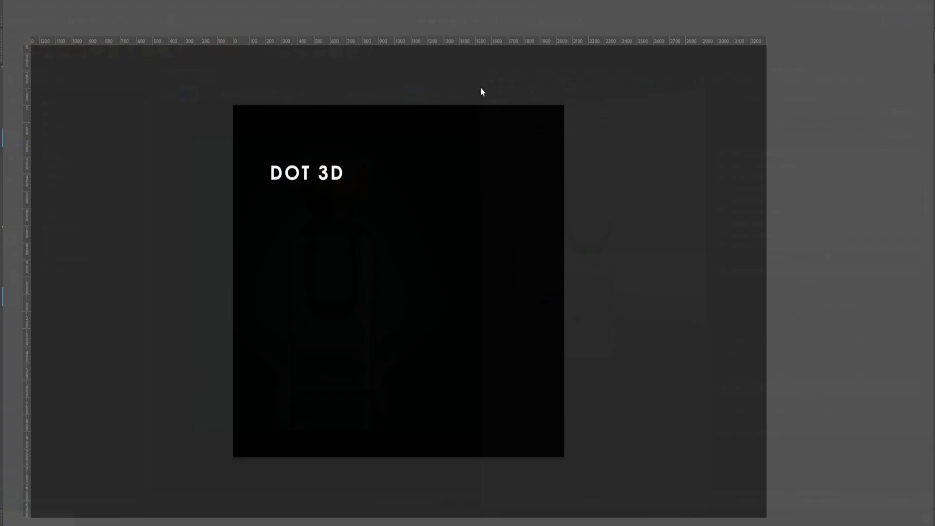
- Switch to Photoshop and fill the layer beneath the UV layout in bottleuv.png with black
left_click(474, 24)
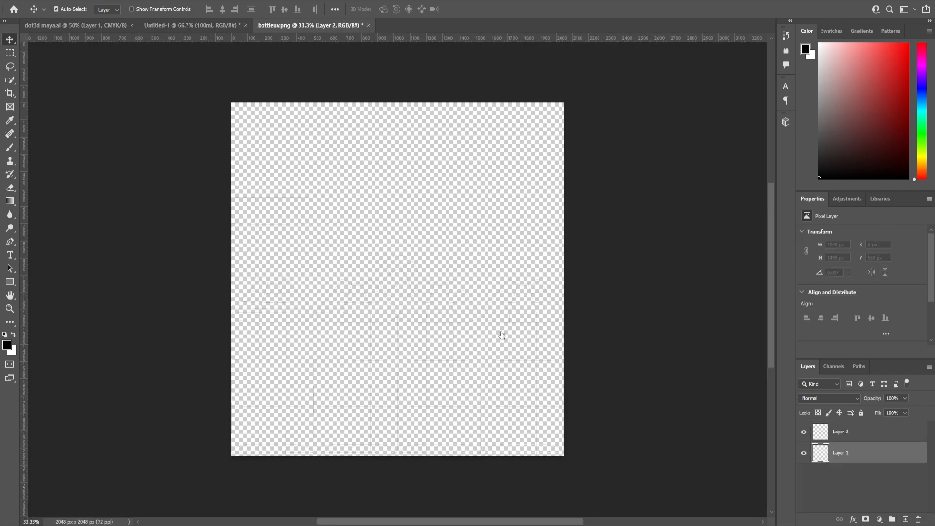
key("alt+BackSpace")
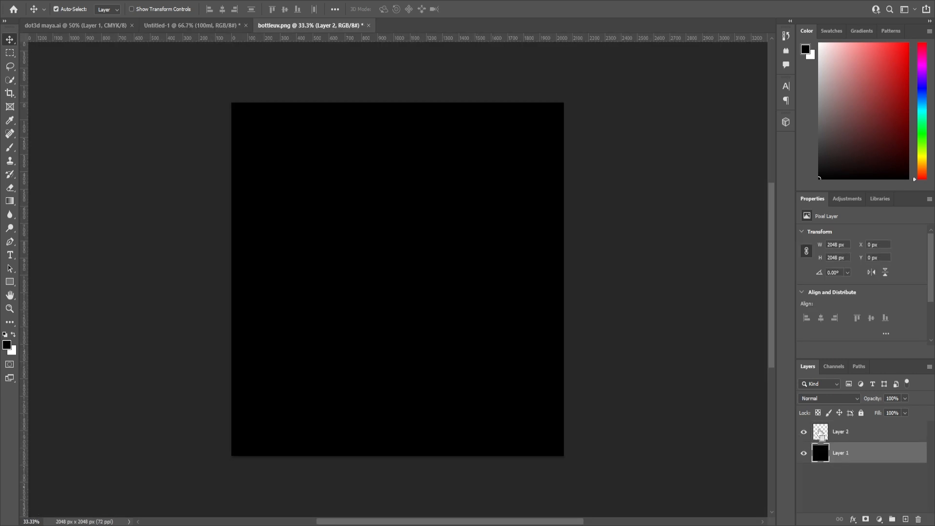
right_click_drag(641, 244, 638, 268)
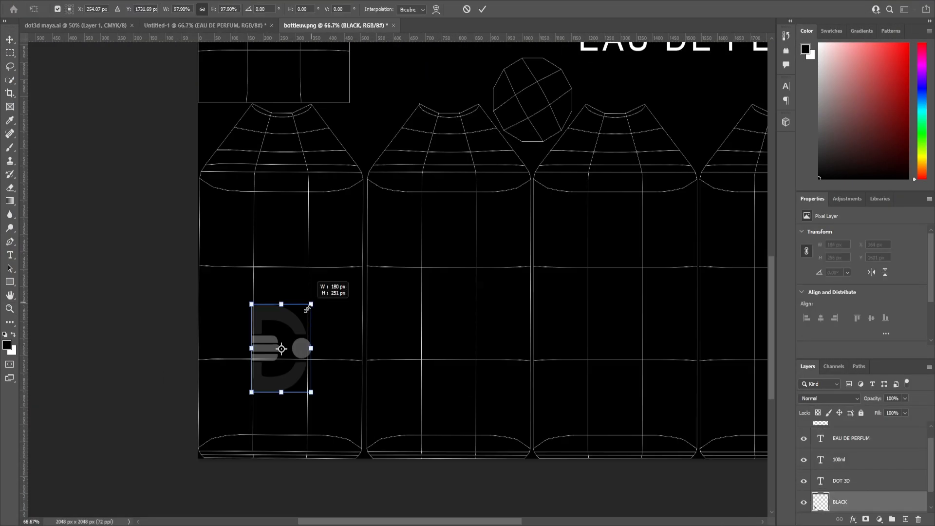
- Scale the D logo to about 116 by 162 px on the first bottle face and place DOT 3D beneath it
left_click_drag(313, 302, 309, 327)
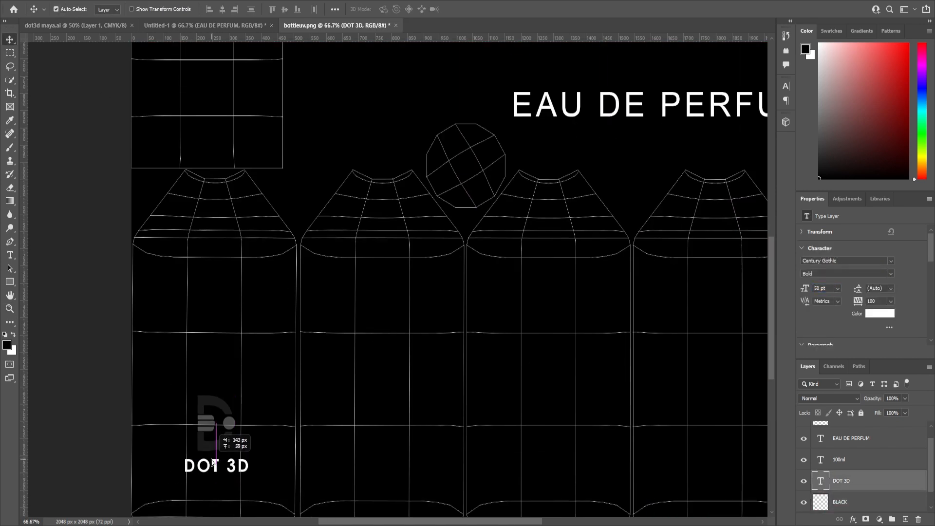
left_click(576, 119)
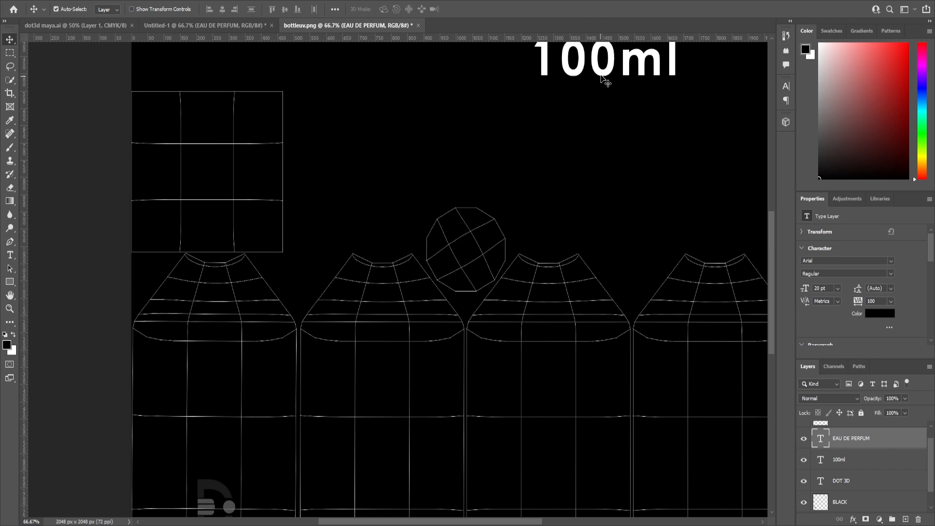
- Change the 100ml text to 30 ml and arrange it with EAU DE PERFUM below DOT 3D
type("30")
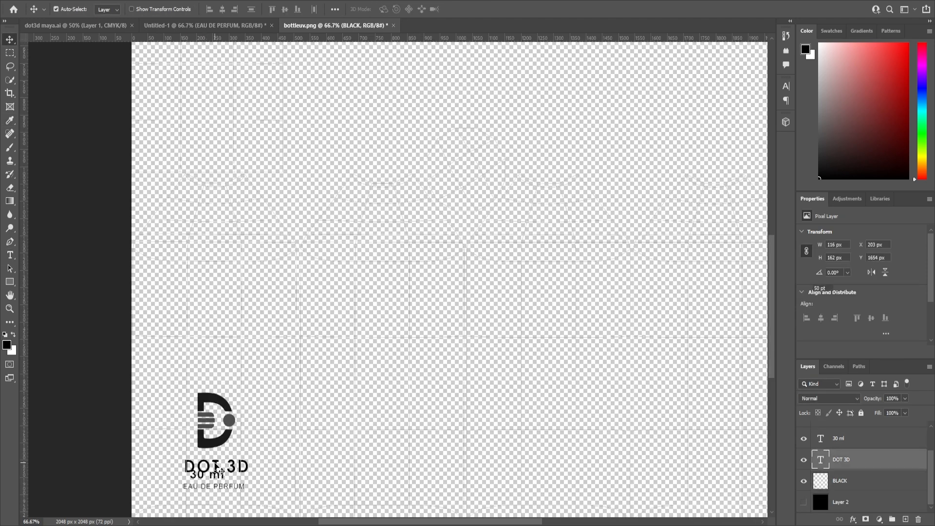
left_click(220, 480)
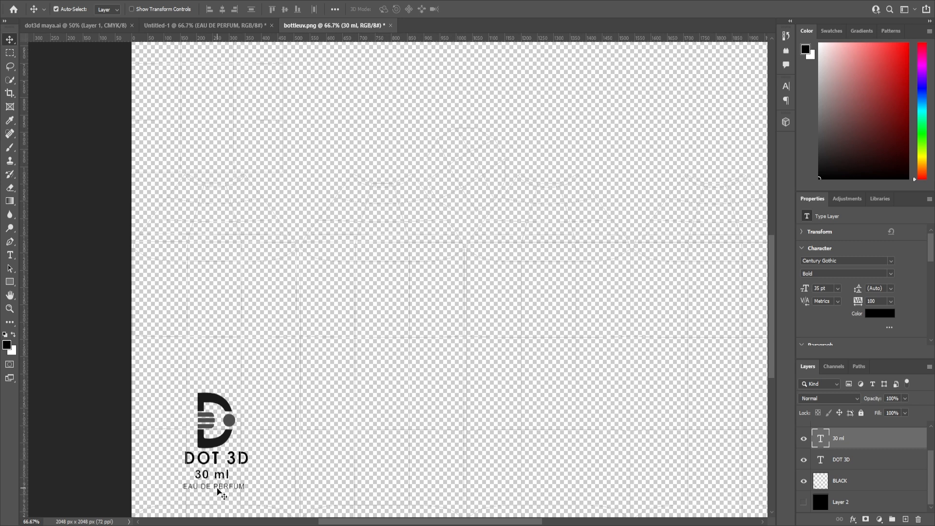
left_click(217, 488, "shift")
- Hide the UV layout layer and export the label artwork as a transparent 2048 by 2048 px PNG
left_click(305, 349, "alt")
left_click(305, 349, "alt")
scroll(808, 481, "down", 1)
scroll(808, 481, "up", 3)
left_click(803, 431)
key("ctrl+alt+shift+w")
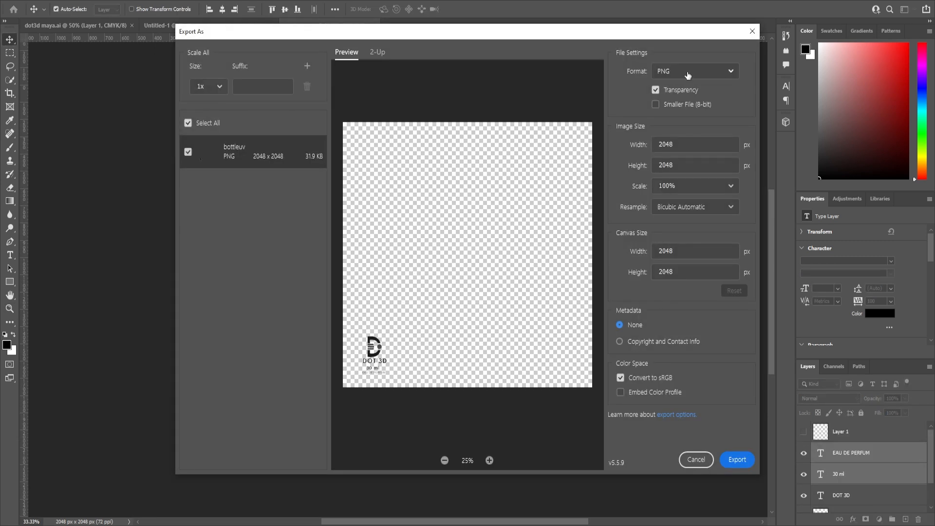
left_click(737, 459)
left_click(307, 130)
- Switch to Maya and load the exported bottleuvPS.png into the file texture feeding the logo material's diffuse color
left_click(559, 300)
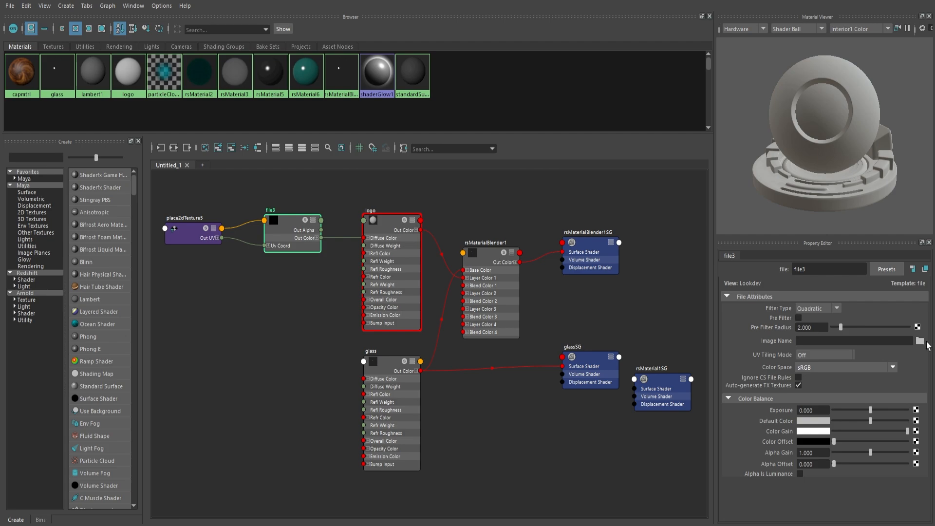
left_click(920, 341)
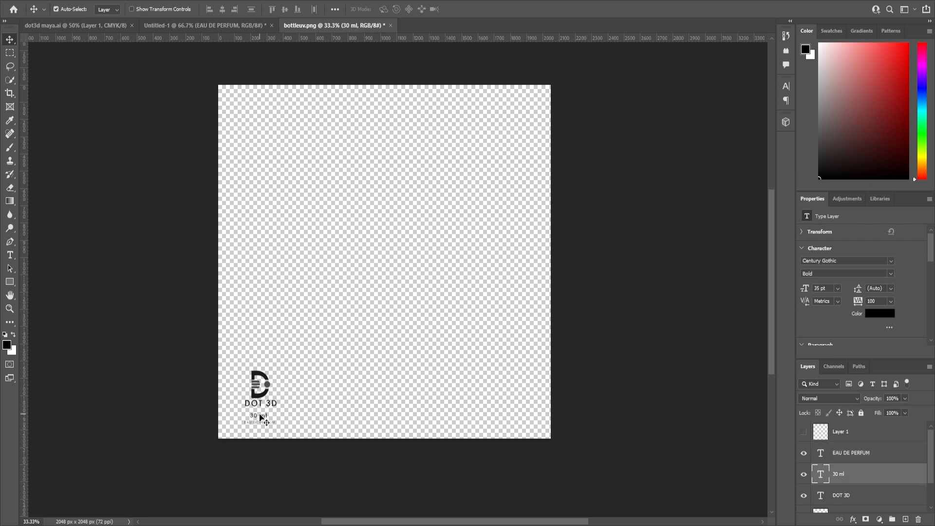
- Re-export the adjusted label as a PNG from Photoshop and reload the bottleuvPS.png texture in Maya
left_click(22, 1)
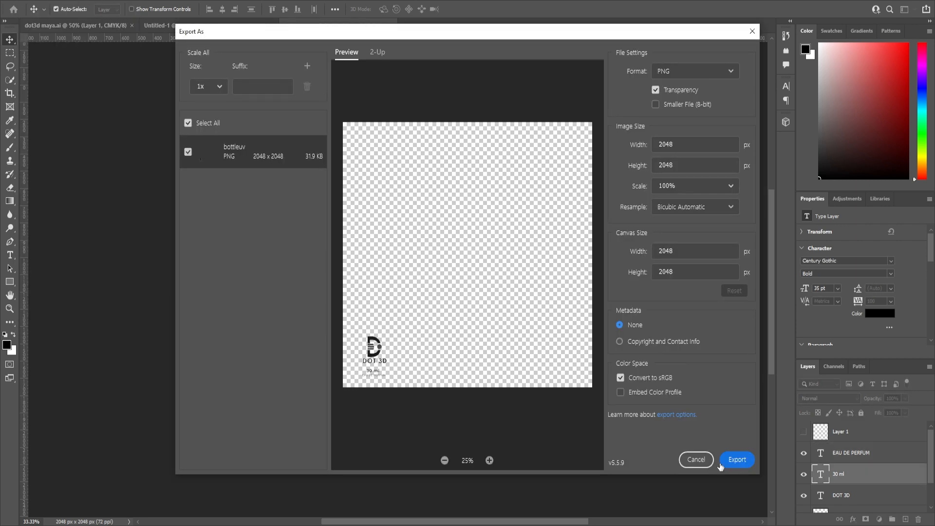
left_click(735, 457)
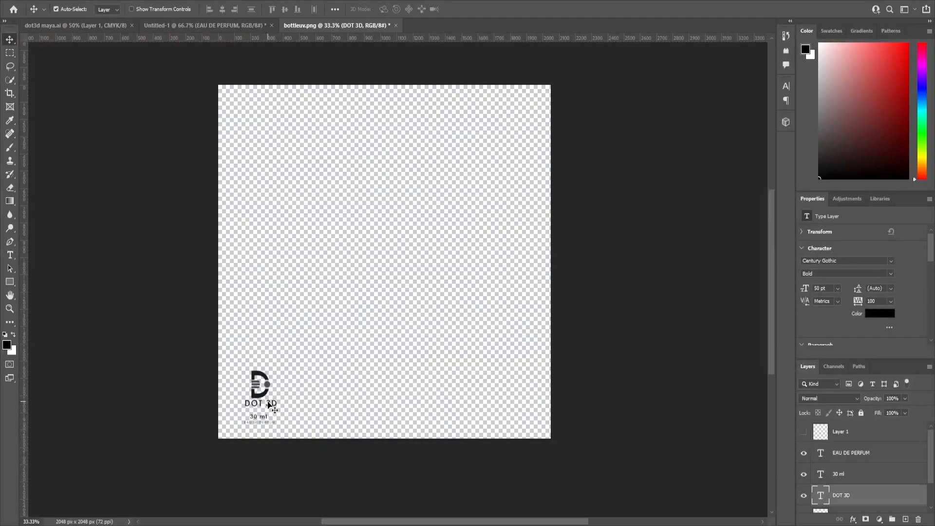
left_click(9, 3)
left_click(62, 180)
left_click(823, 256)
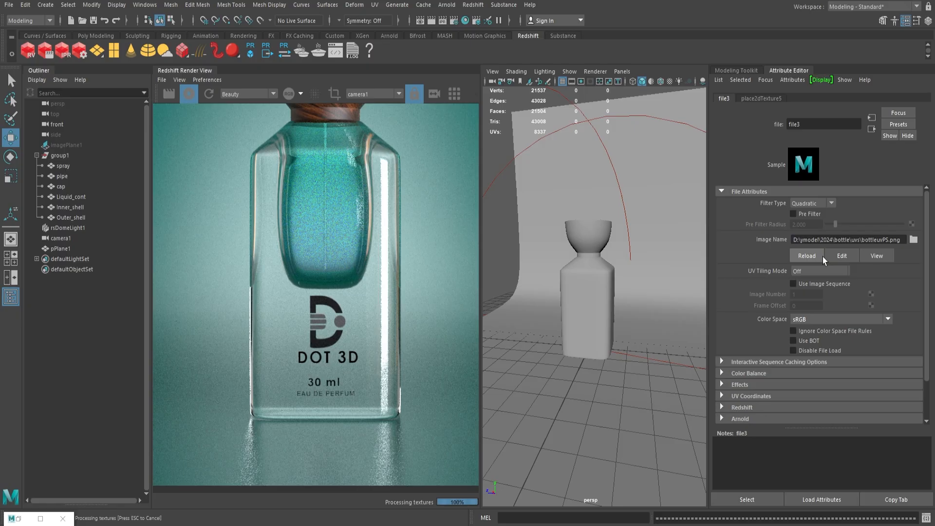
- Move the floating Redshift Render View window upward and maximize it
scroll(407, 263, "down", 2)
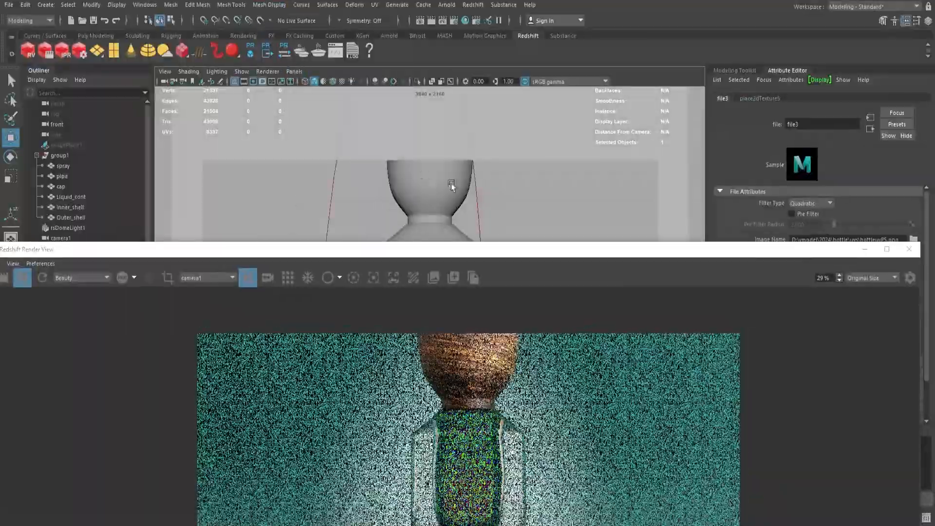
left_click_drag(482, 249, 471, 166)
double_click(471, 171)
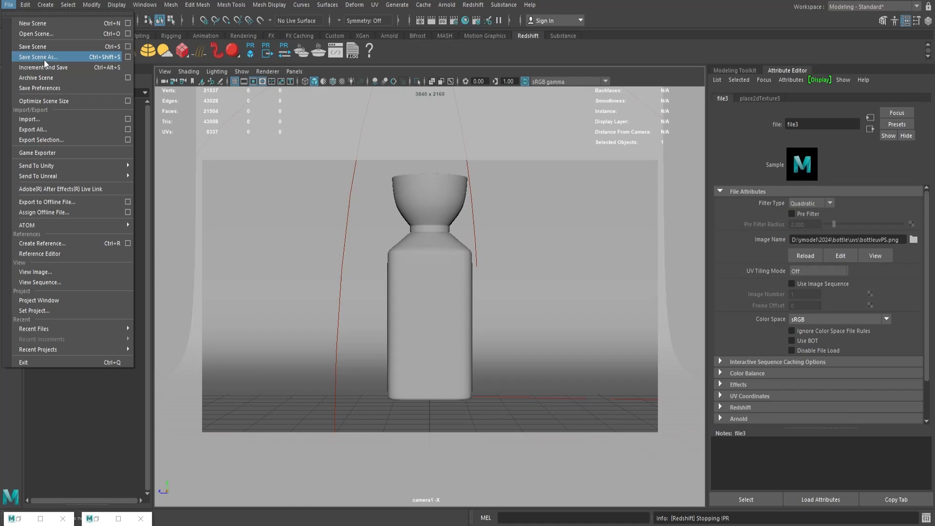
- Open the Save Scene As dialog for the bottle scene
left_click(29, 56)
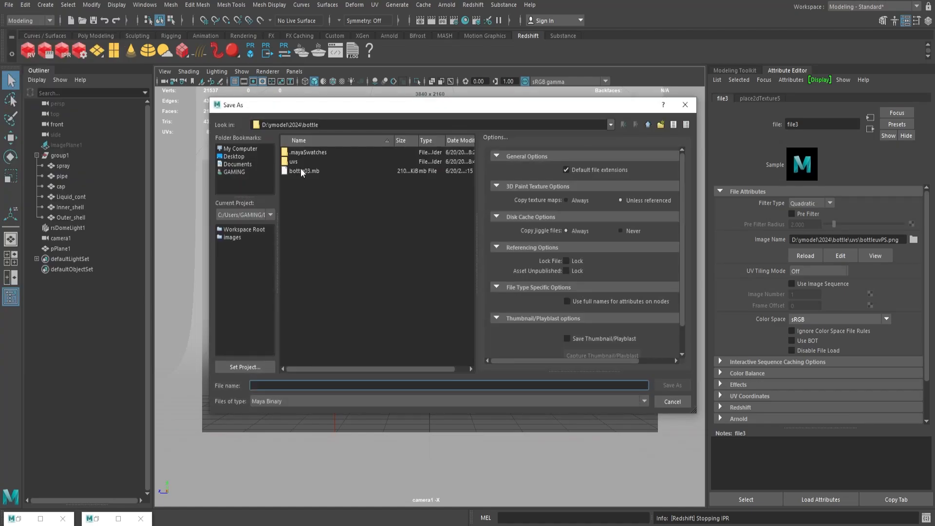